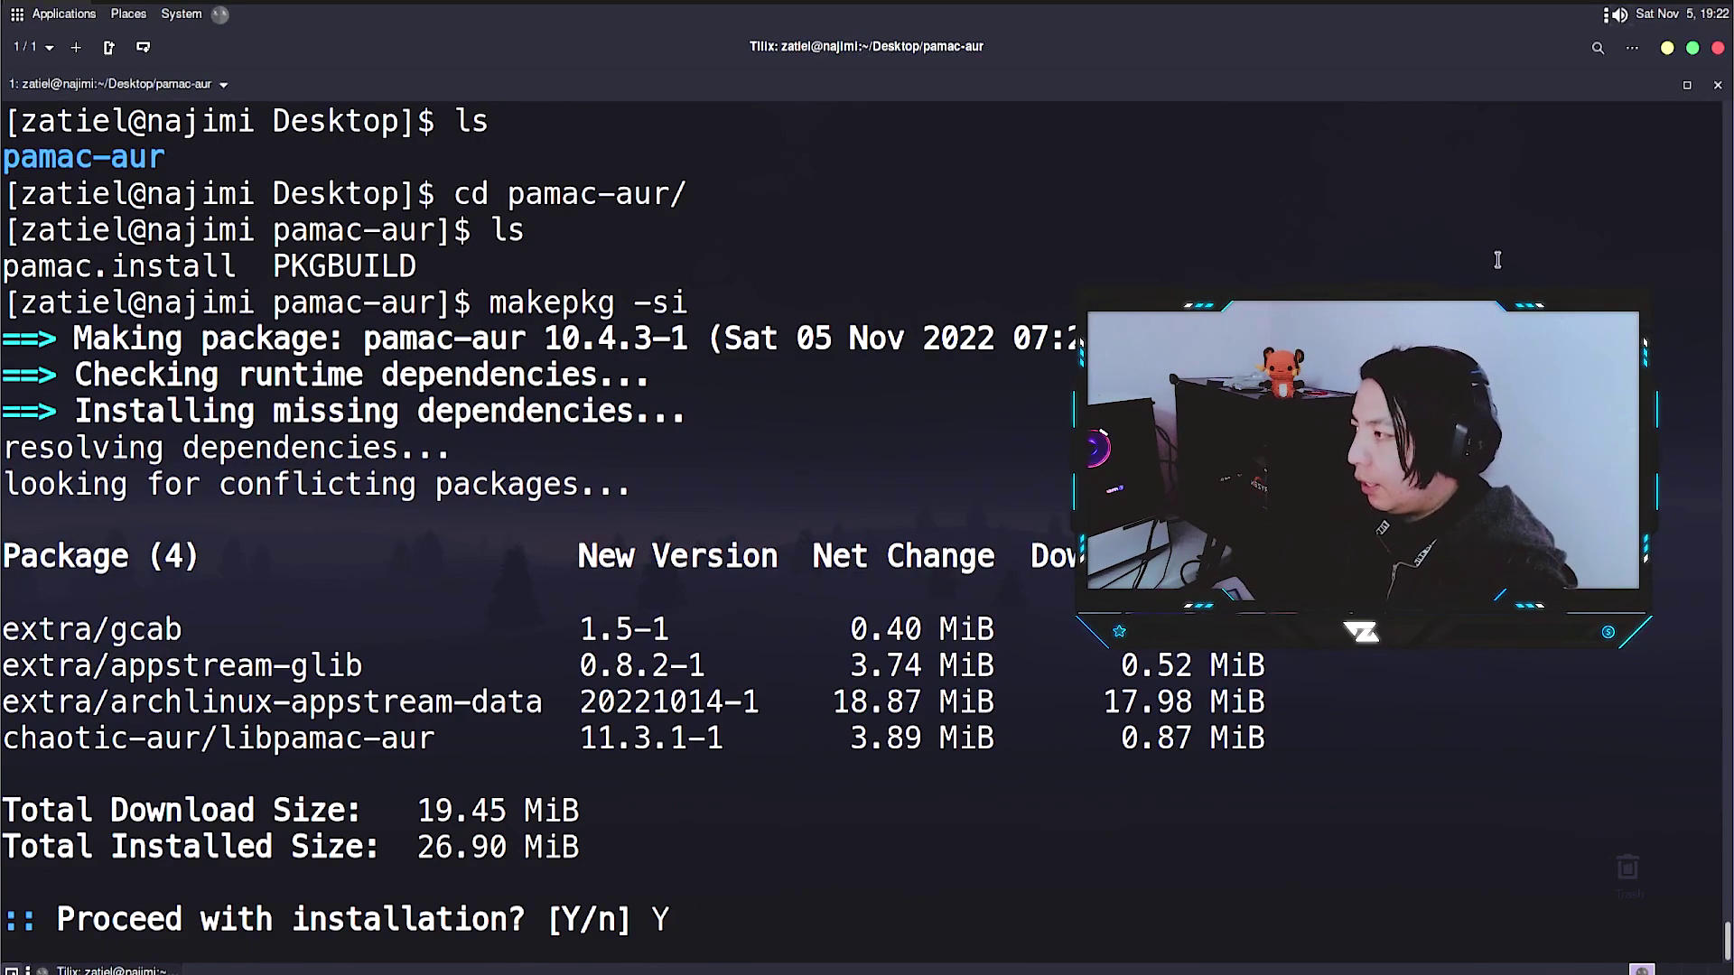
# Approve installing the missing dependencies, build the pamac-aur package, and approve its installation
pyautogui.press('Return')
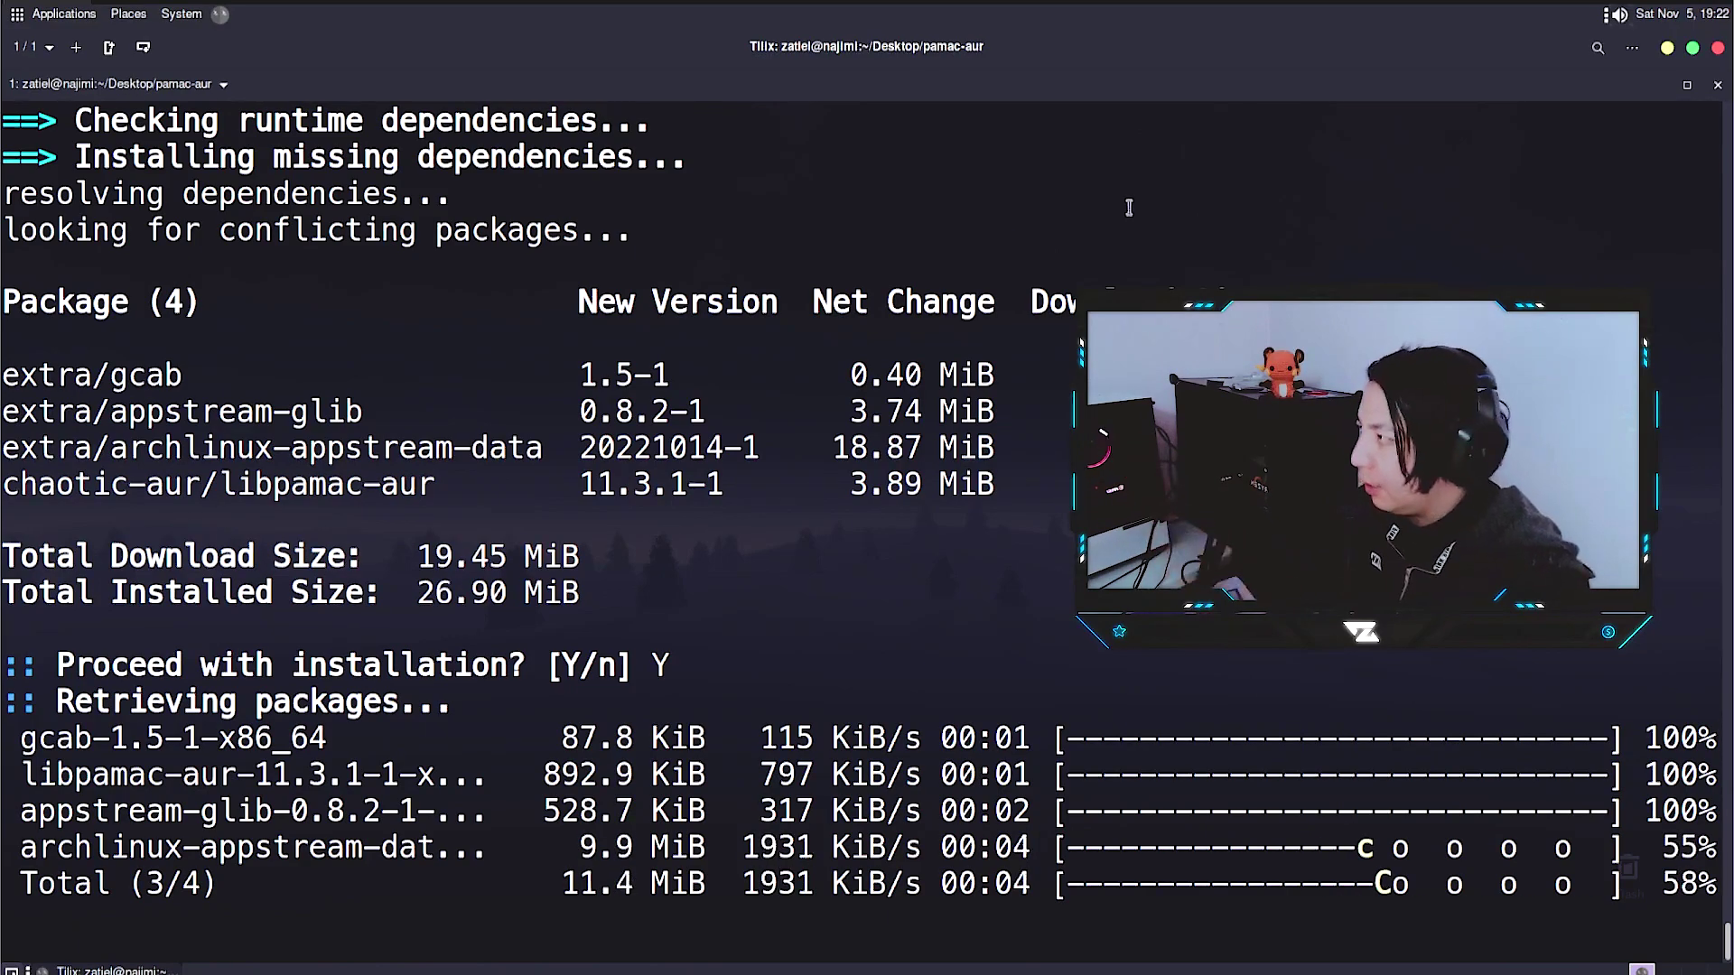
pyautogui.moveTo(111, 449); pyautogui.dragTo(3, 460)
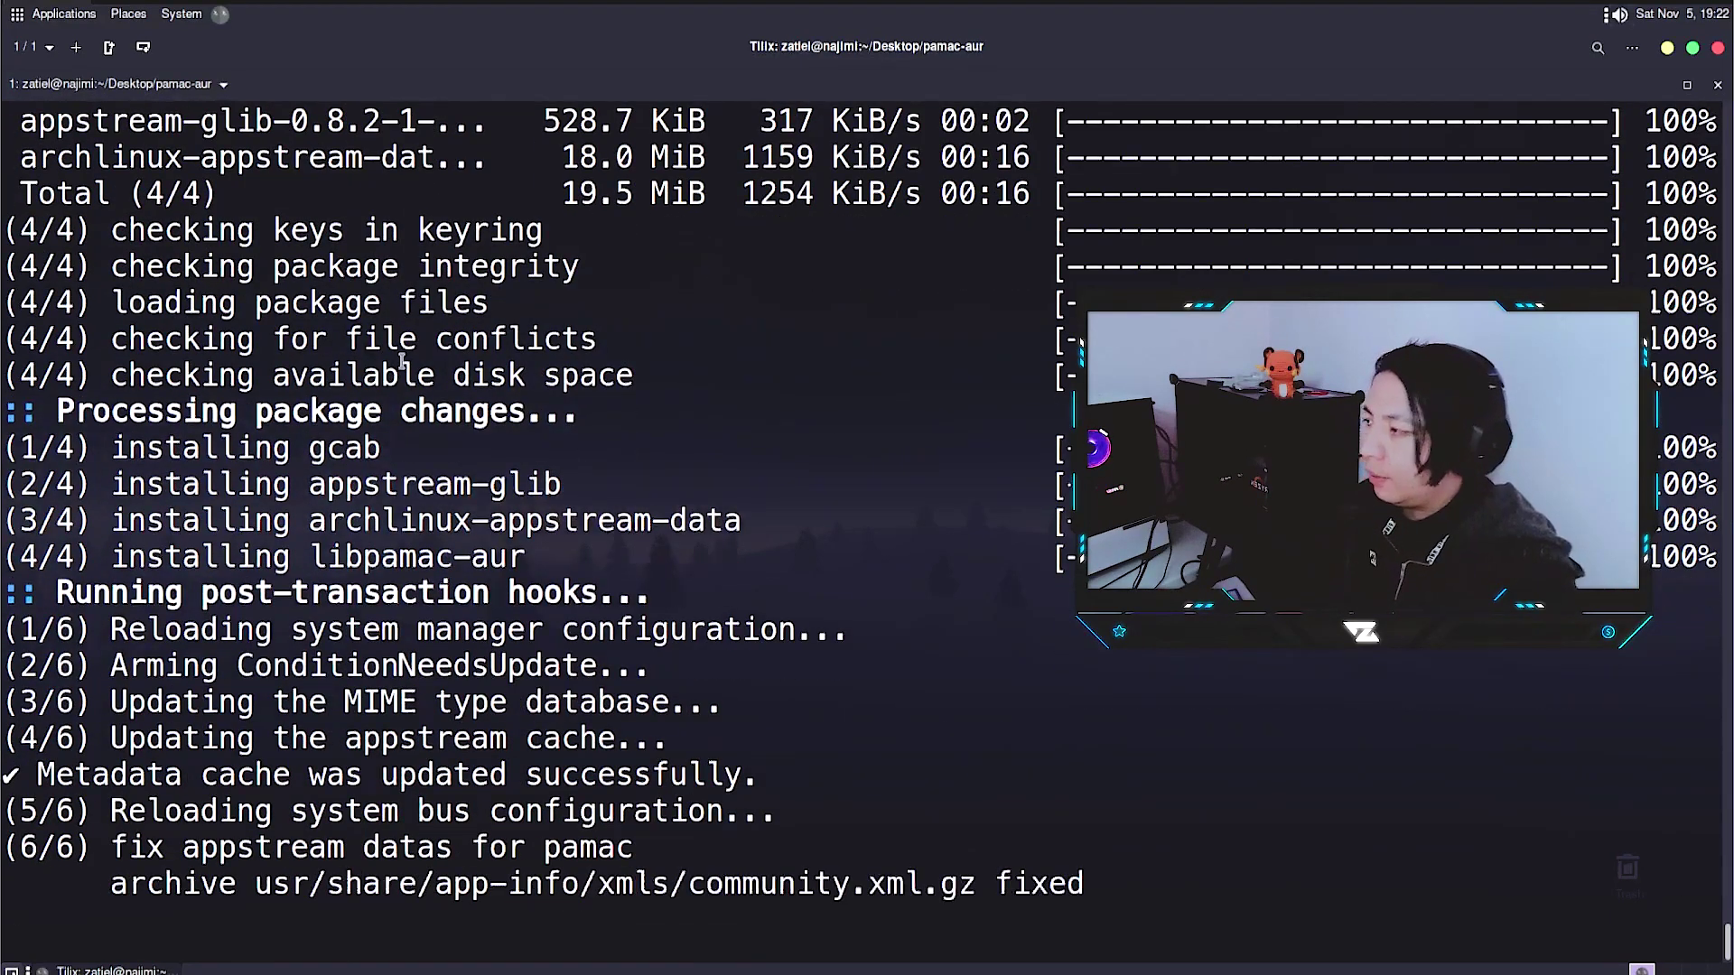
pyautogui.write('Y')
pyautogui.press('Return')
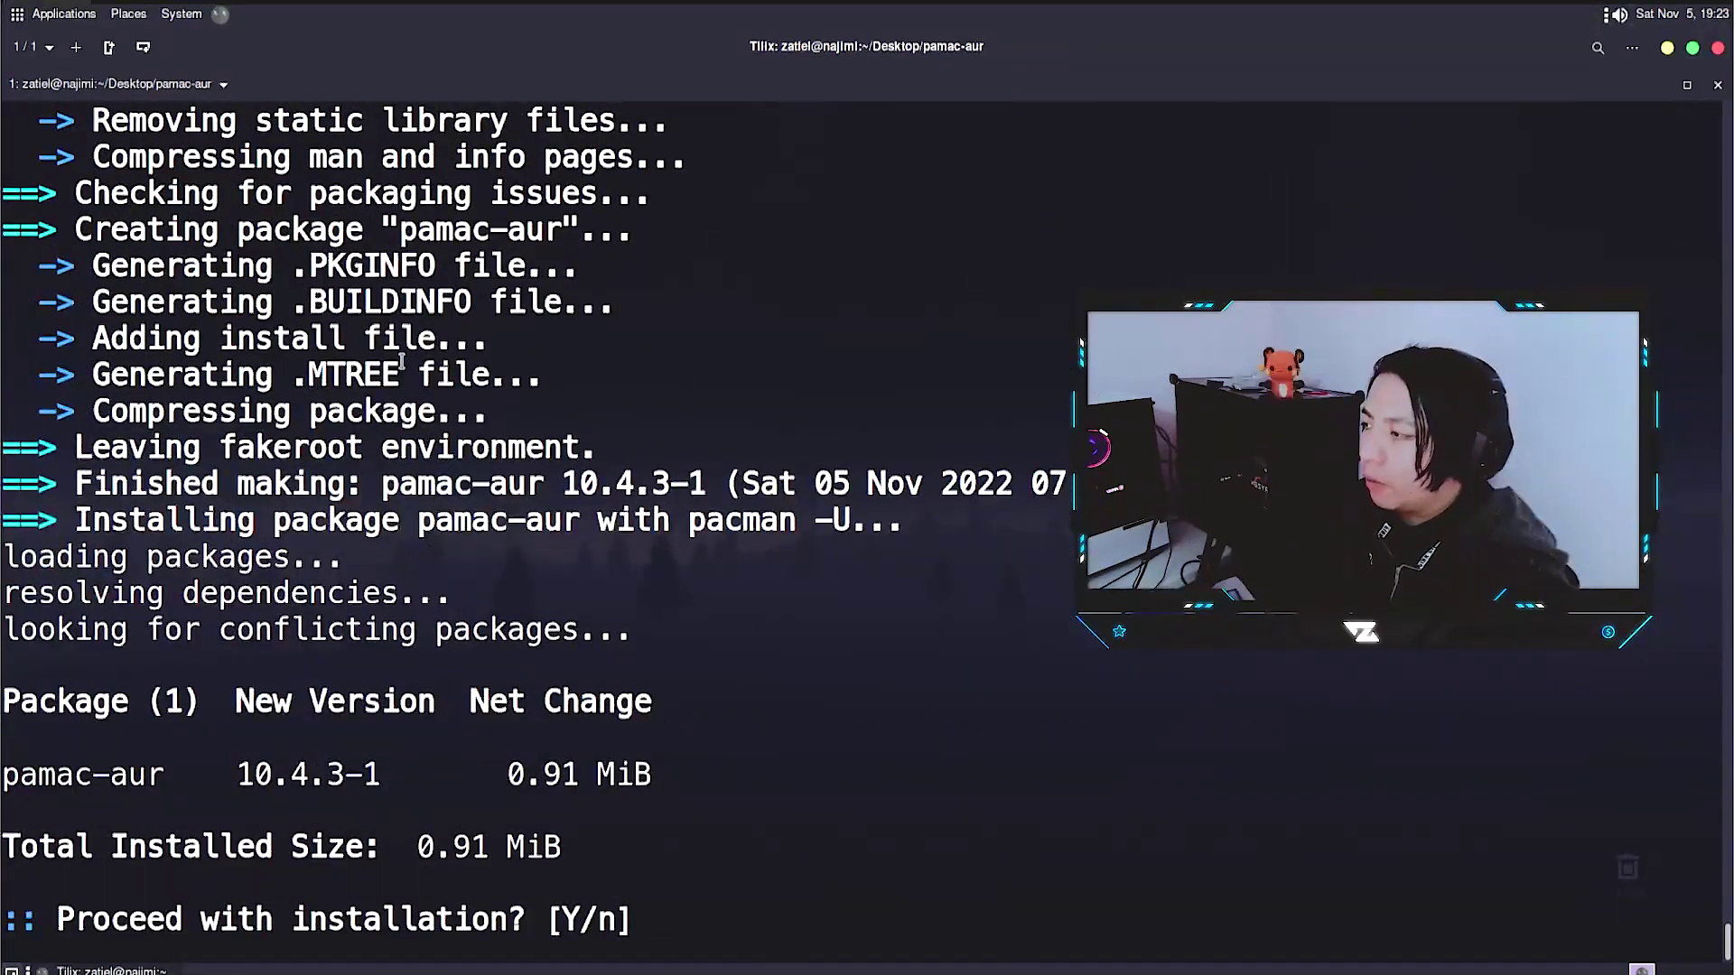
pyautogui.write('Y')
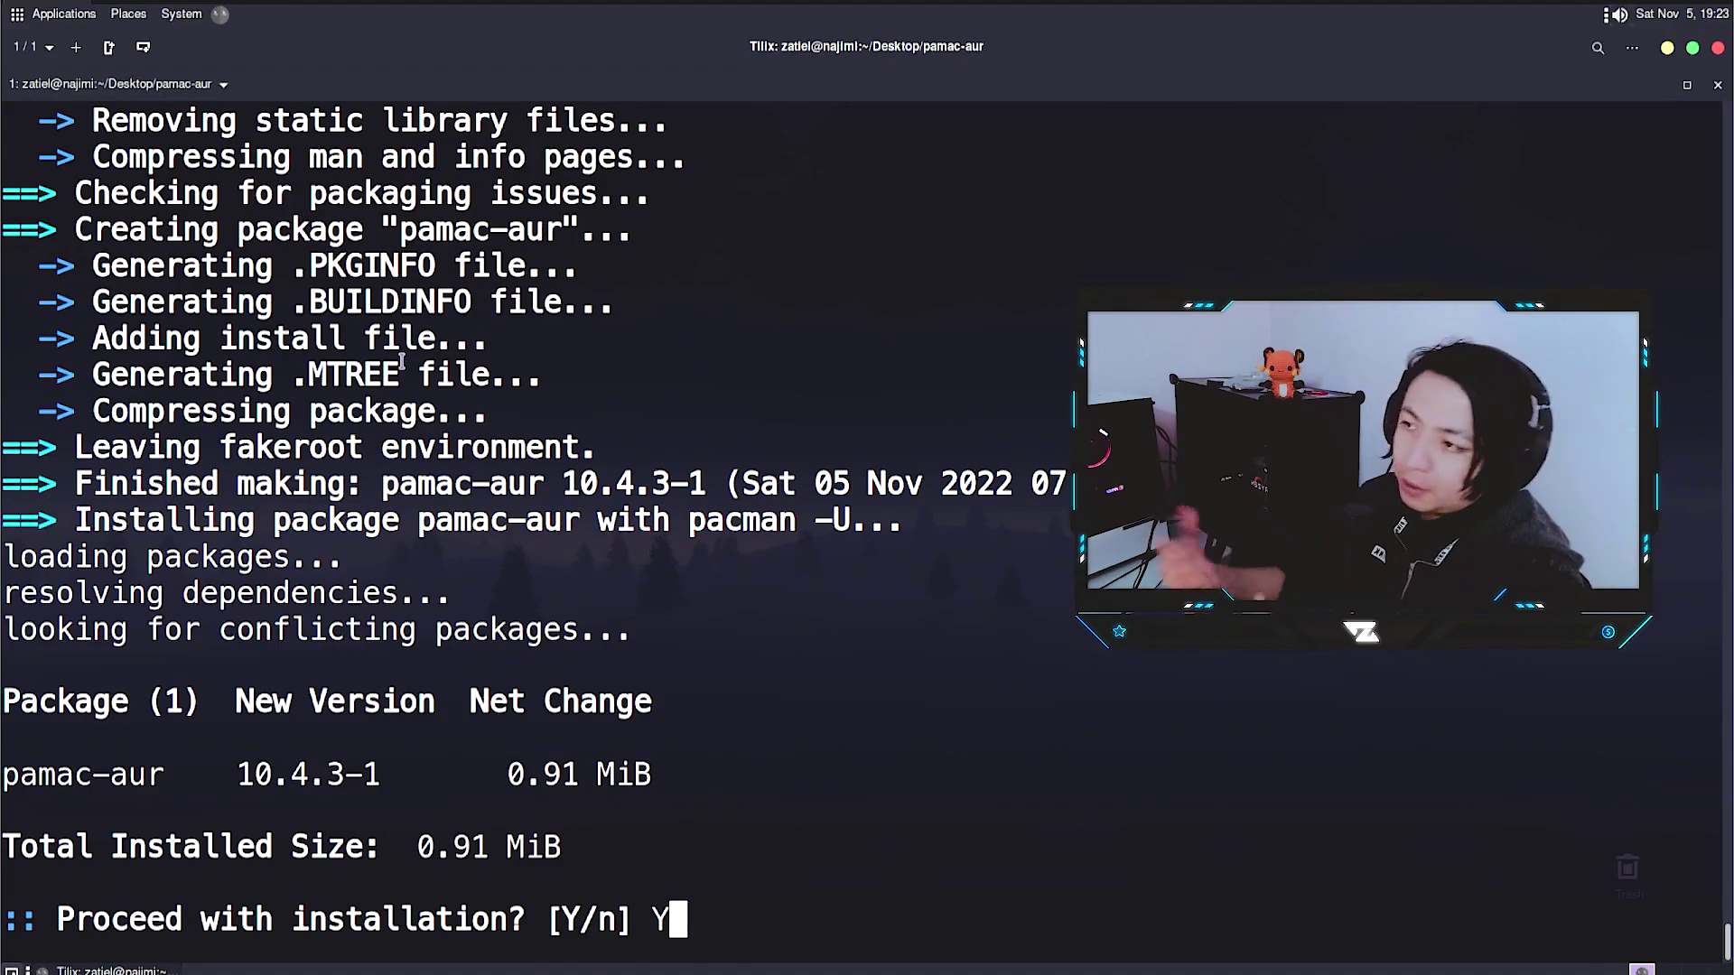
pyautogui.press('Return')
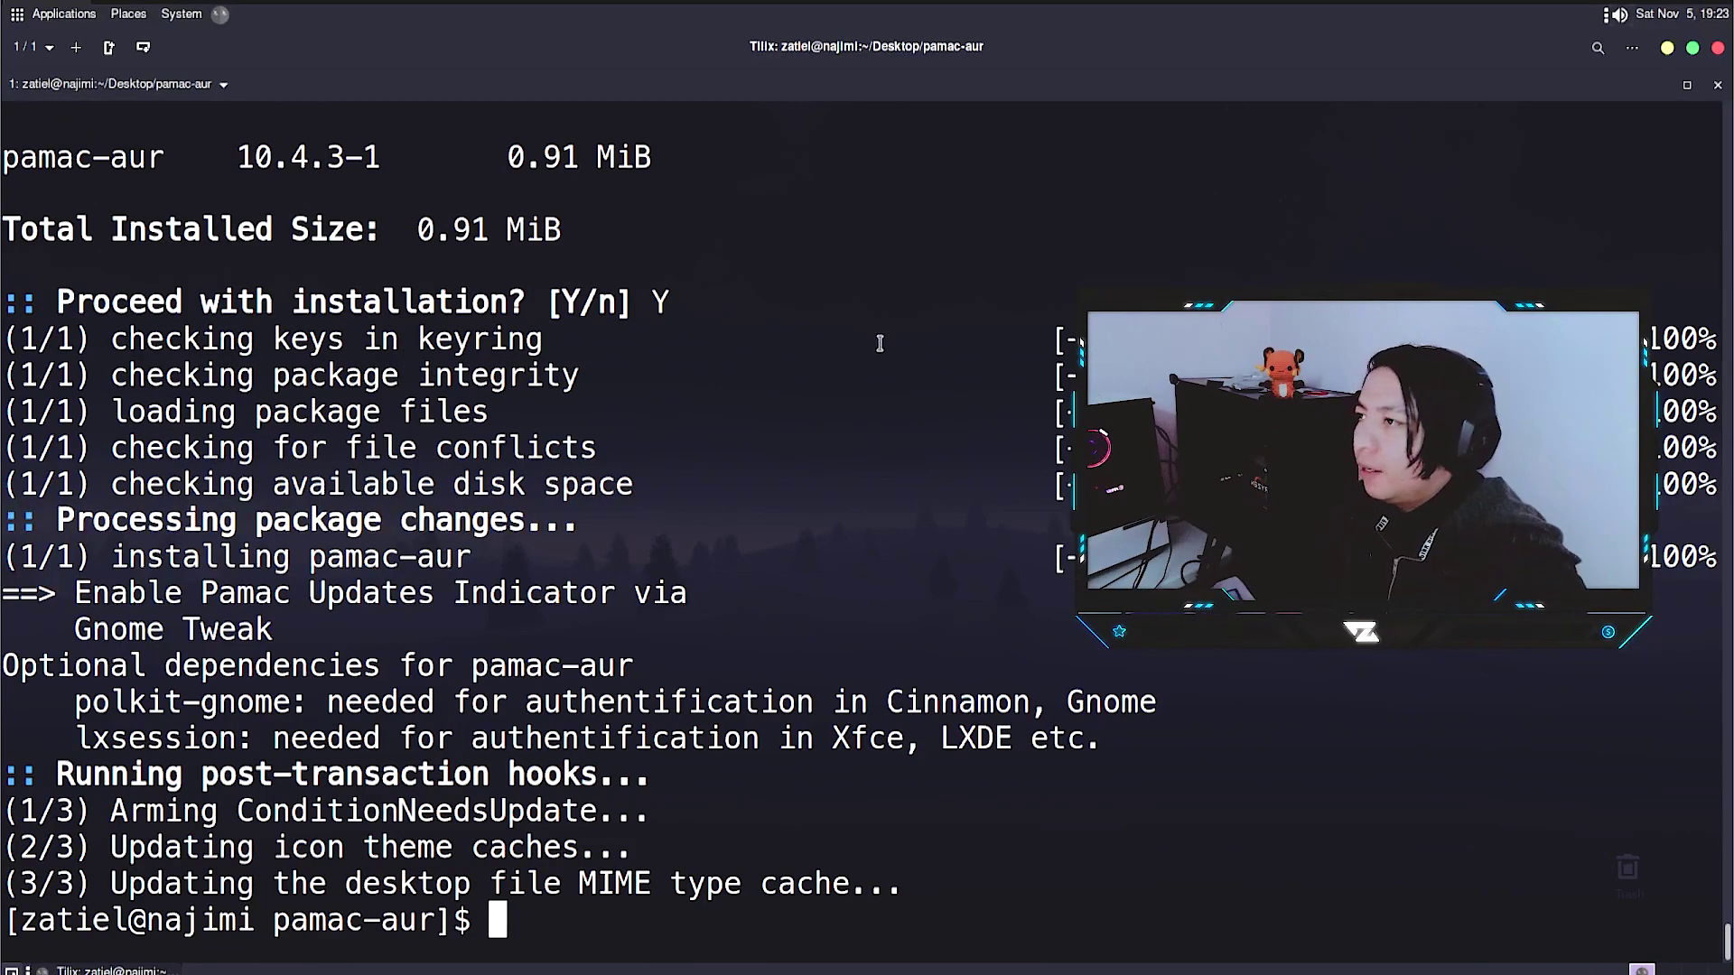
# Close the terminal and launch Add/Remove Software from the system administration tools
pyautogui.click(1718, 47)
pyautogui.click(71, 18)
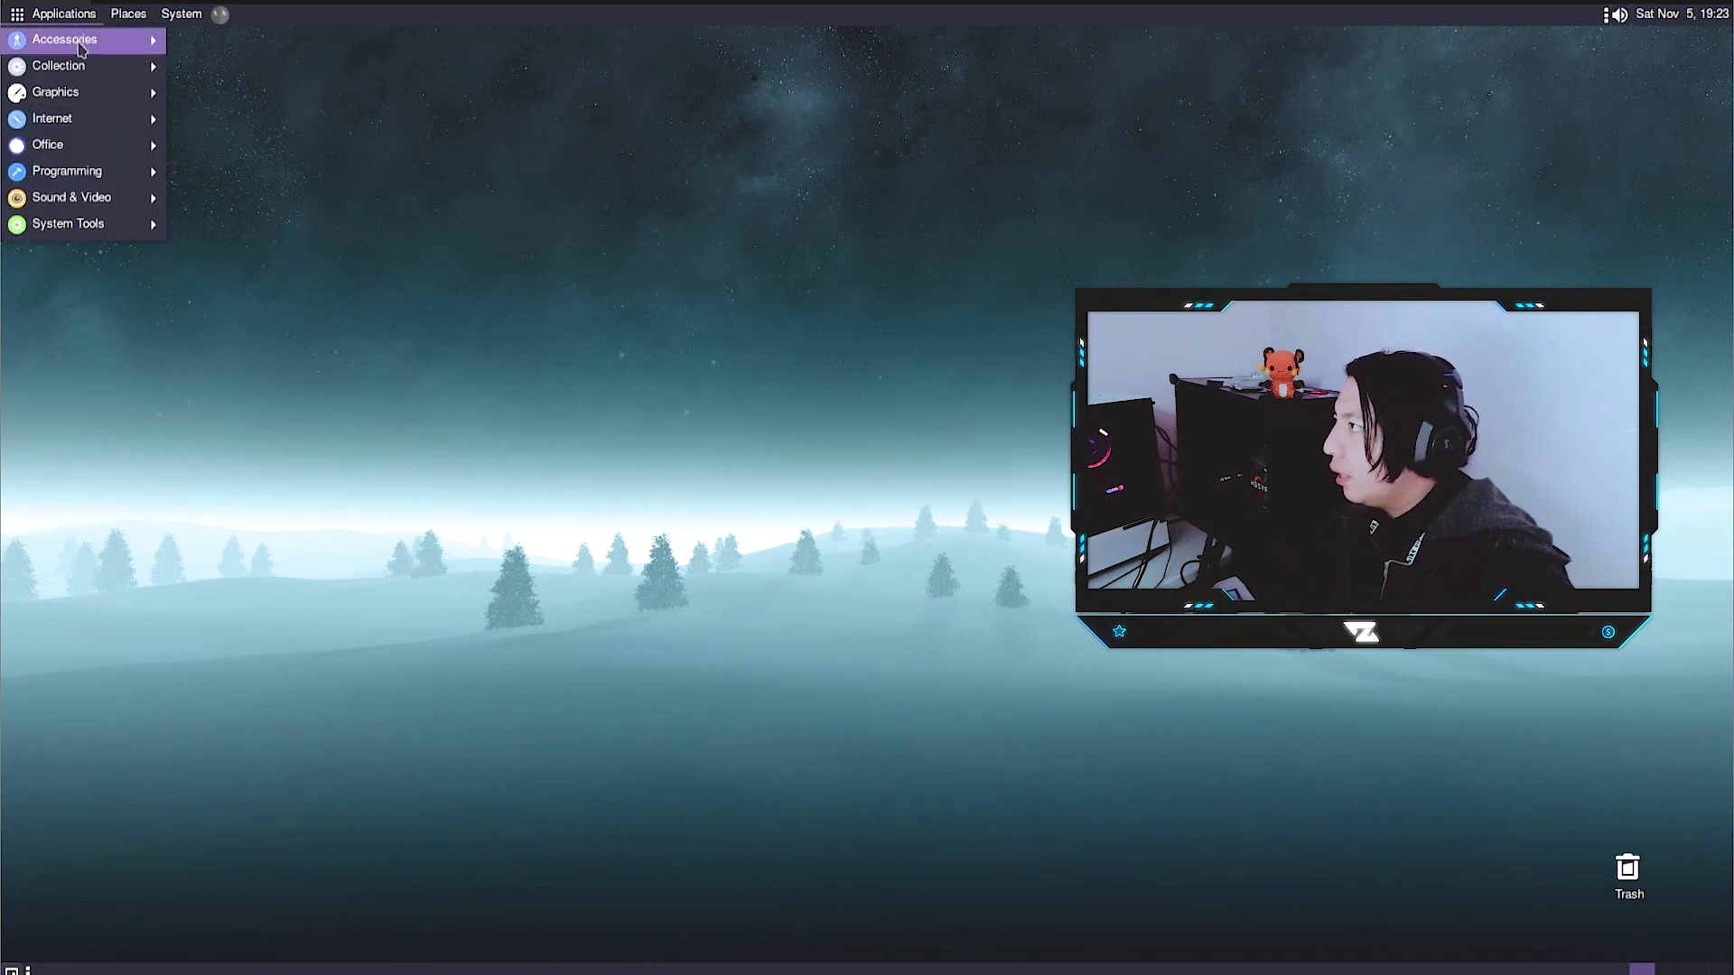
pyautogui.moveTo(84, 206)
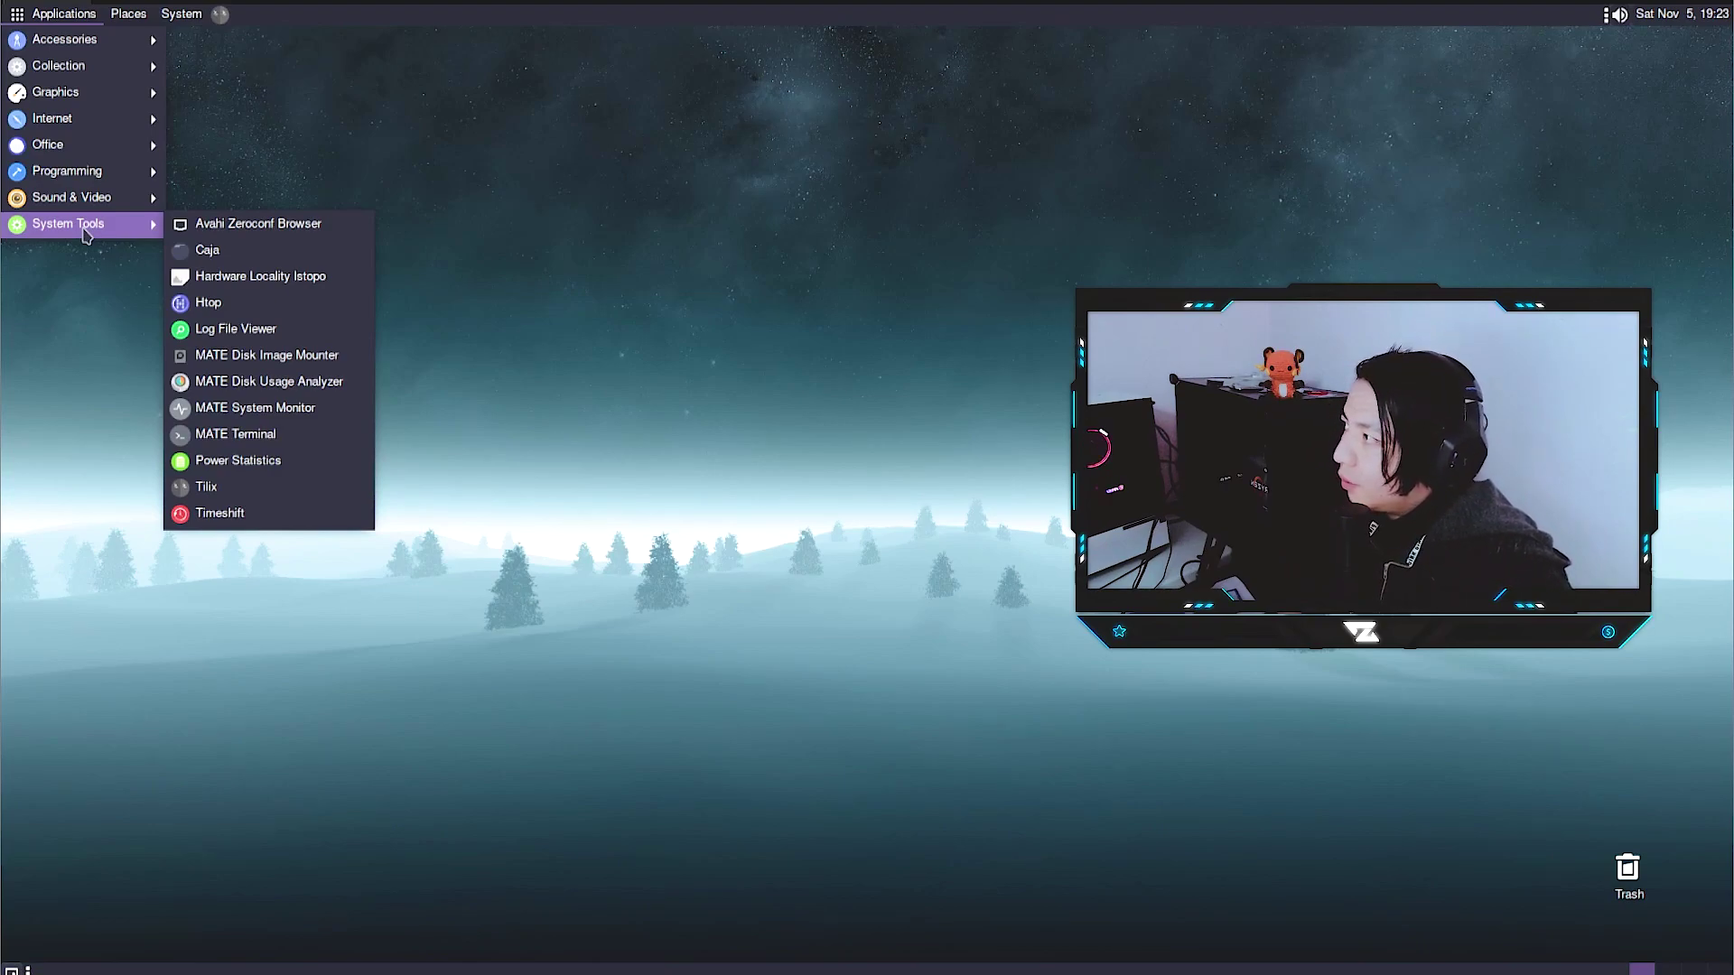
pyautogui.moveTo(91, 169)
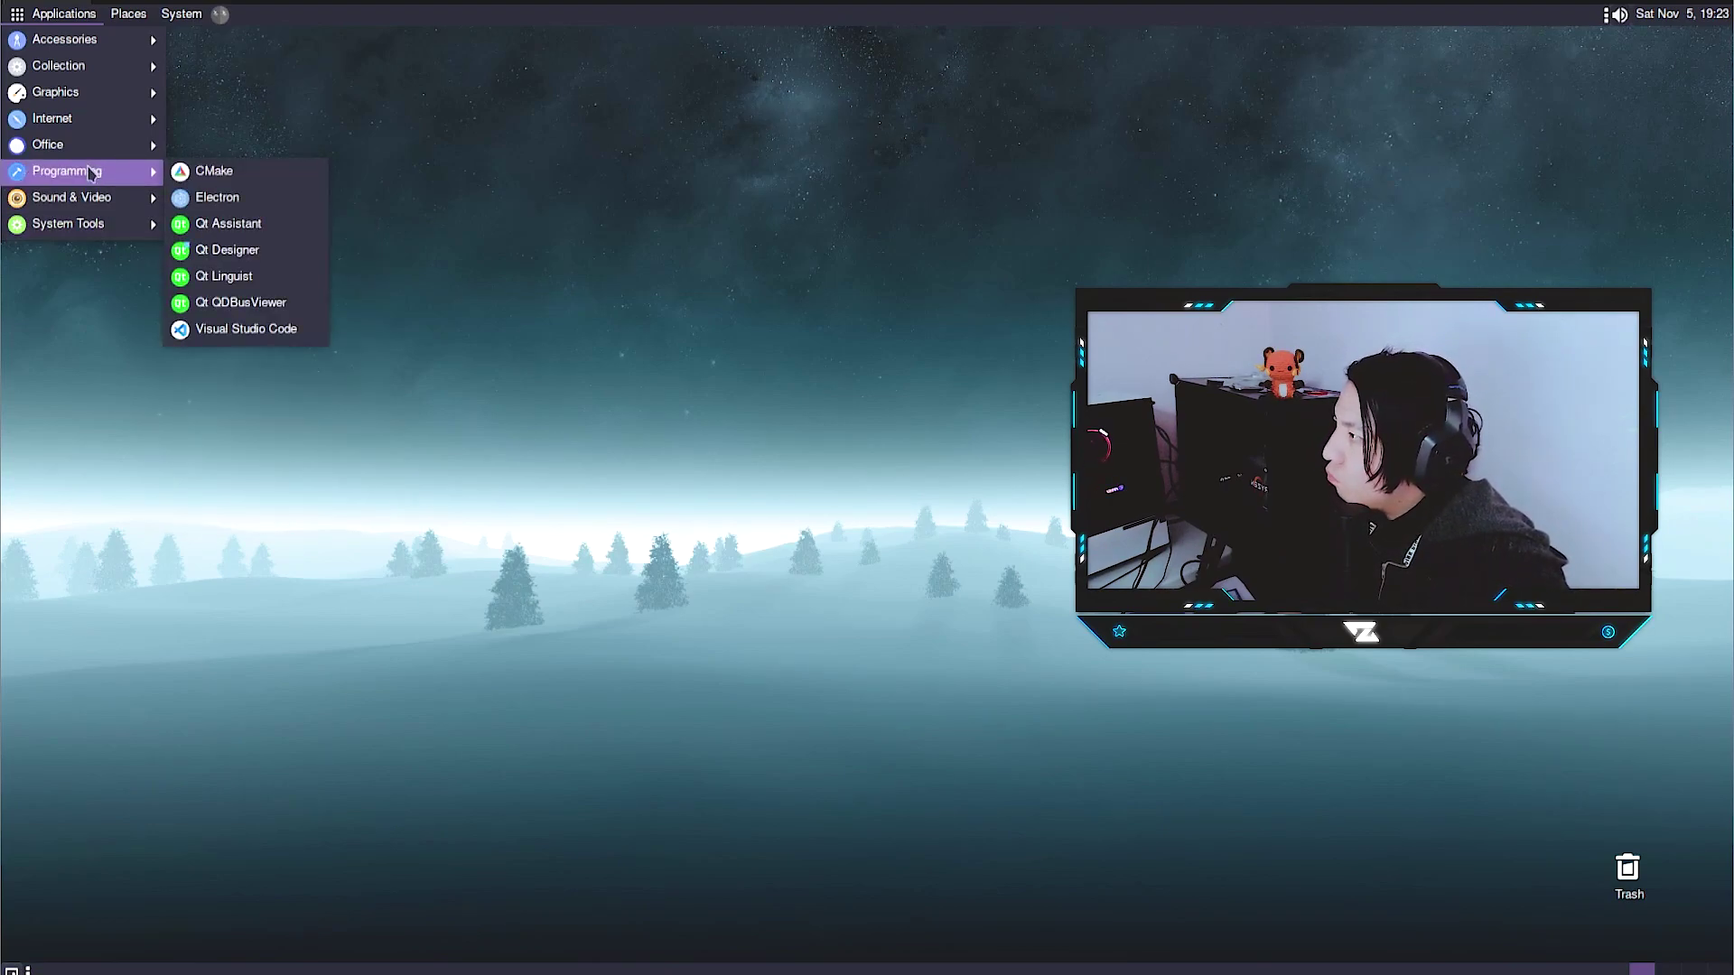
pyautogui.moveTo(91, 129)
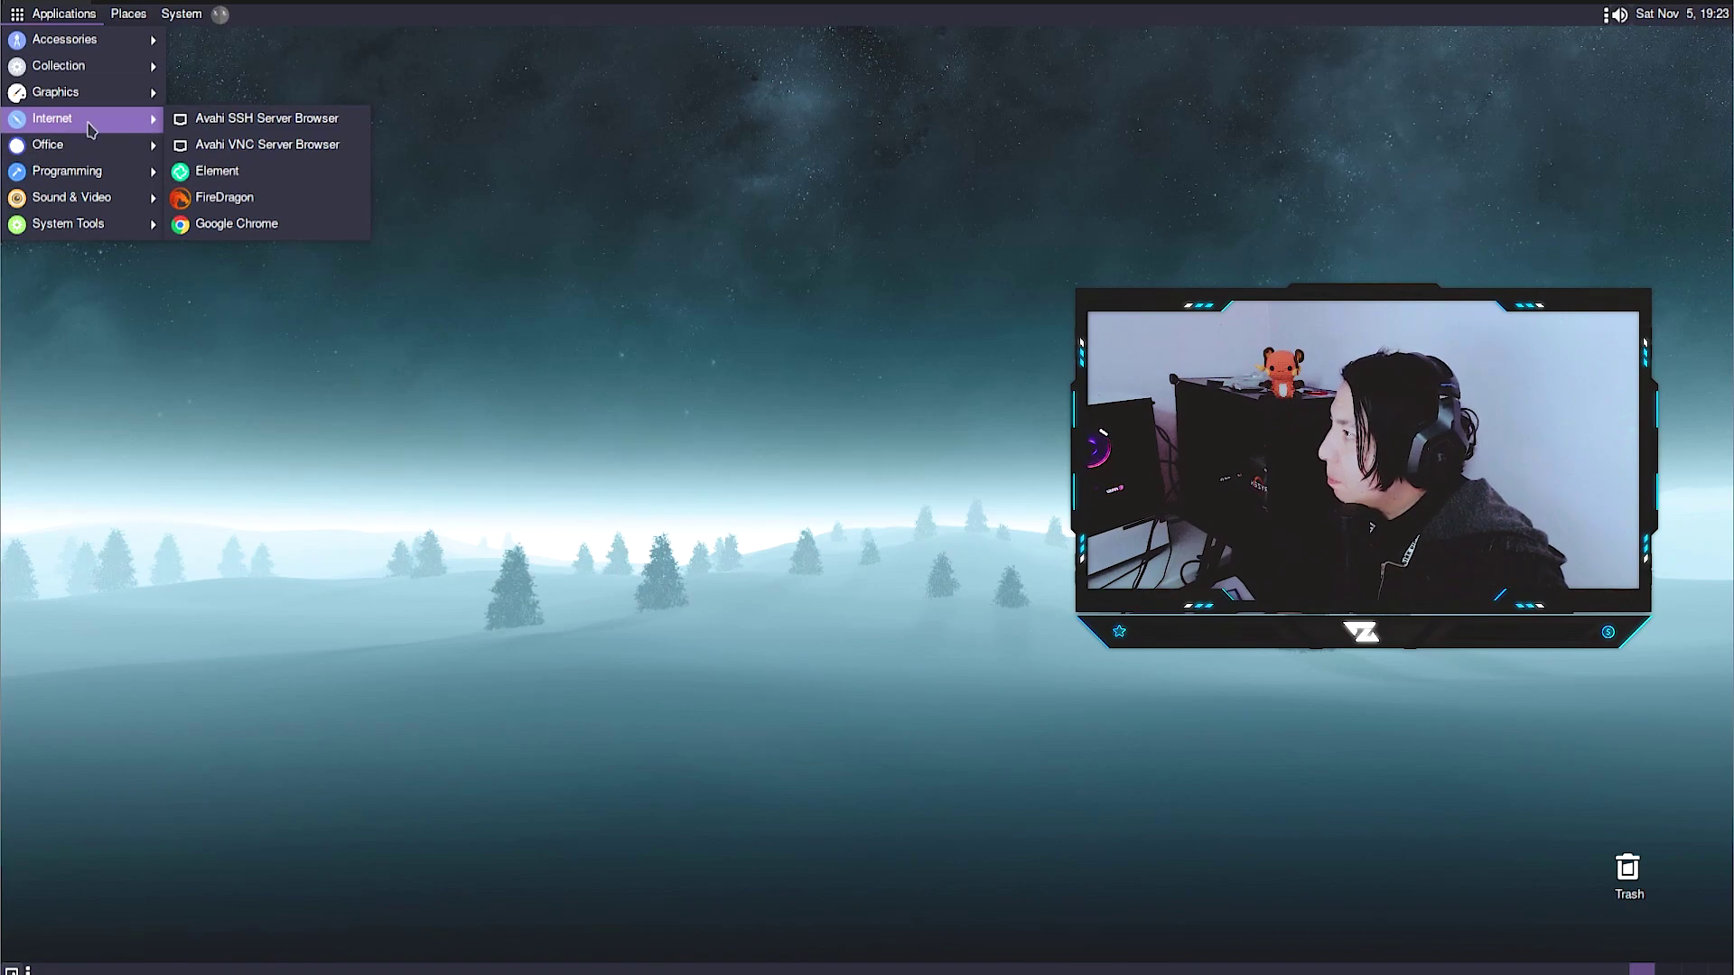
pyautogui.moveTo(97, 40)
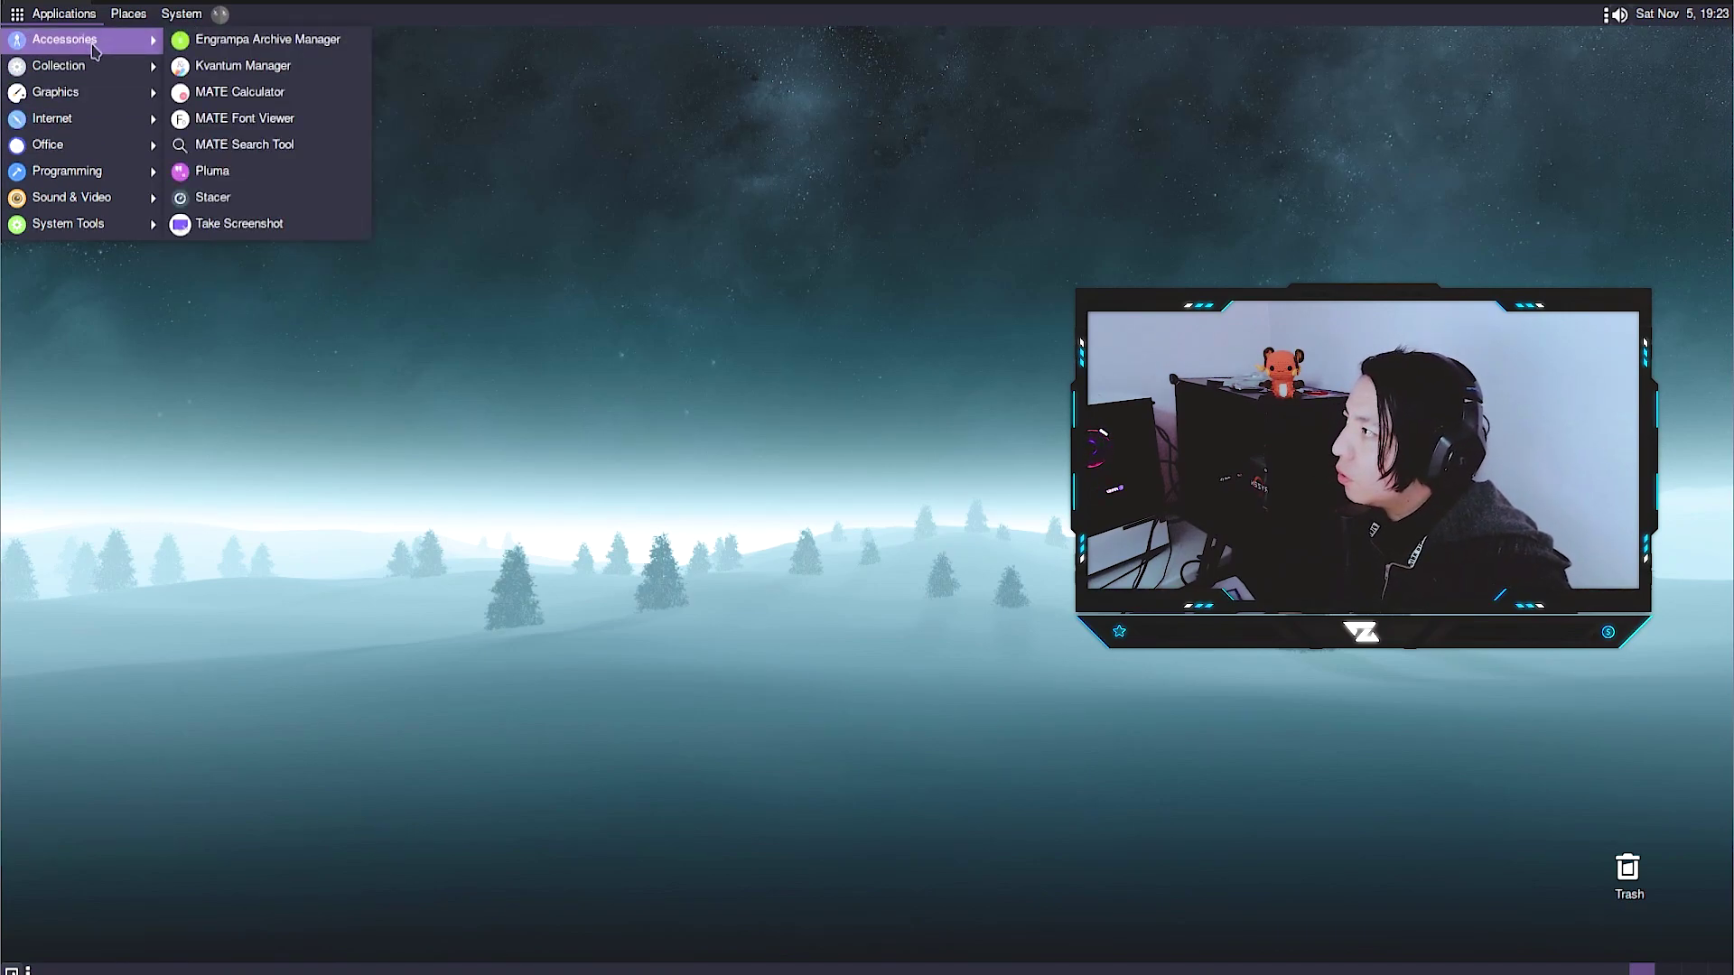
pyautogui.moveTo(176, 14)
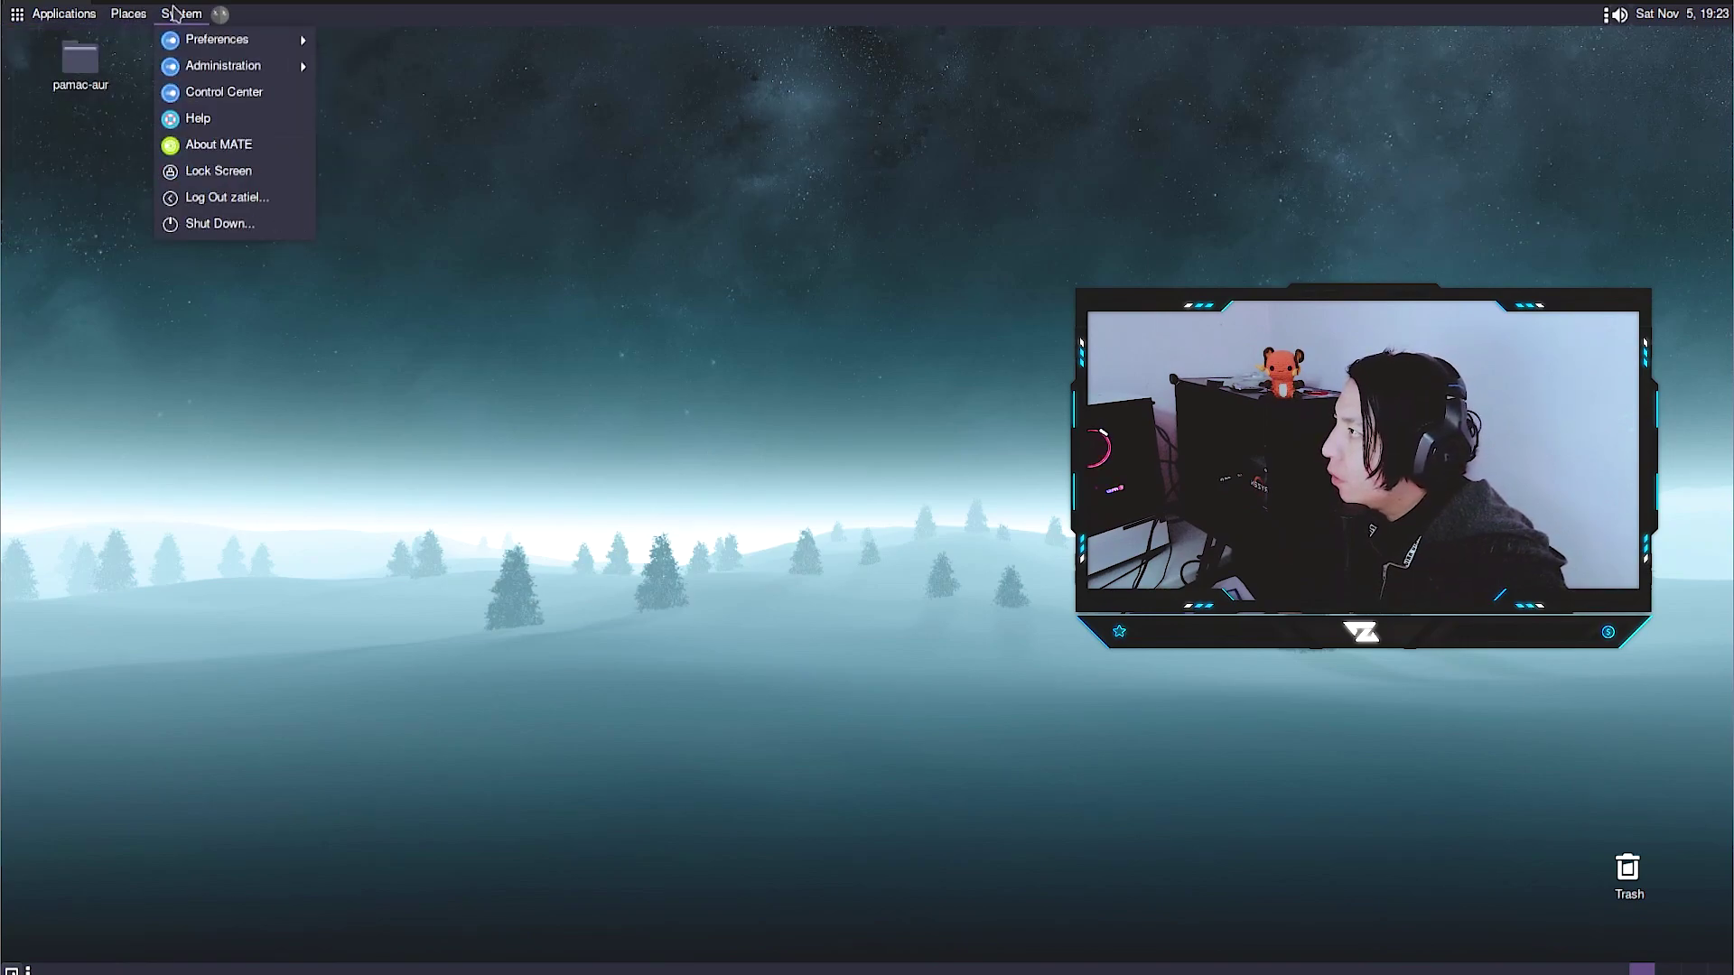
pyautogui.moveTo(176, 52)
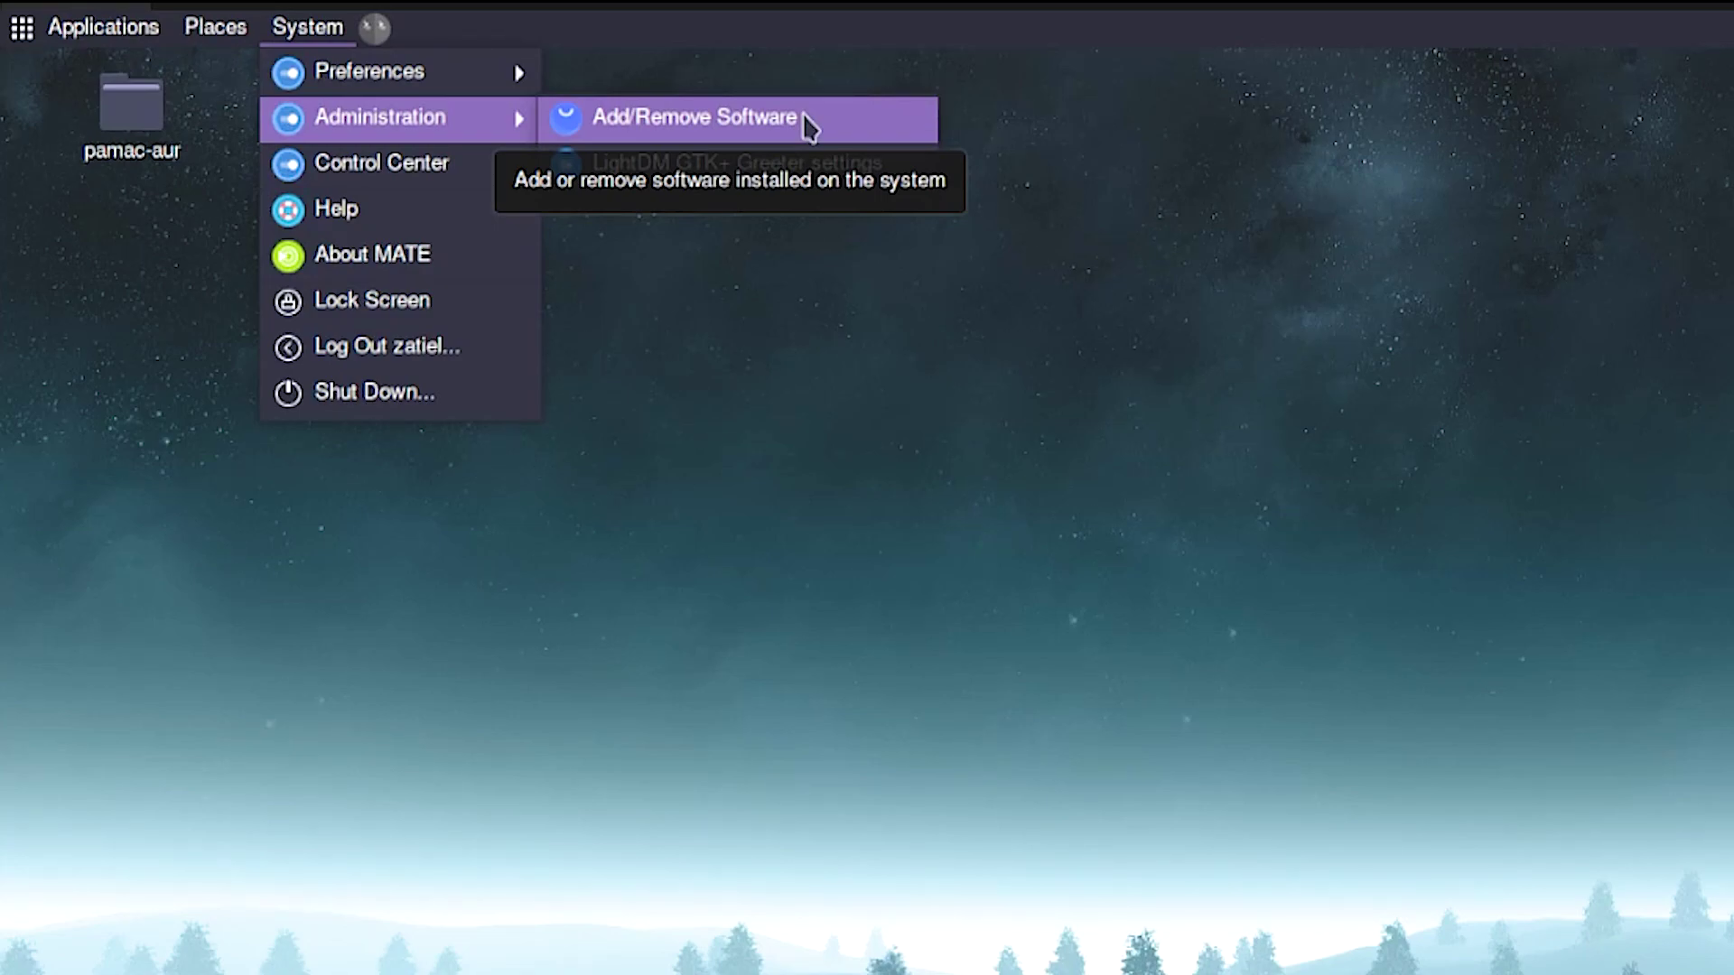
pyautogui.moveTo(147, 31)
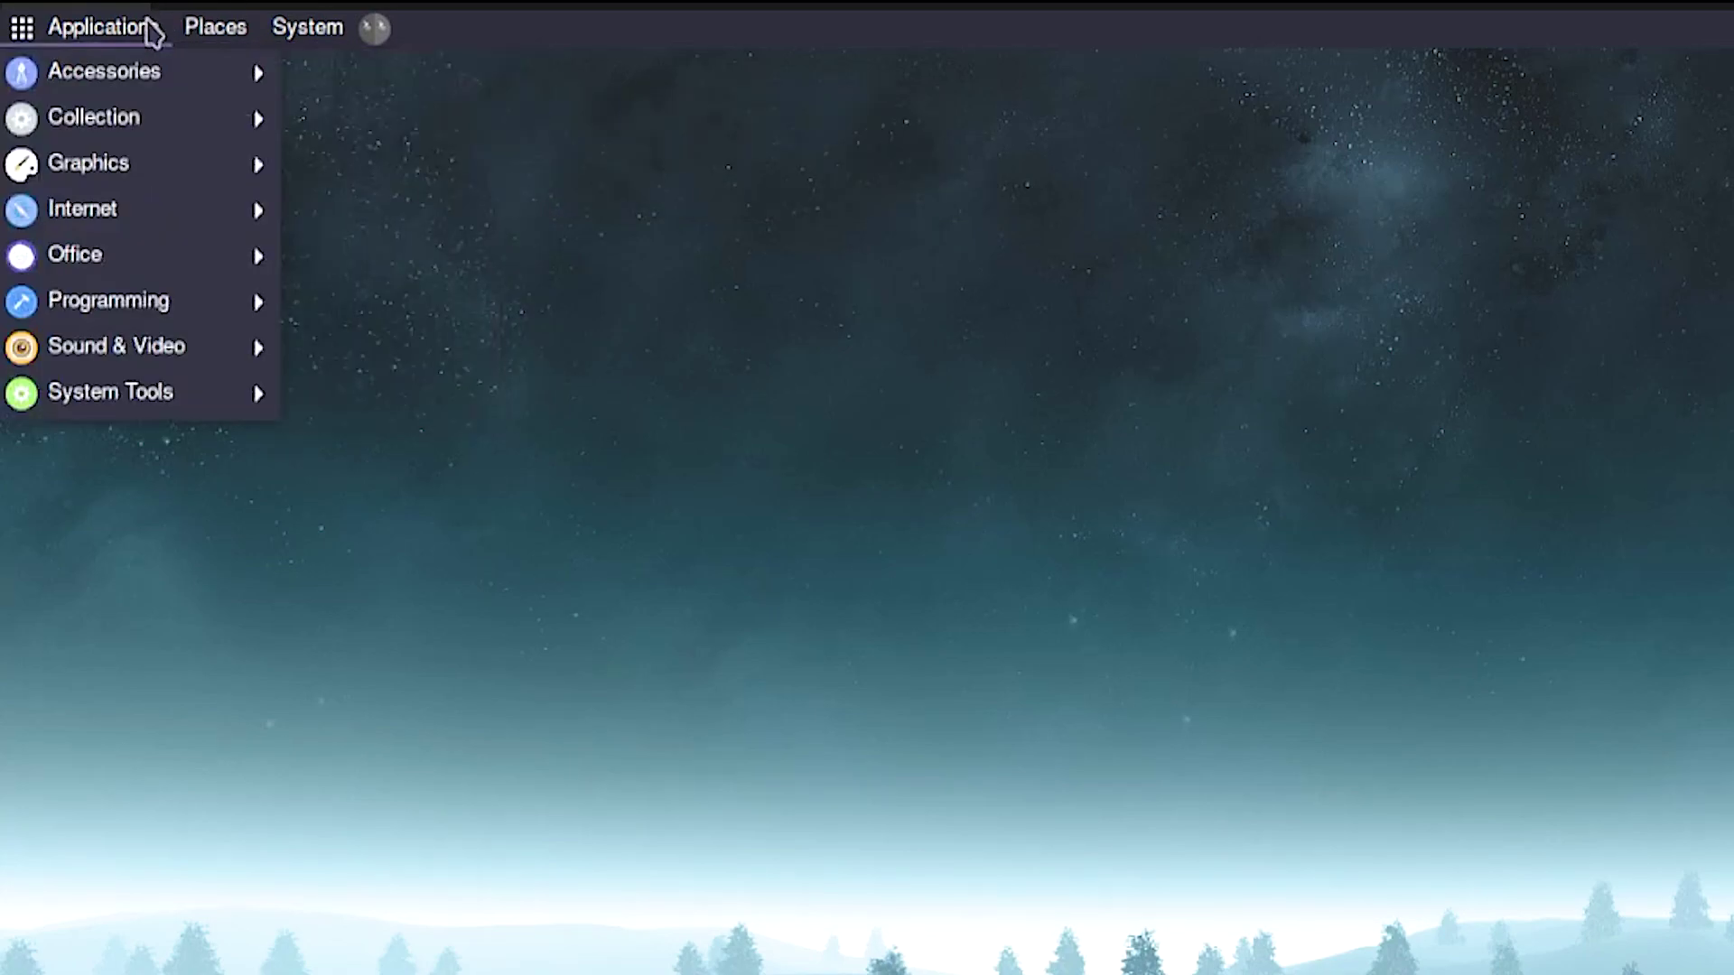
pyautogui.moveTo(332, 27)
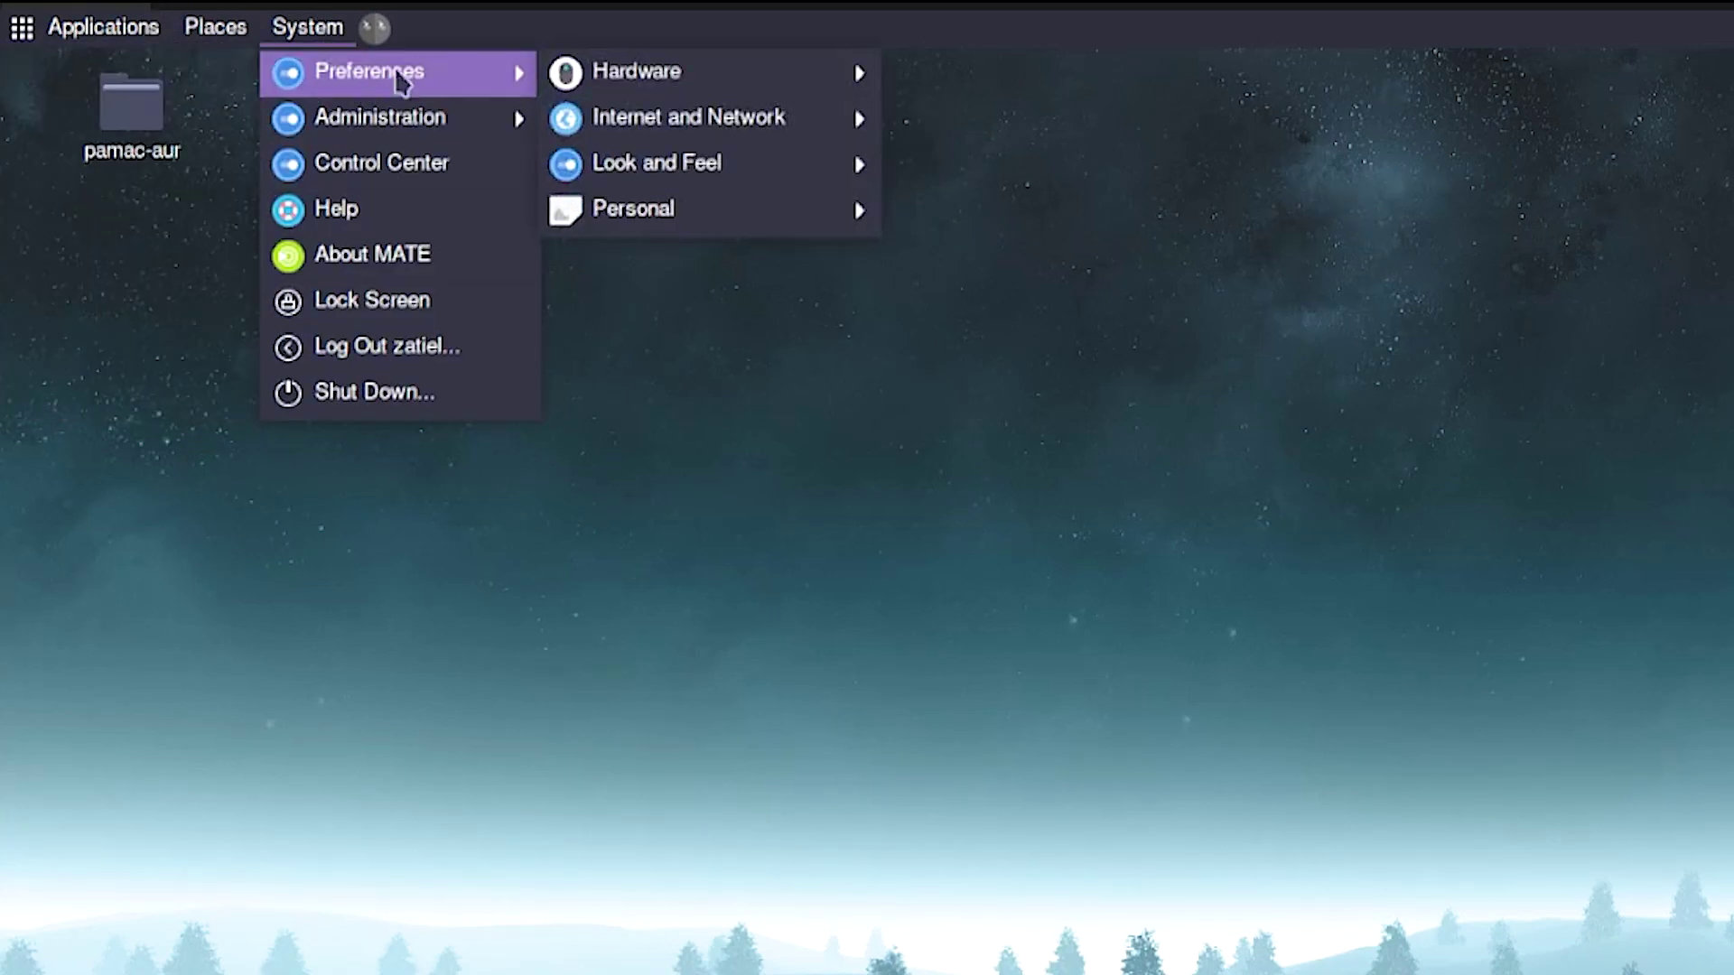
pyautogui.moveTo(524, 133)
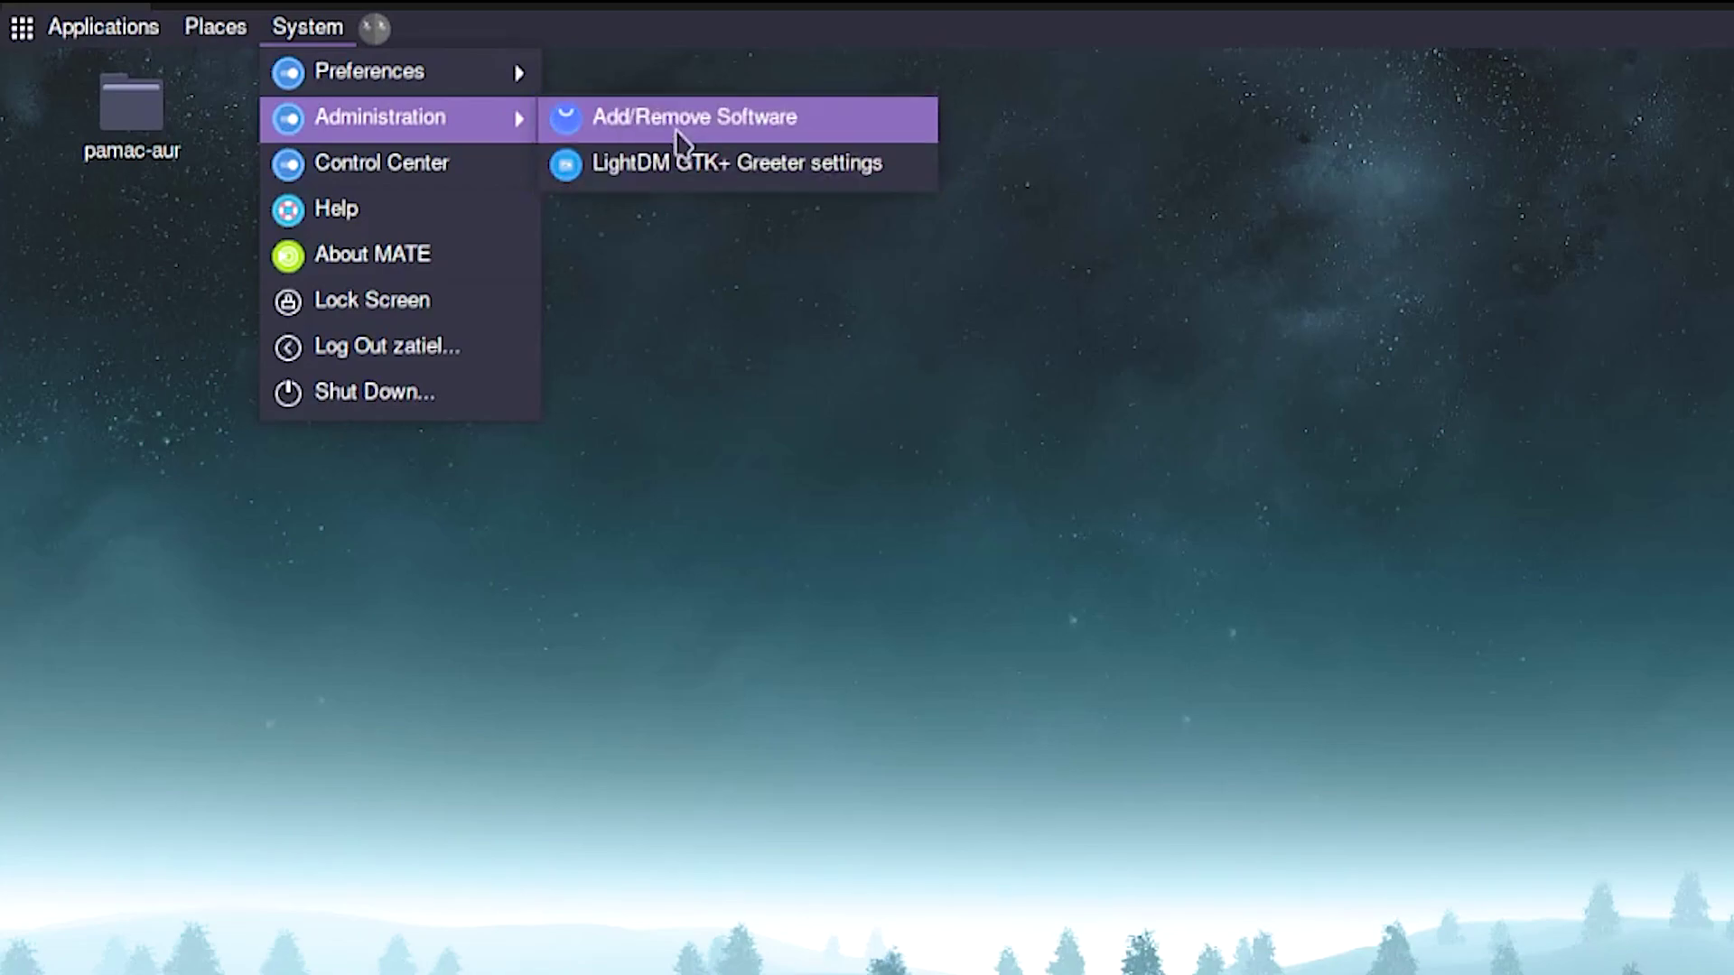
pyautogui.click(681, 126)
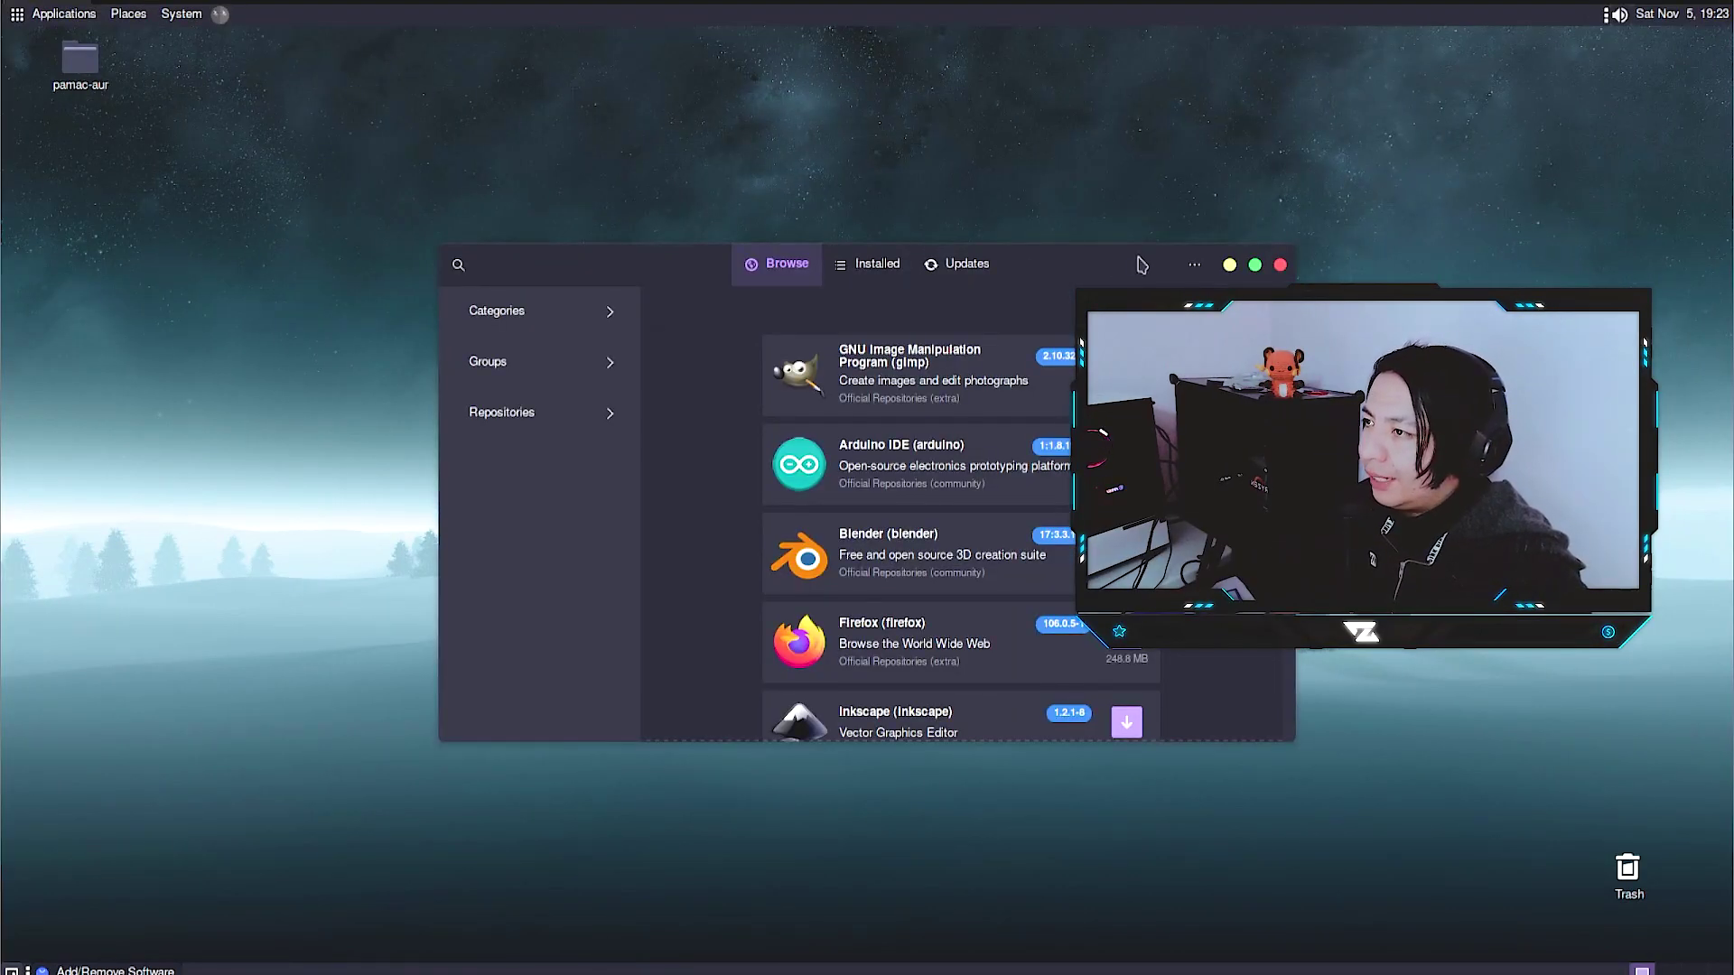
# Move the Add/Remove Software window to a clear area of the desktop and enlarge it to show two columns of packages
pyautogui.doubleClick(1142, 265)
pyautogui.moveTo(1165, 61); pyautogui.dragTo(606, 137)
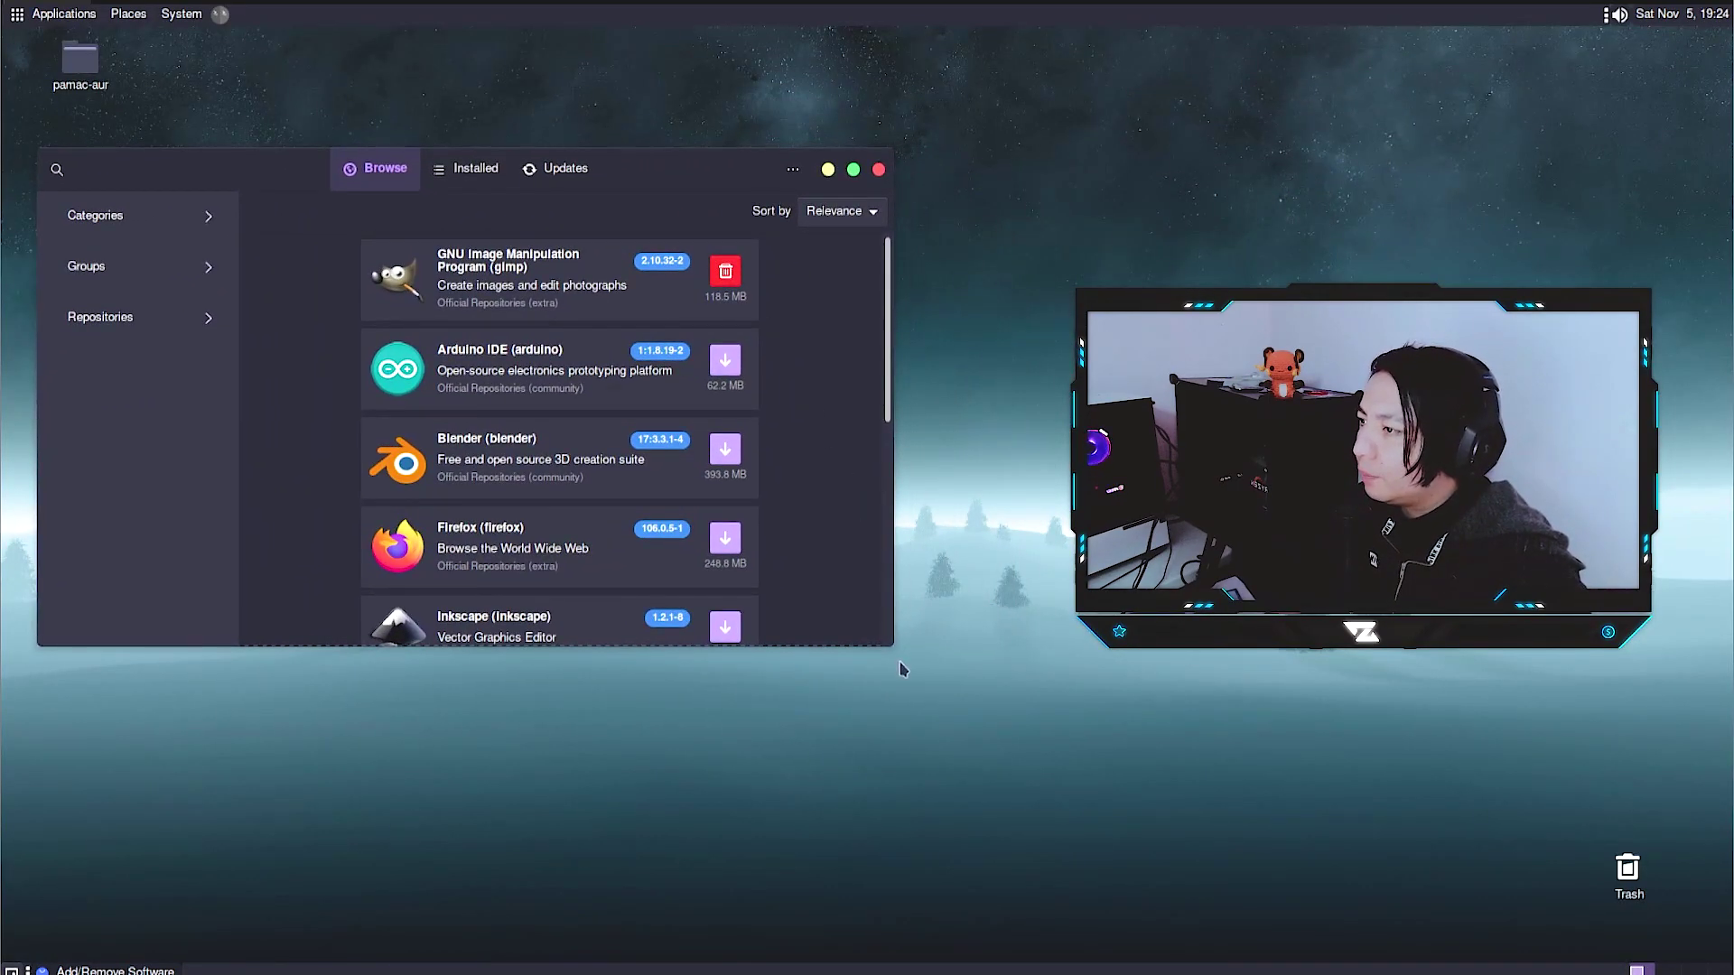
pyautogui.moveTo(894, 646); pyautogui.dragTo(1059, 811)
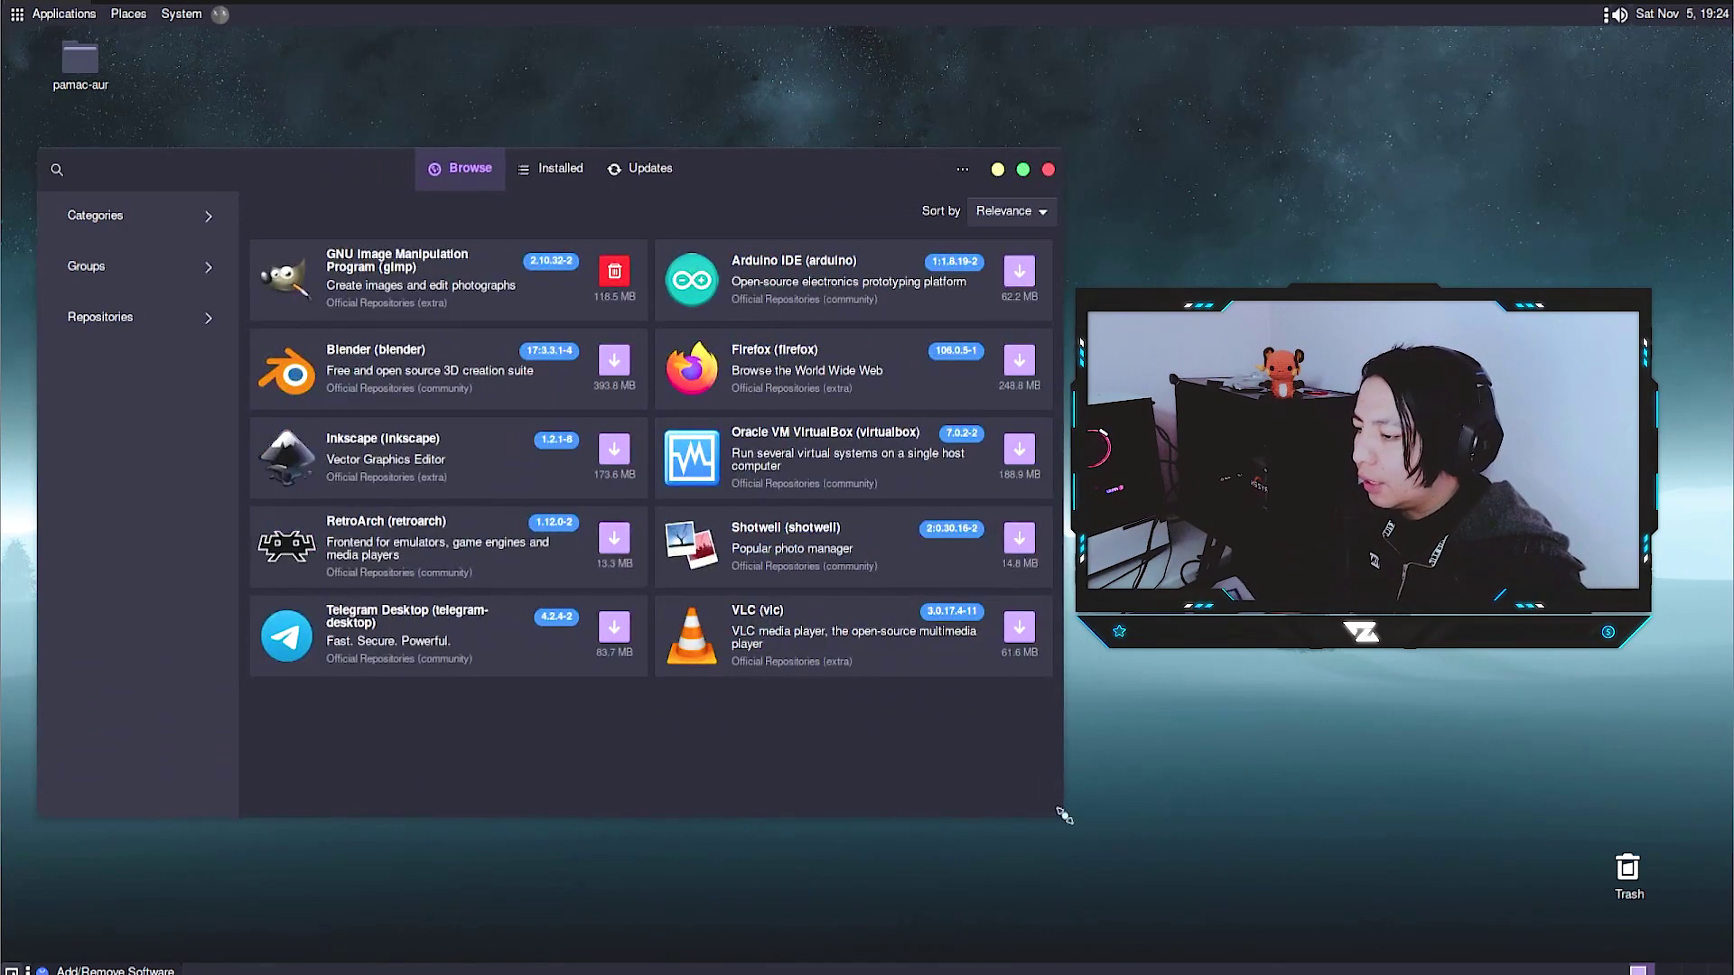
pyautogui.moveTo(823, 170); pyautogui.dragTo(798, 171)
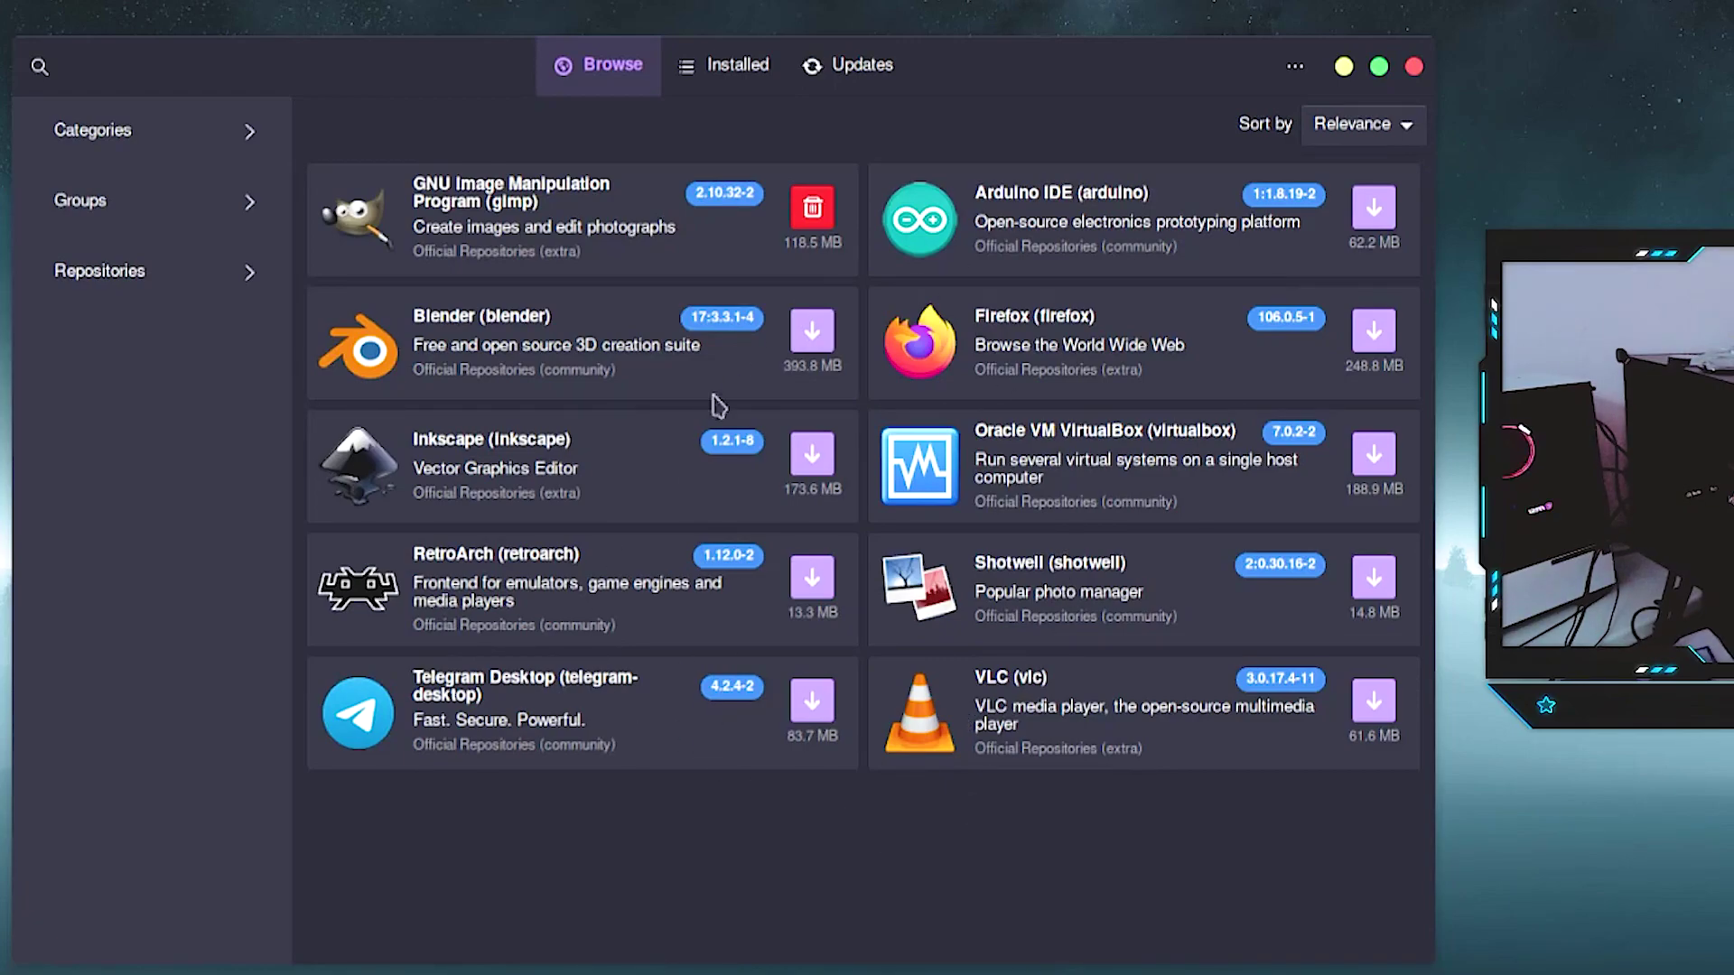
# Open the package manager's preferences, authenticate with the account password, and move the preferences window over the package list
pyautogui.click(1296, 70)
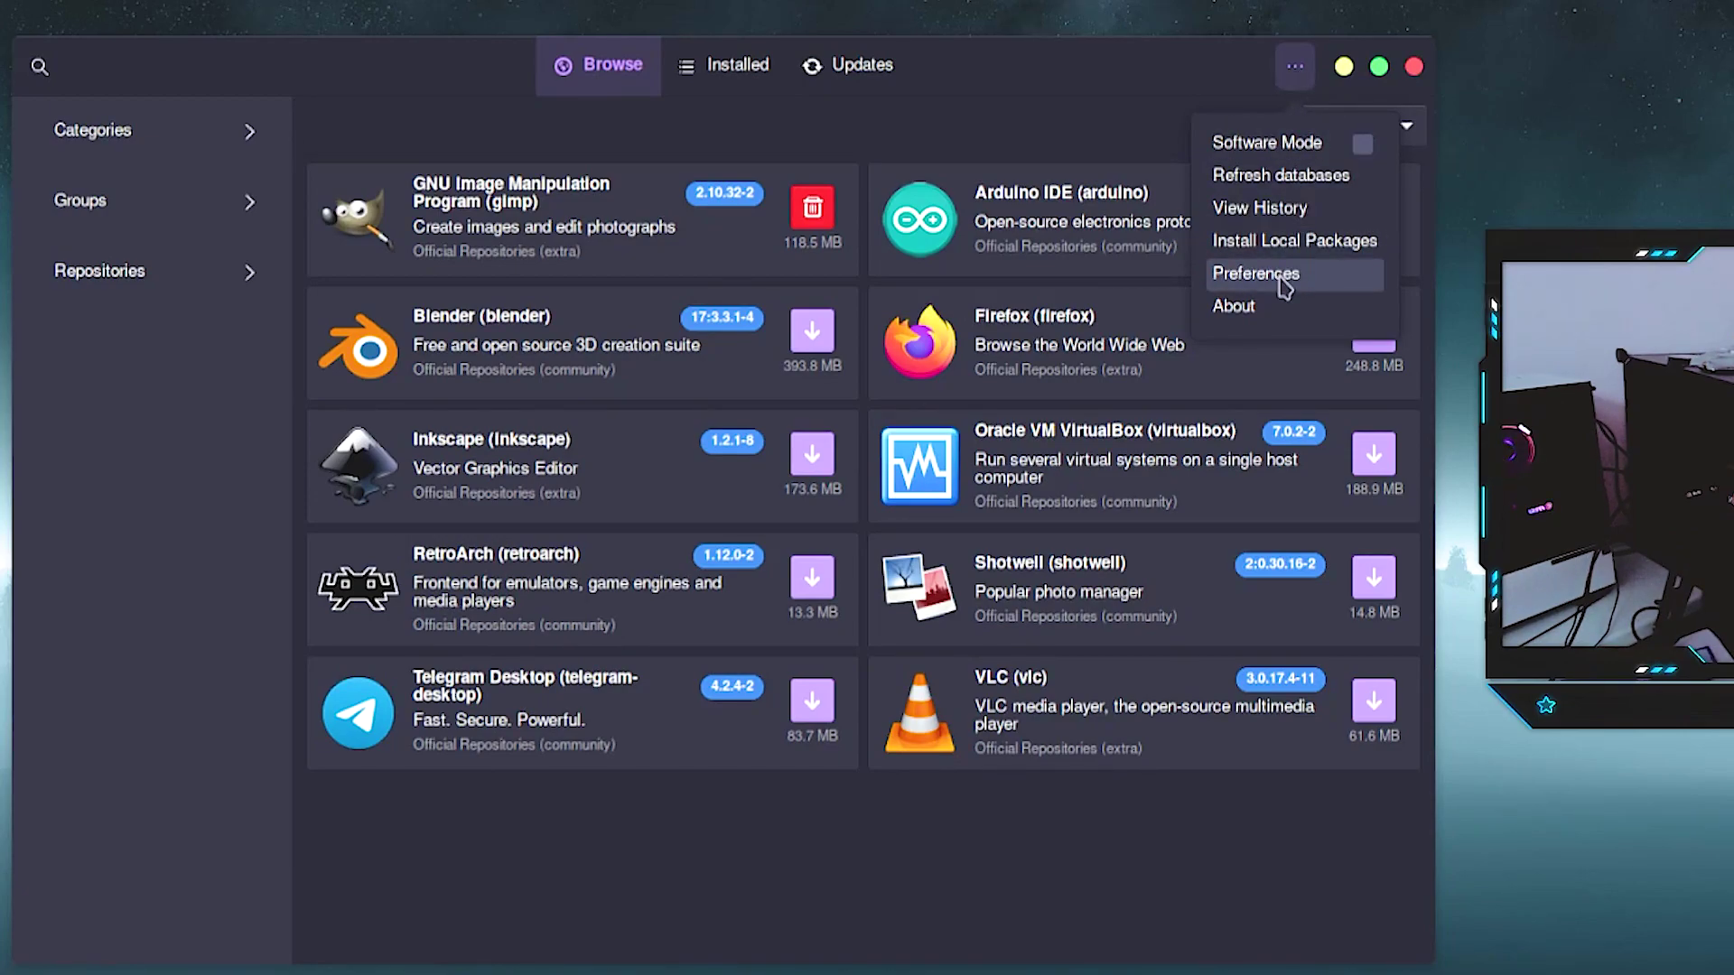
pyautogui.click(1282, 280)
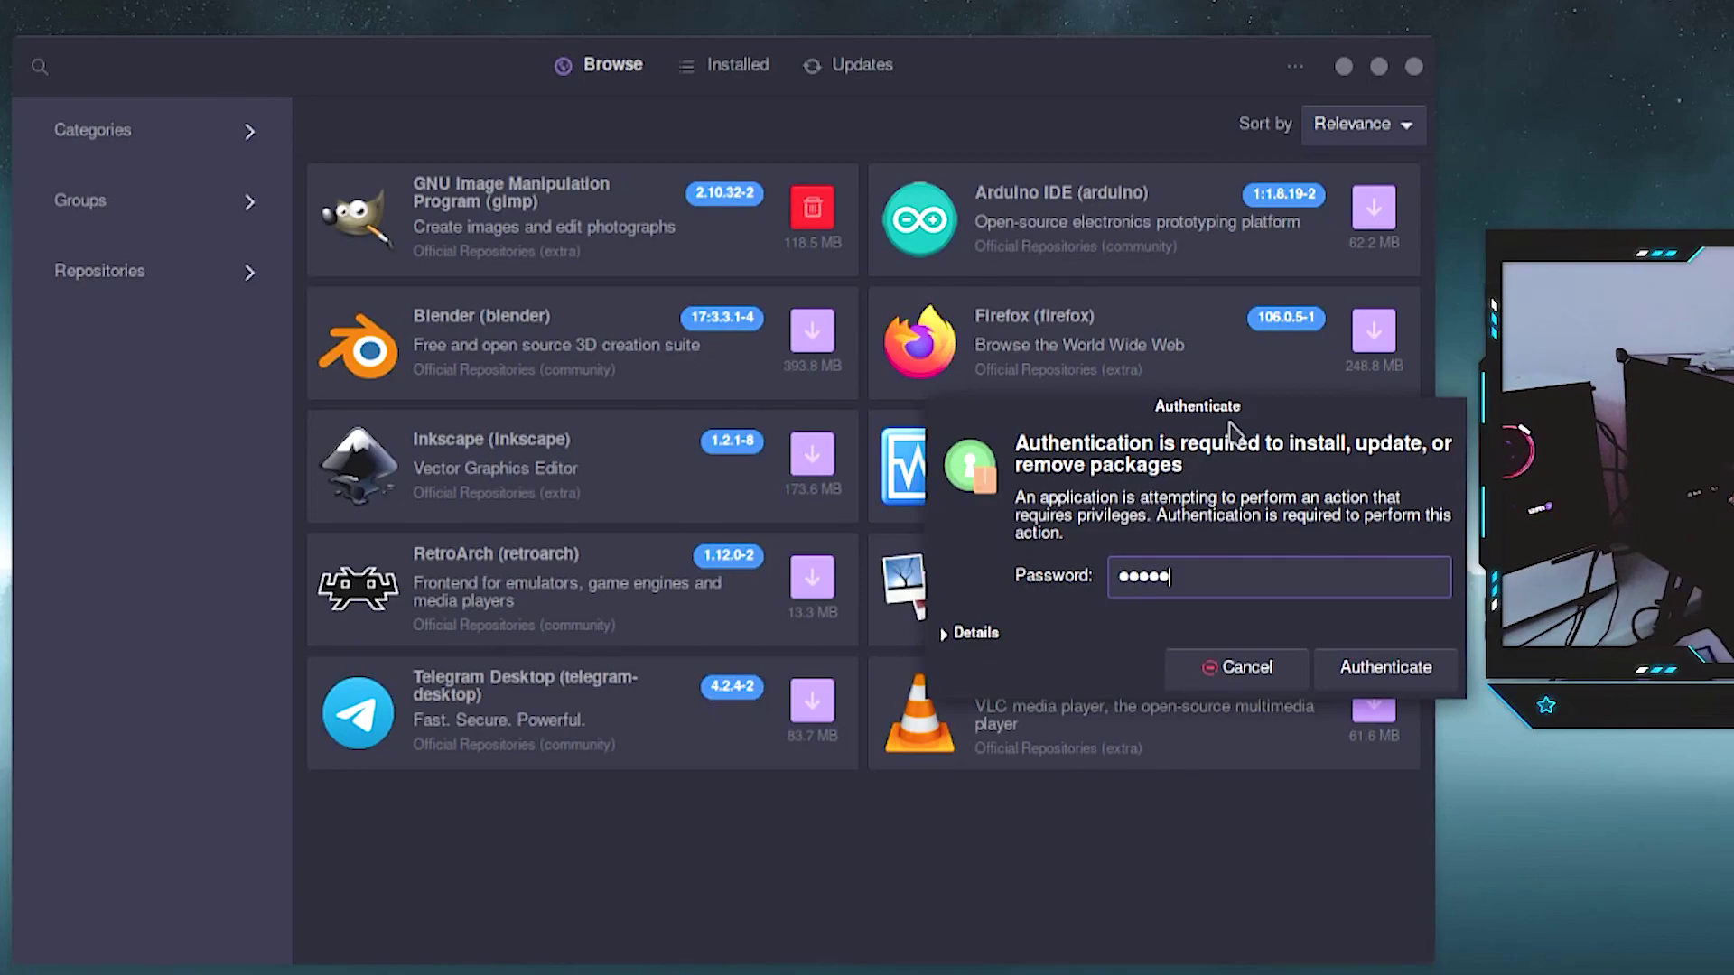
pyautogui.click(1354, 669)
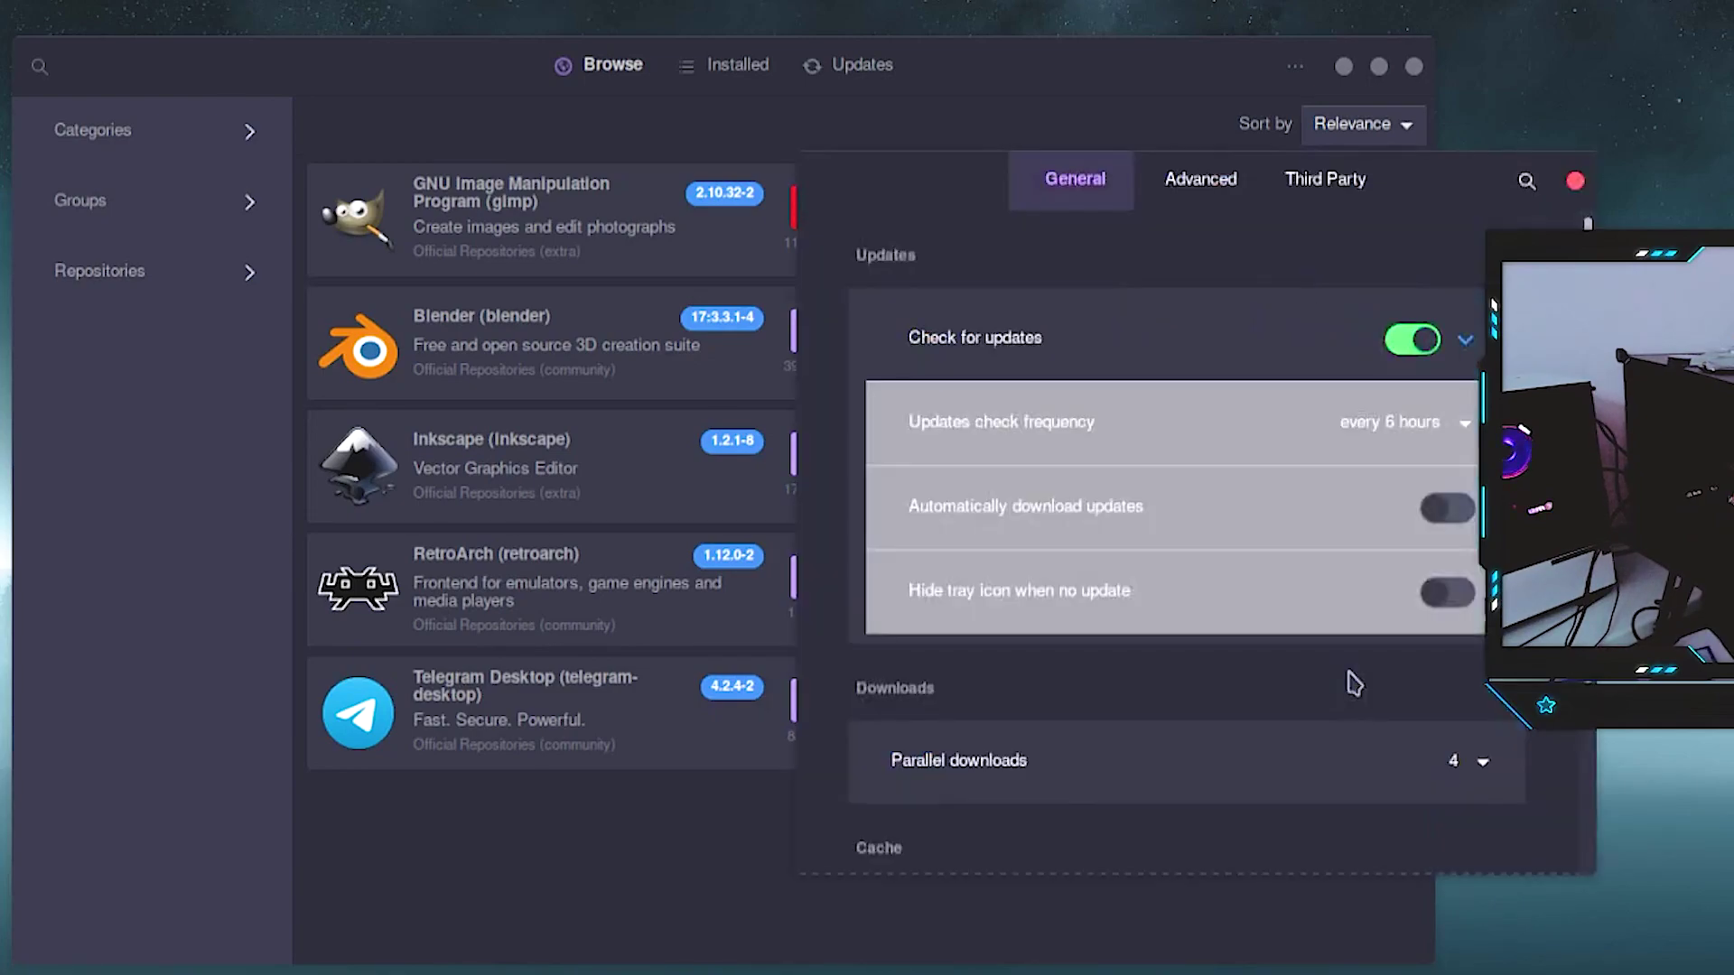
pyautogui.moveTo(1486, 181); pyautogui.dragTo(1047, 217)
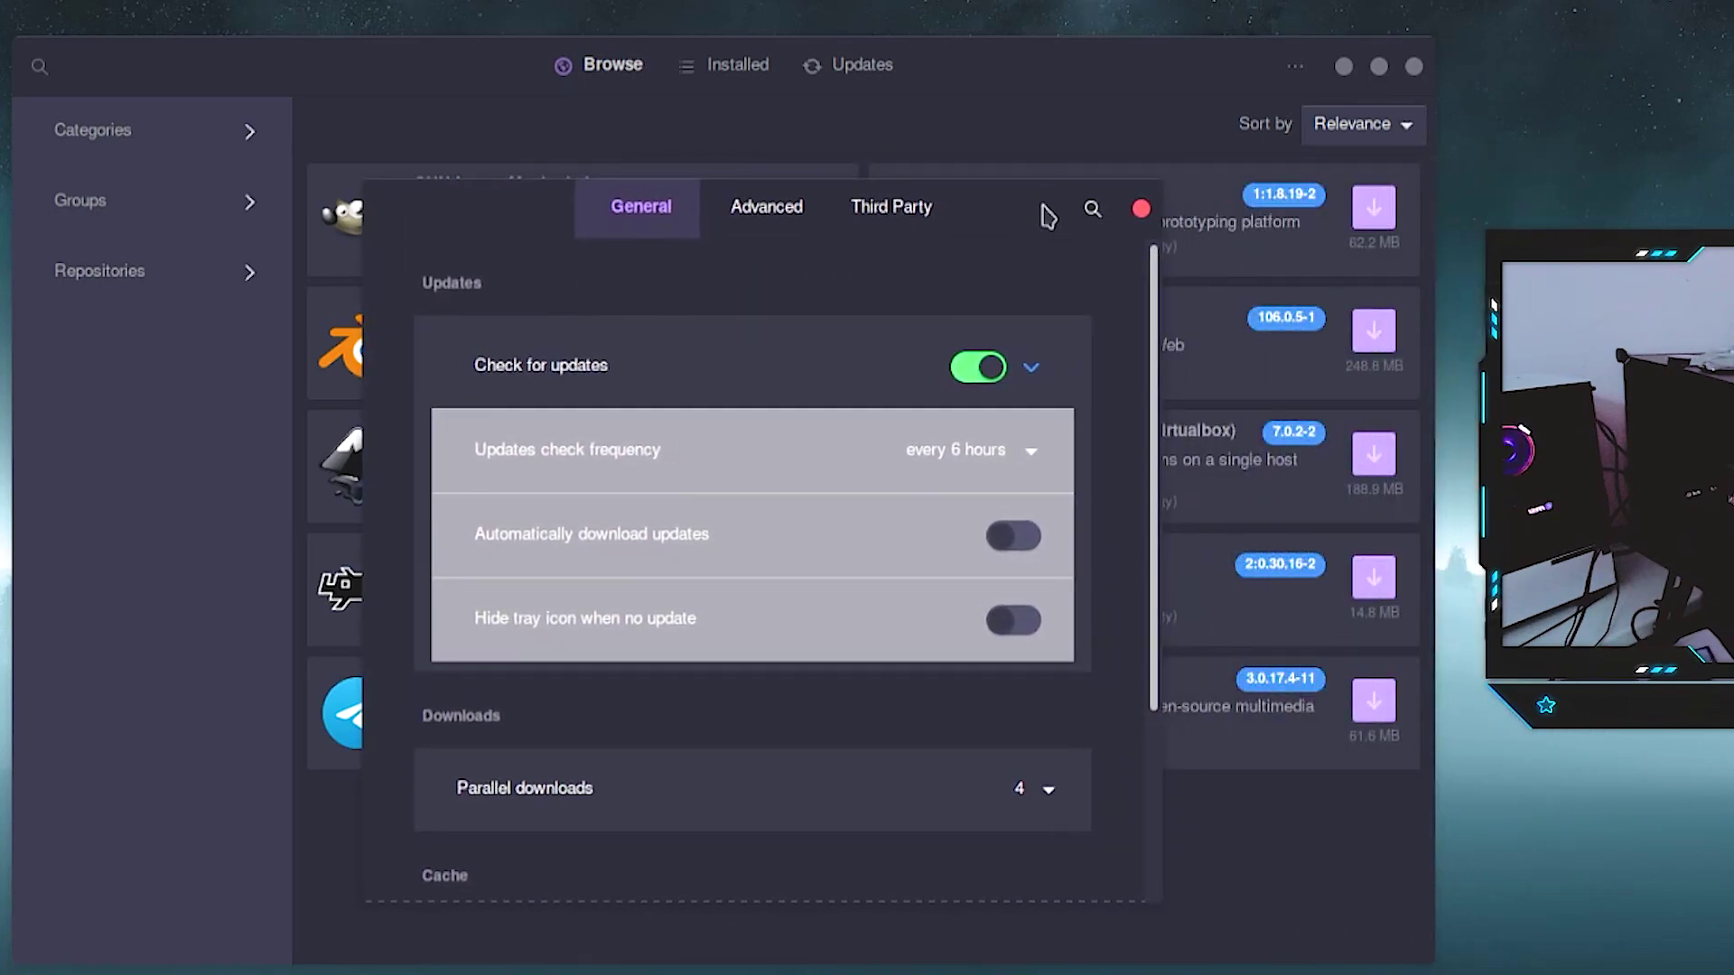
# Enable AUR support in the third-party preferences, then close the preferences and the package manager
pyautogui.click(910, 217)
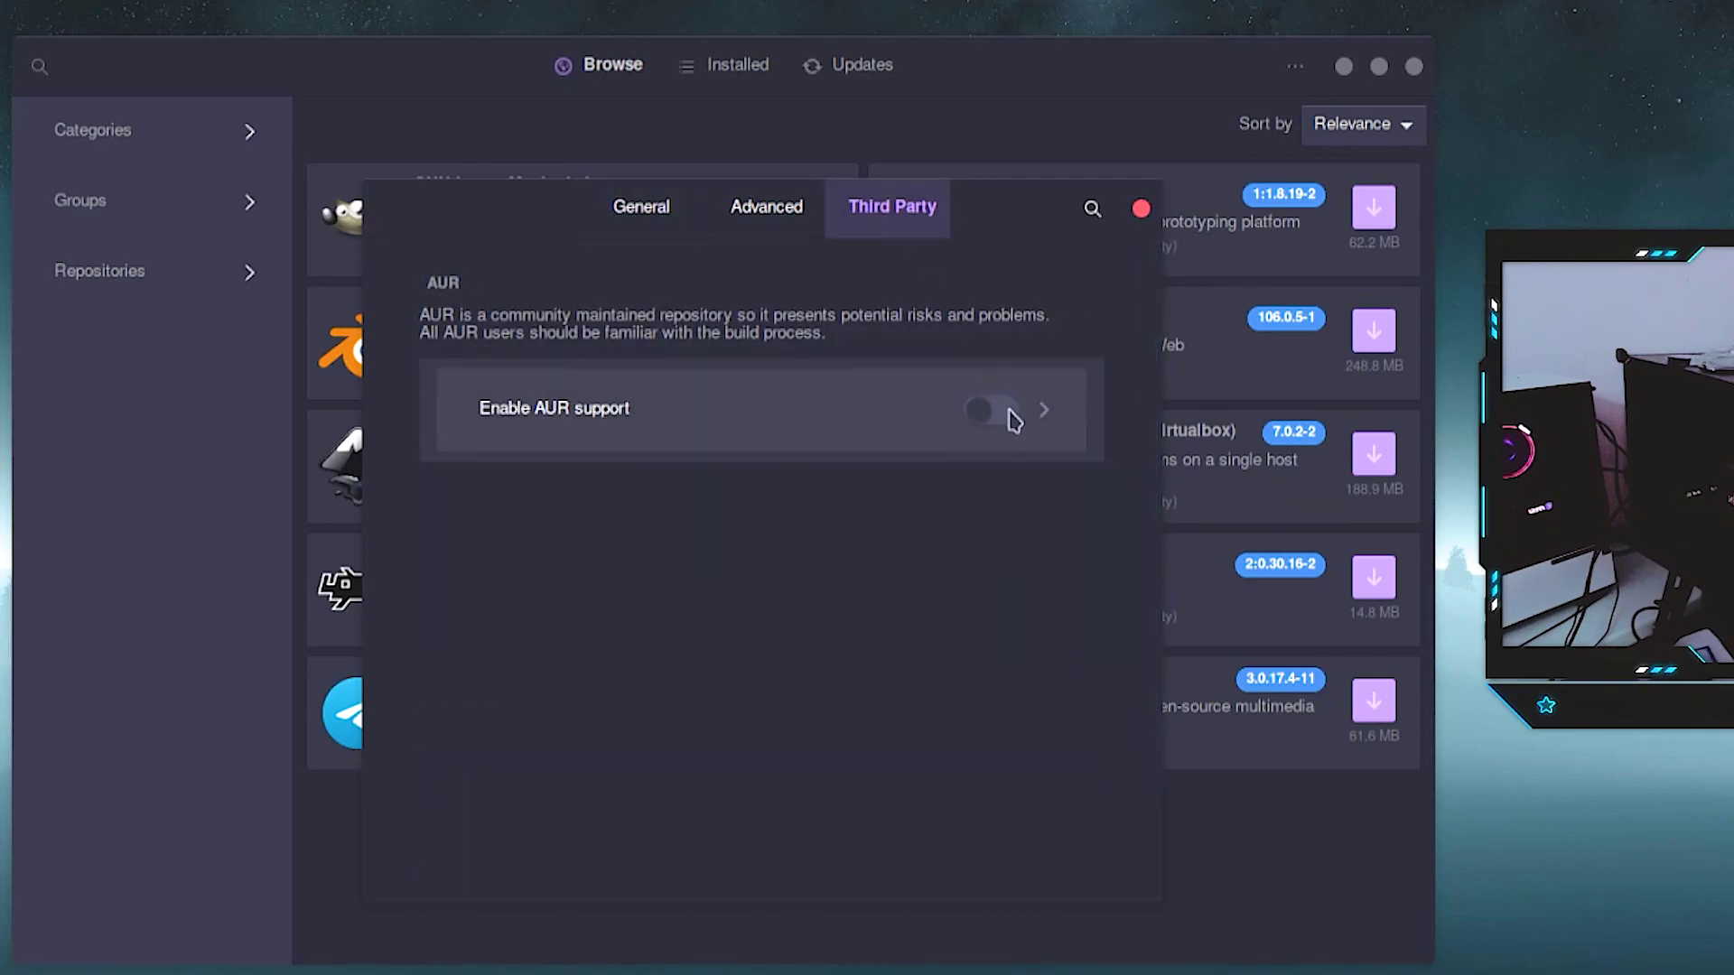
pyautogui.click(992, 411)
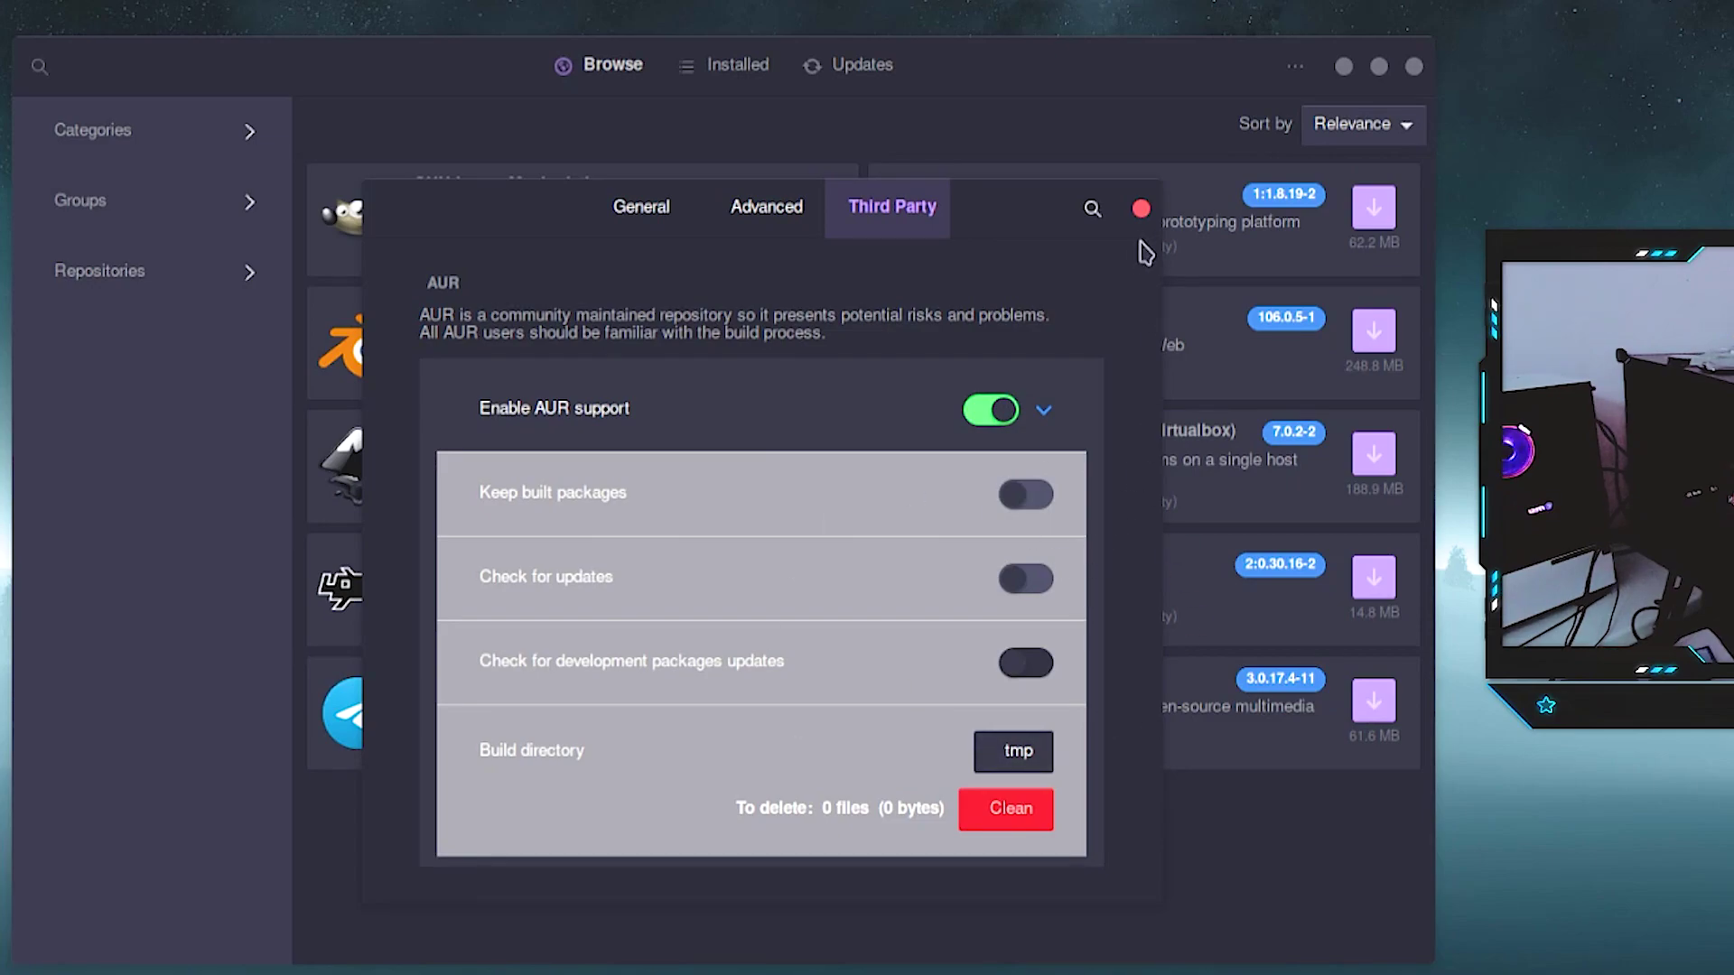
pyautogui.click(759, 217)
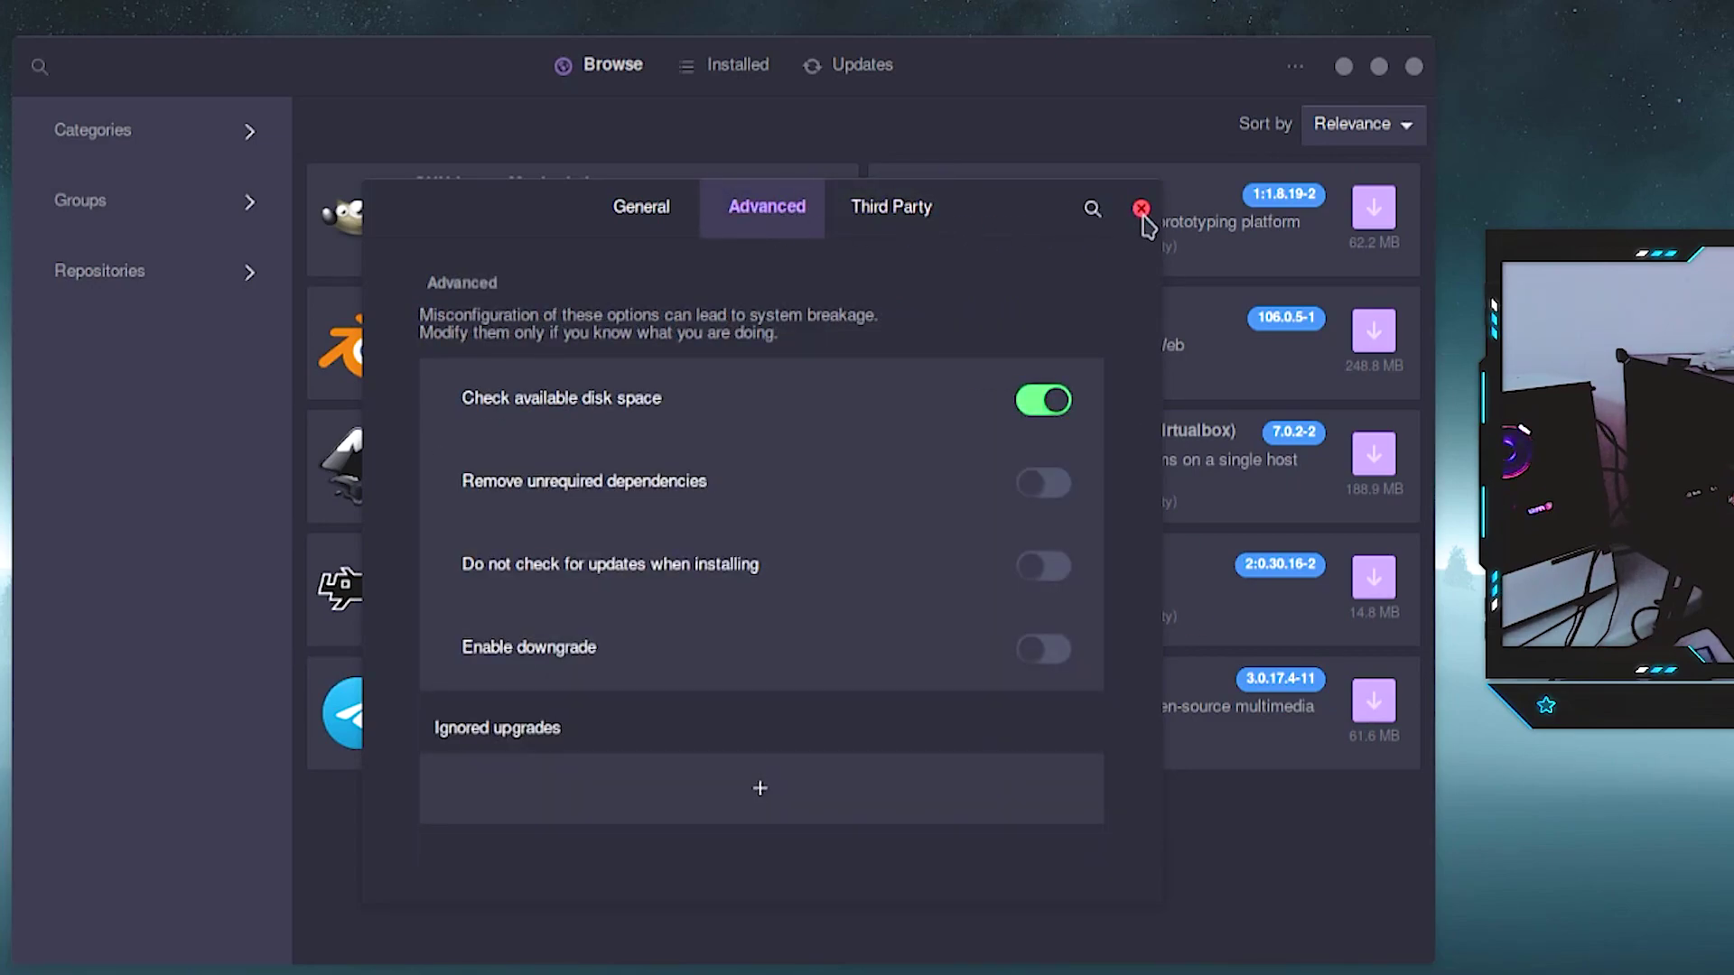
pyautogui.click(641, 206)
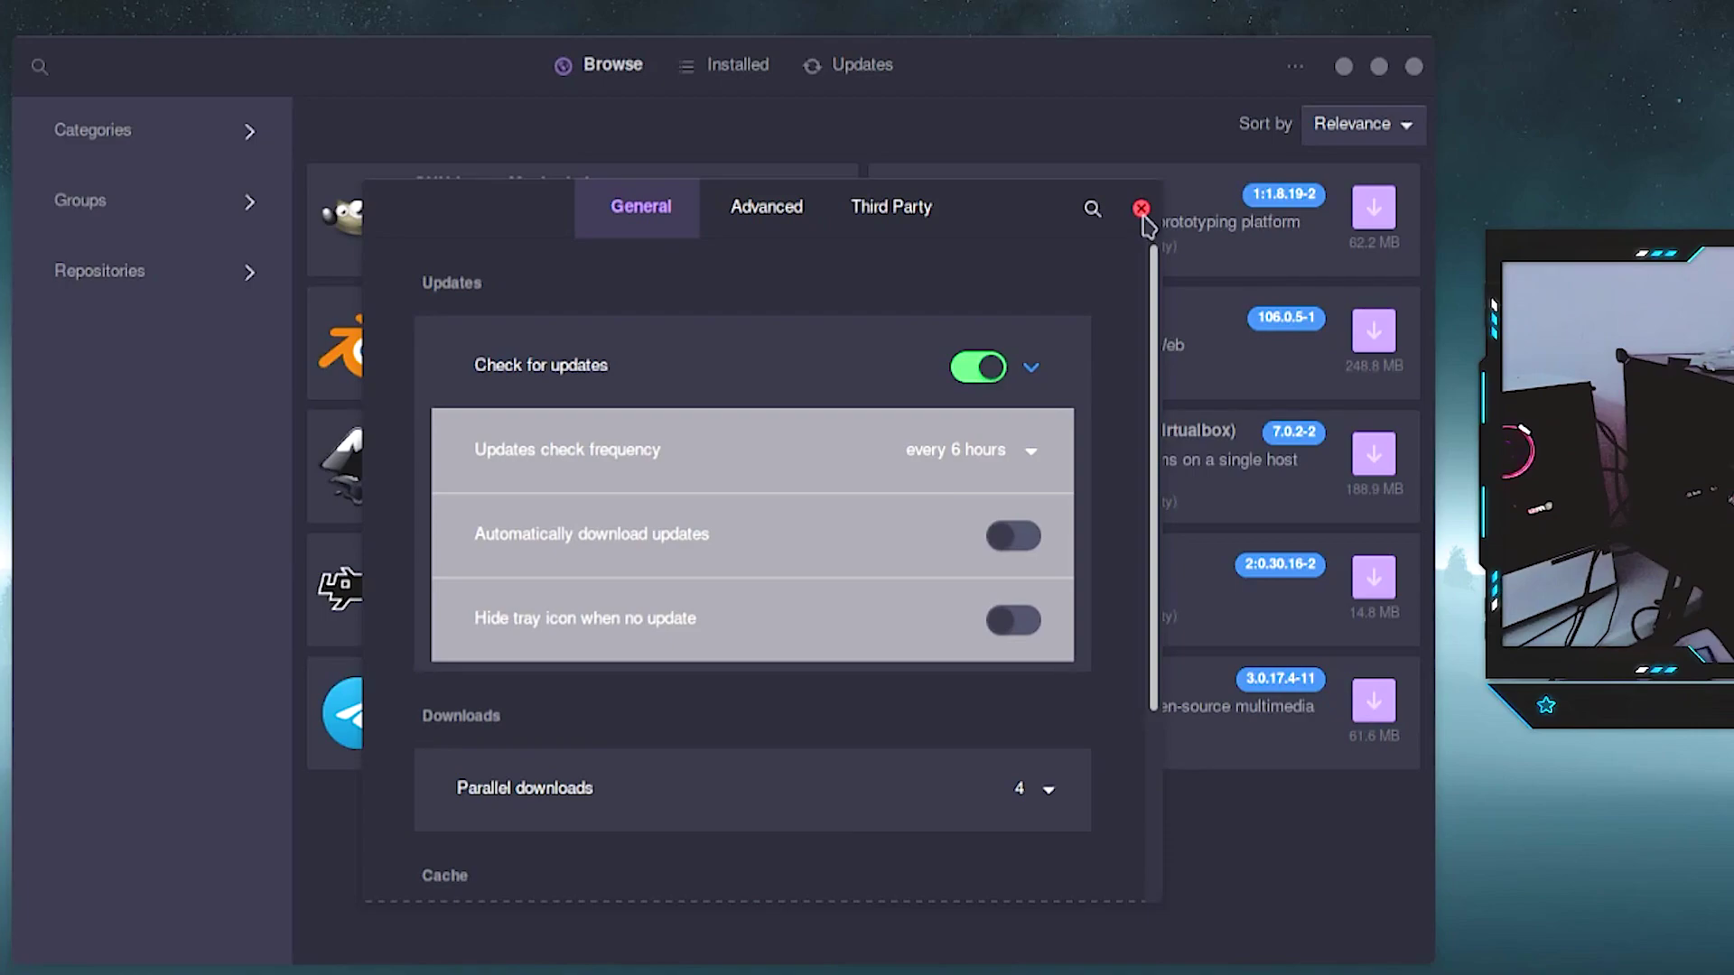
pyautogui.click(1141, 208)
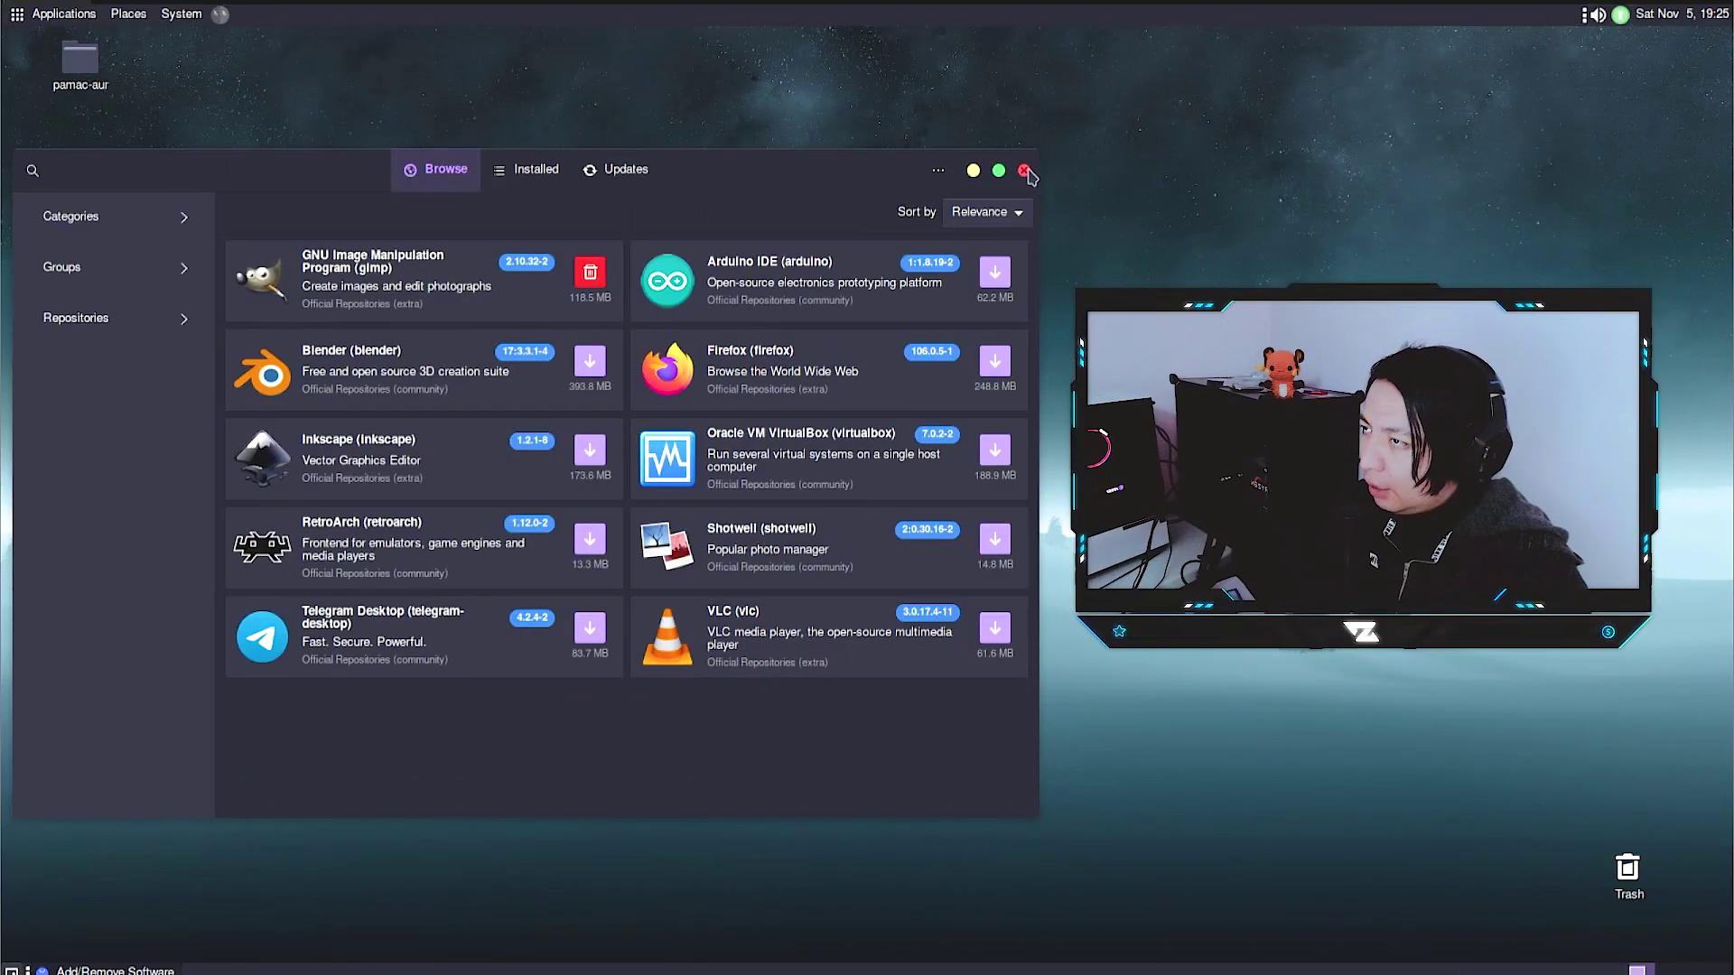
pyautogui.click(1024, 170)
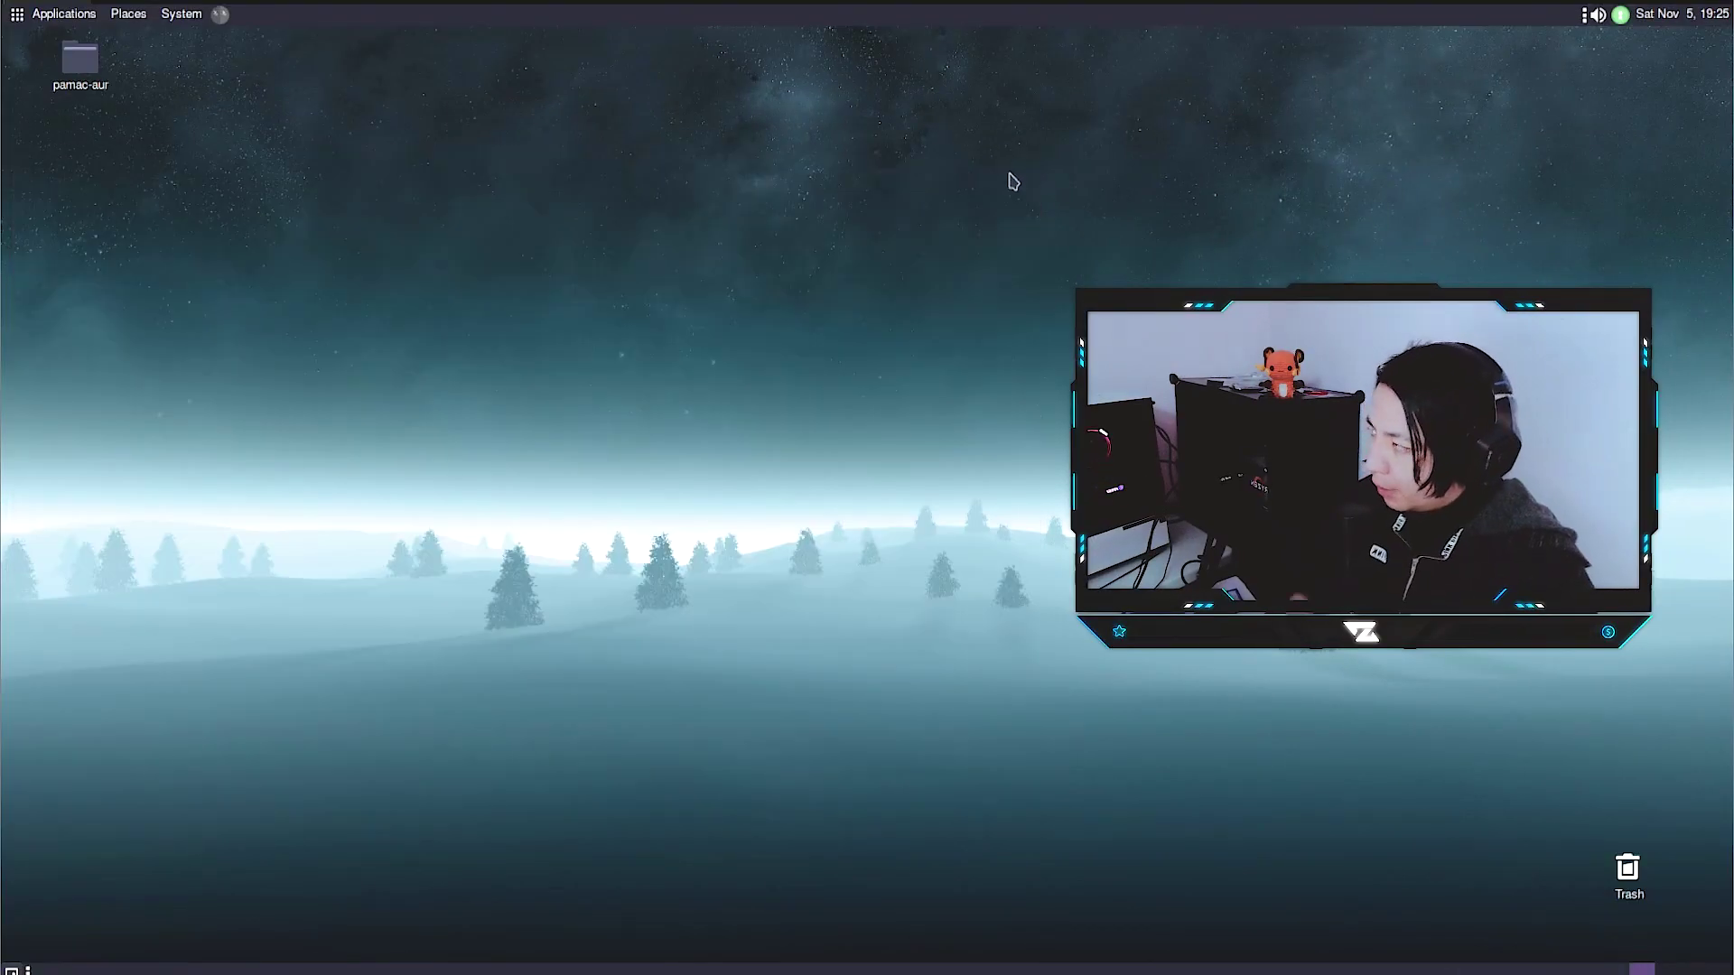
# Reopen Add/Remove Software and move its window clear of the webcam area
pyautogui.click(186, 18)
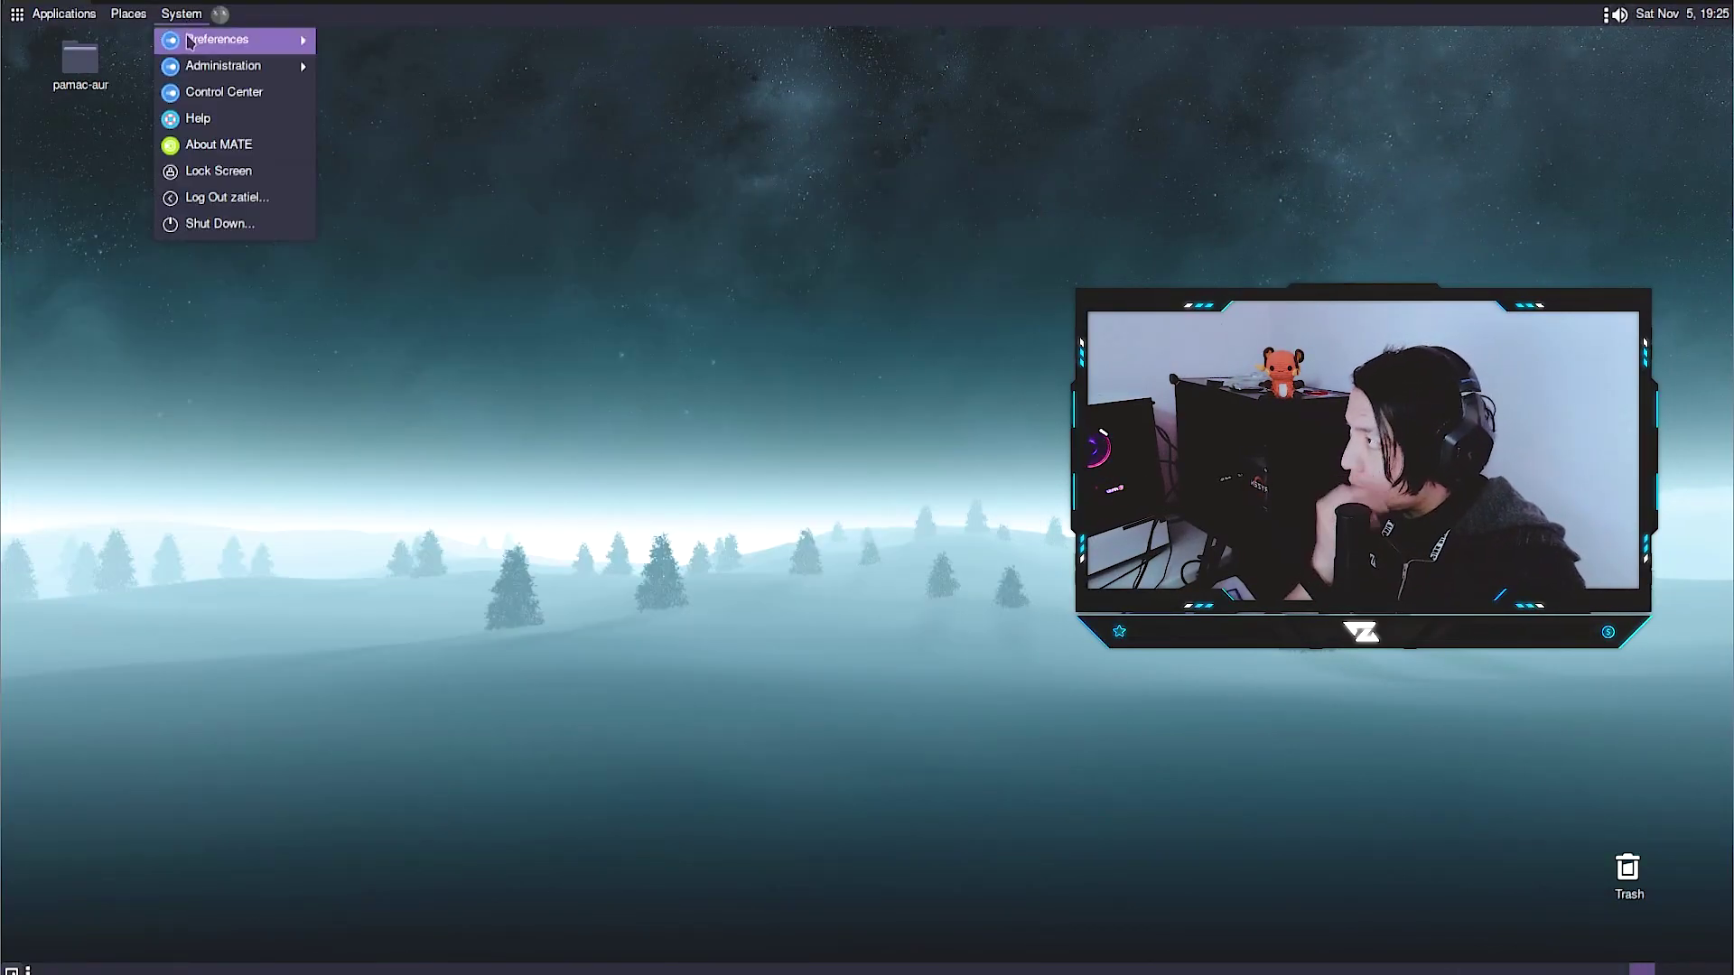
pyautogui.moveTo(189, 43)
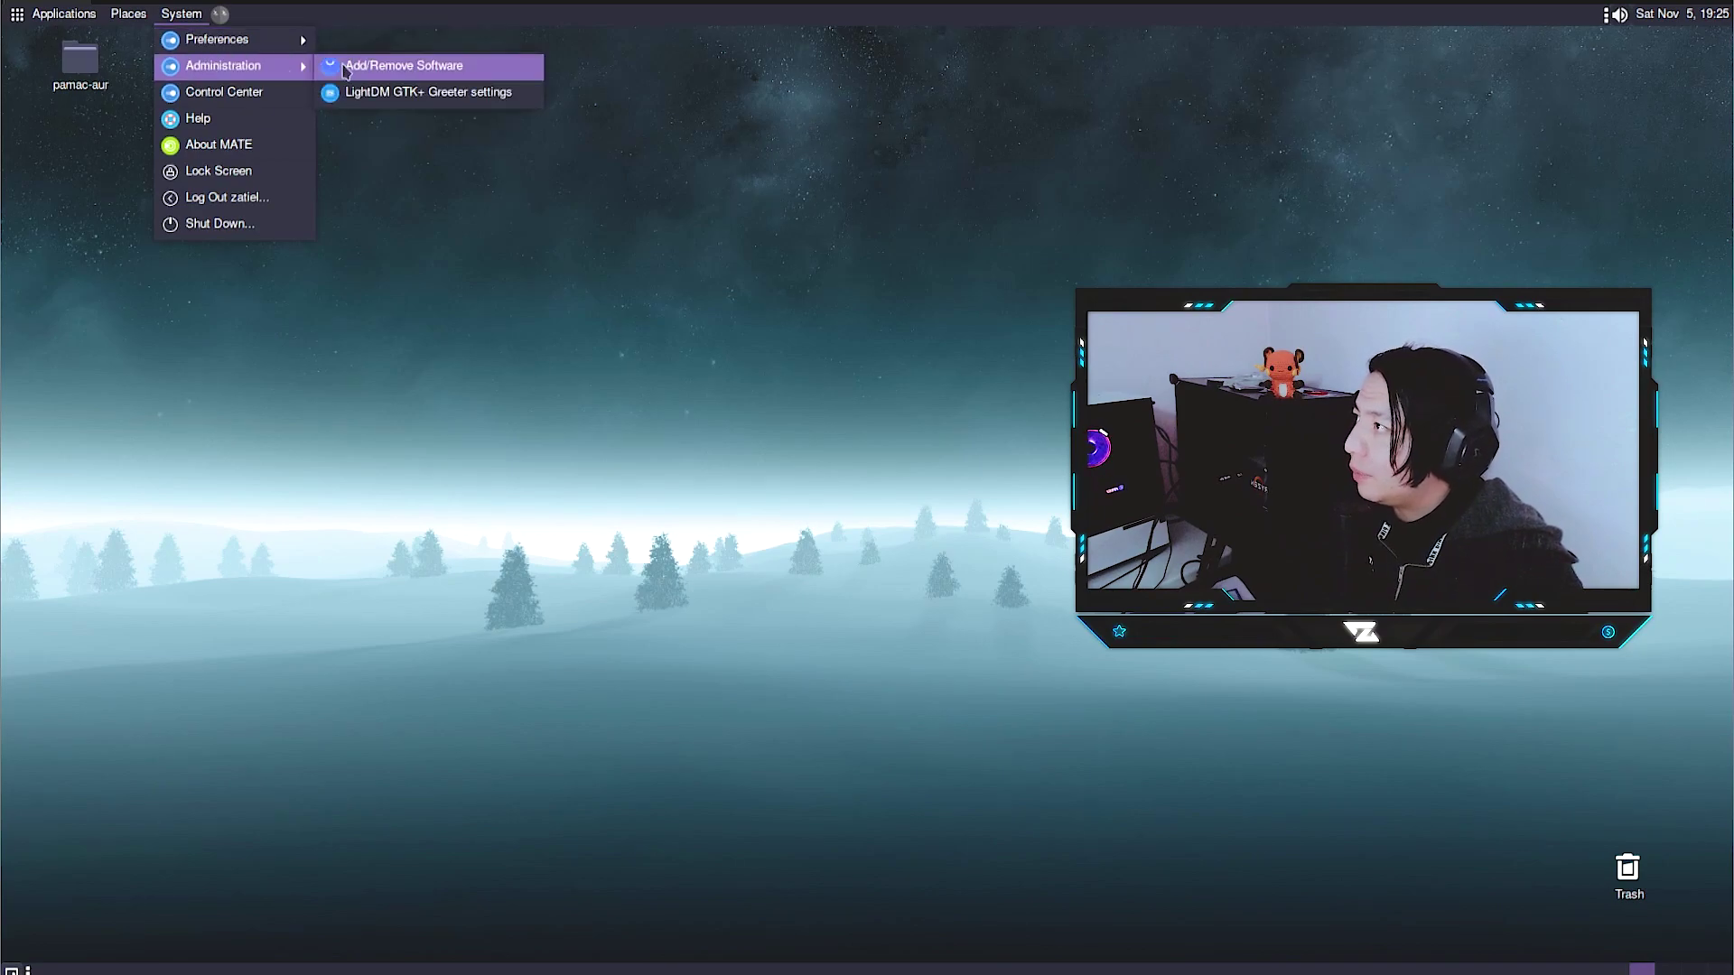
pyautogui.click(347, 65)
pyautogui.moveTo(697, 178); pyautogui.dragTo(374, 192)
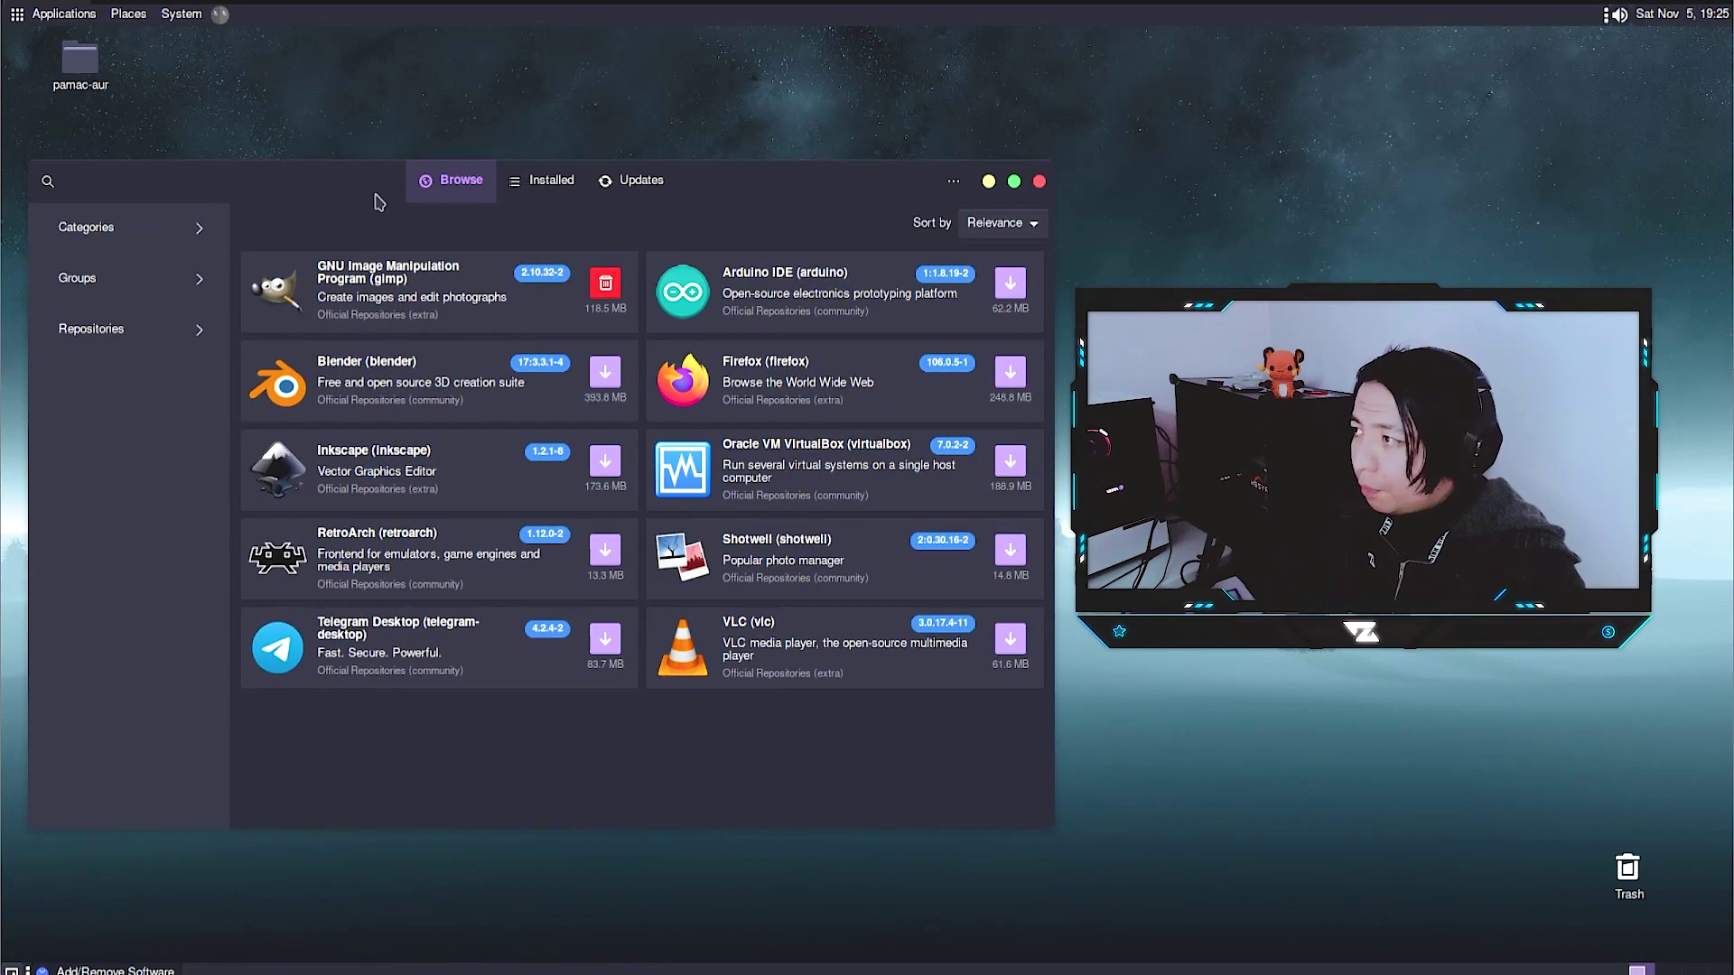
# Open the package search, choose all sources, search for google, and browse the results
pyautogui.click(54, 182)
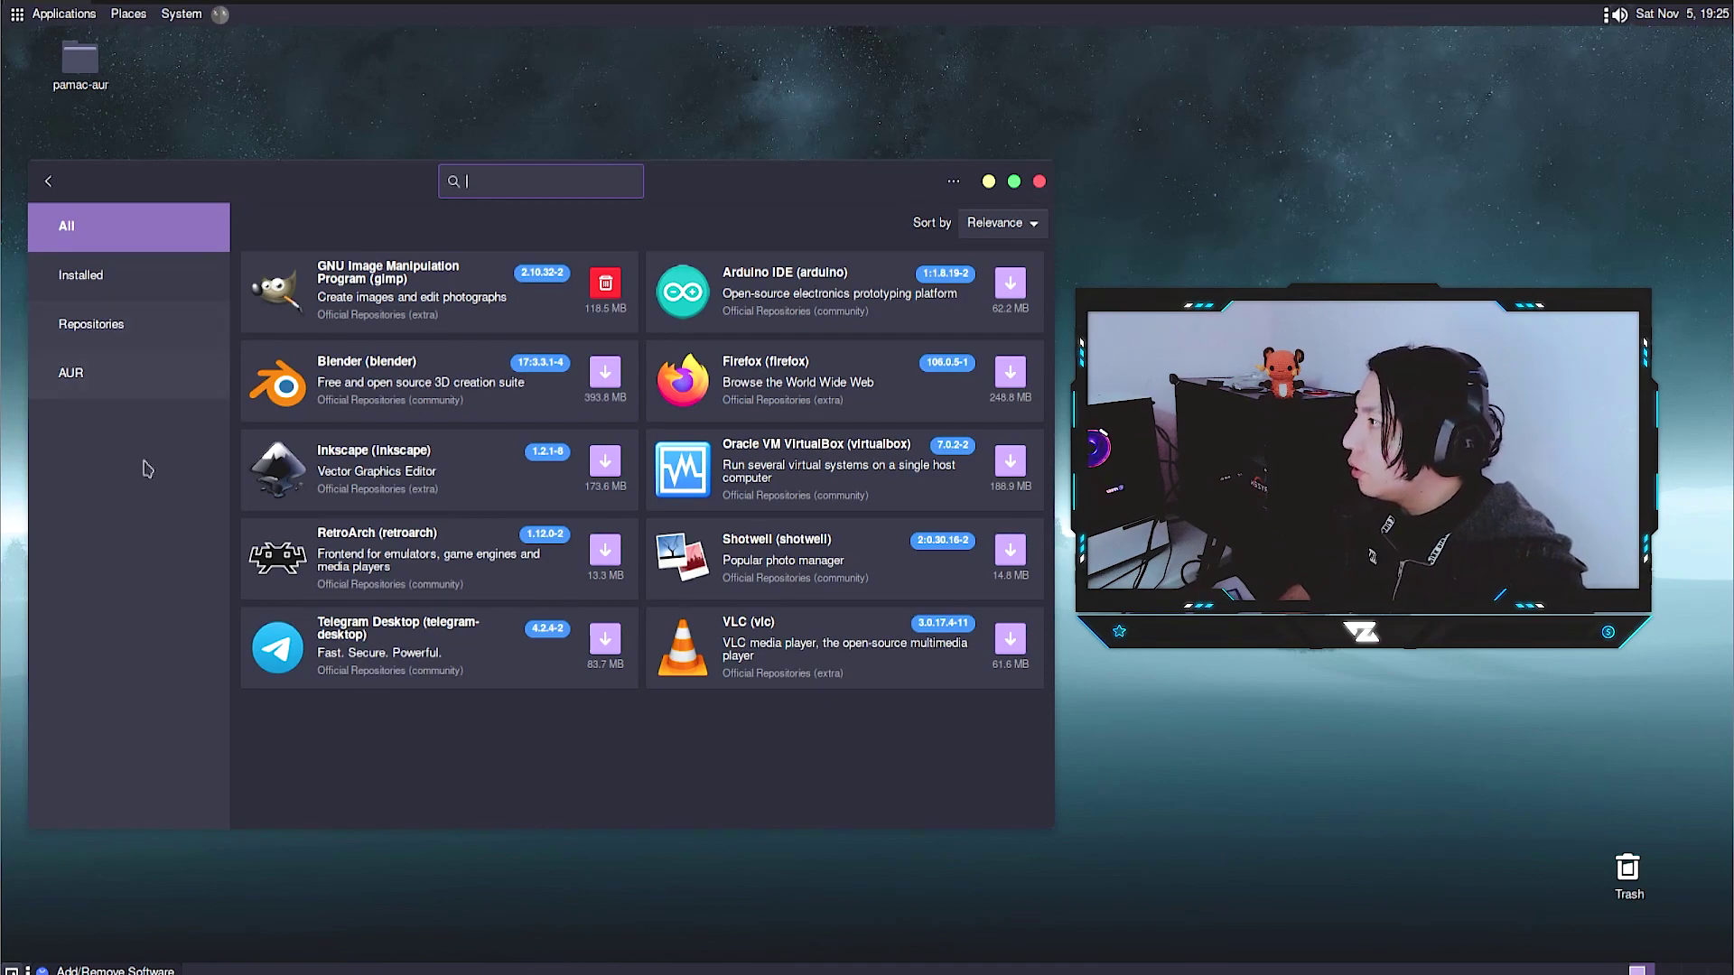
pyautogui.click(92, 392)
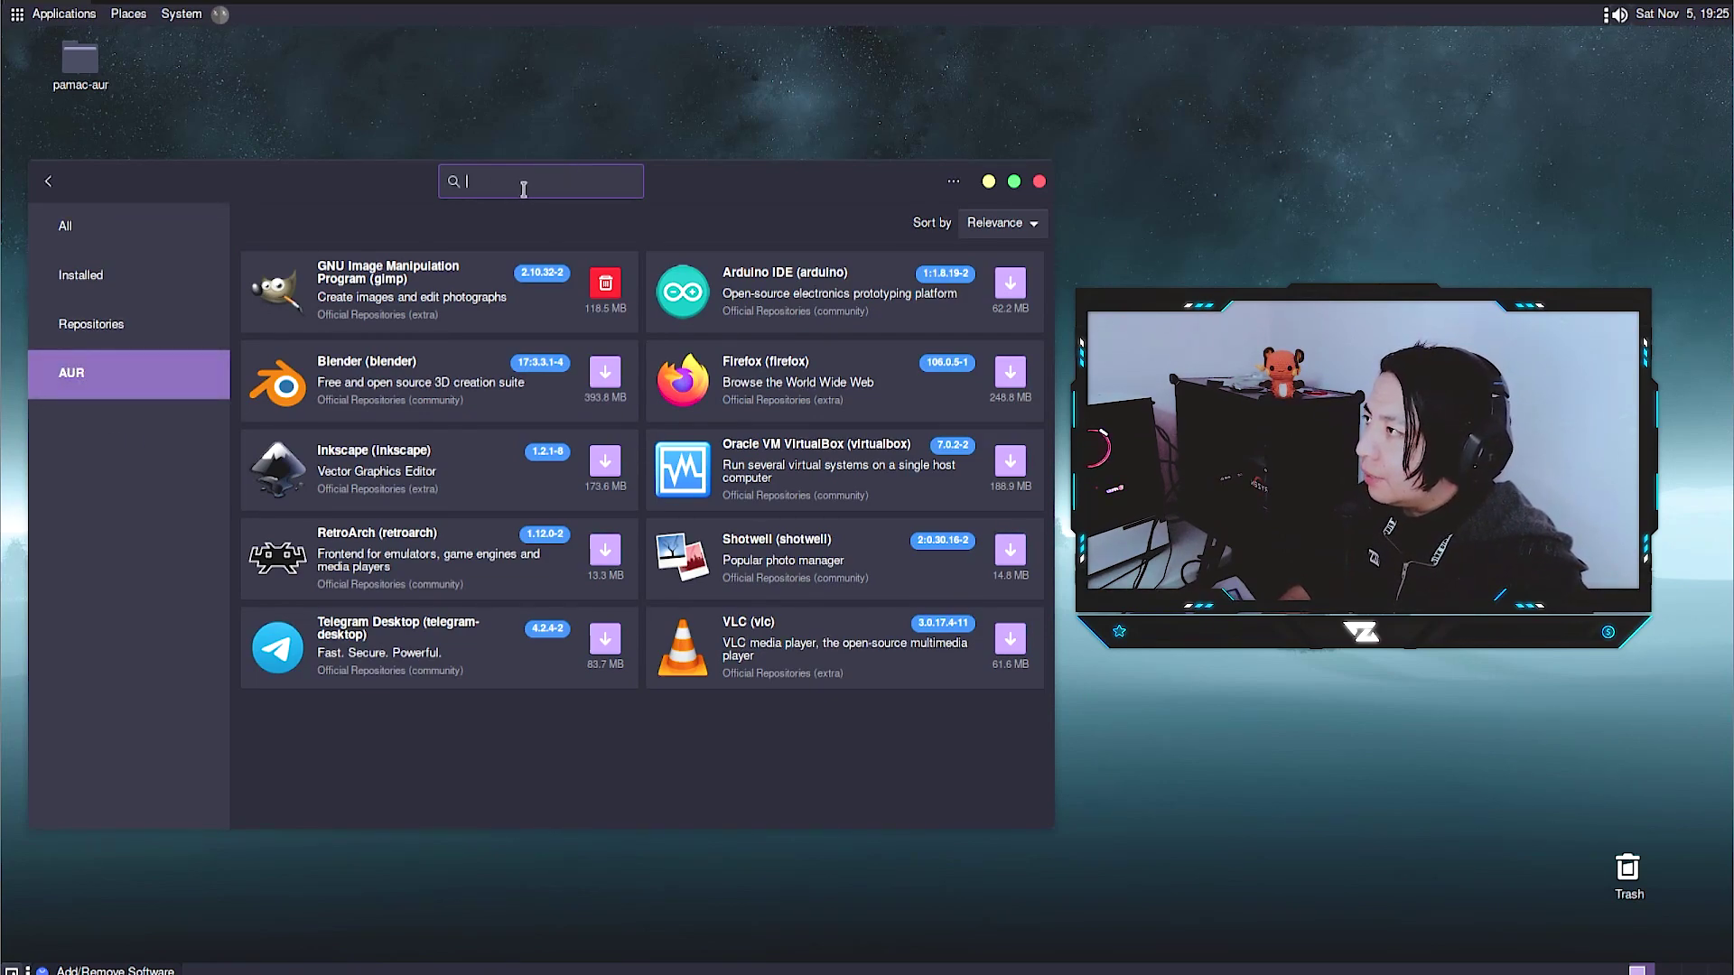
pyautogui.click(86, 230)
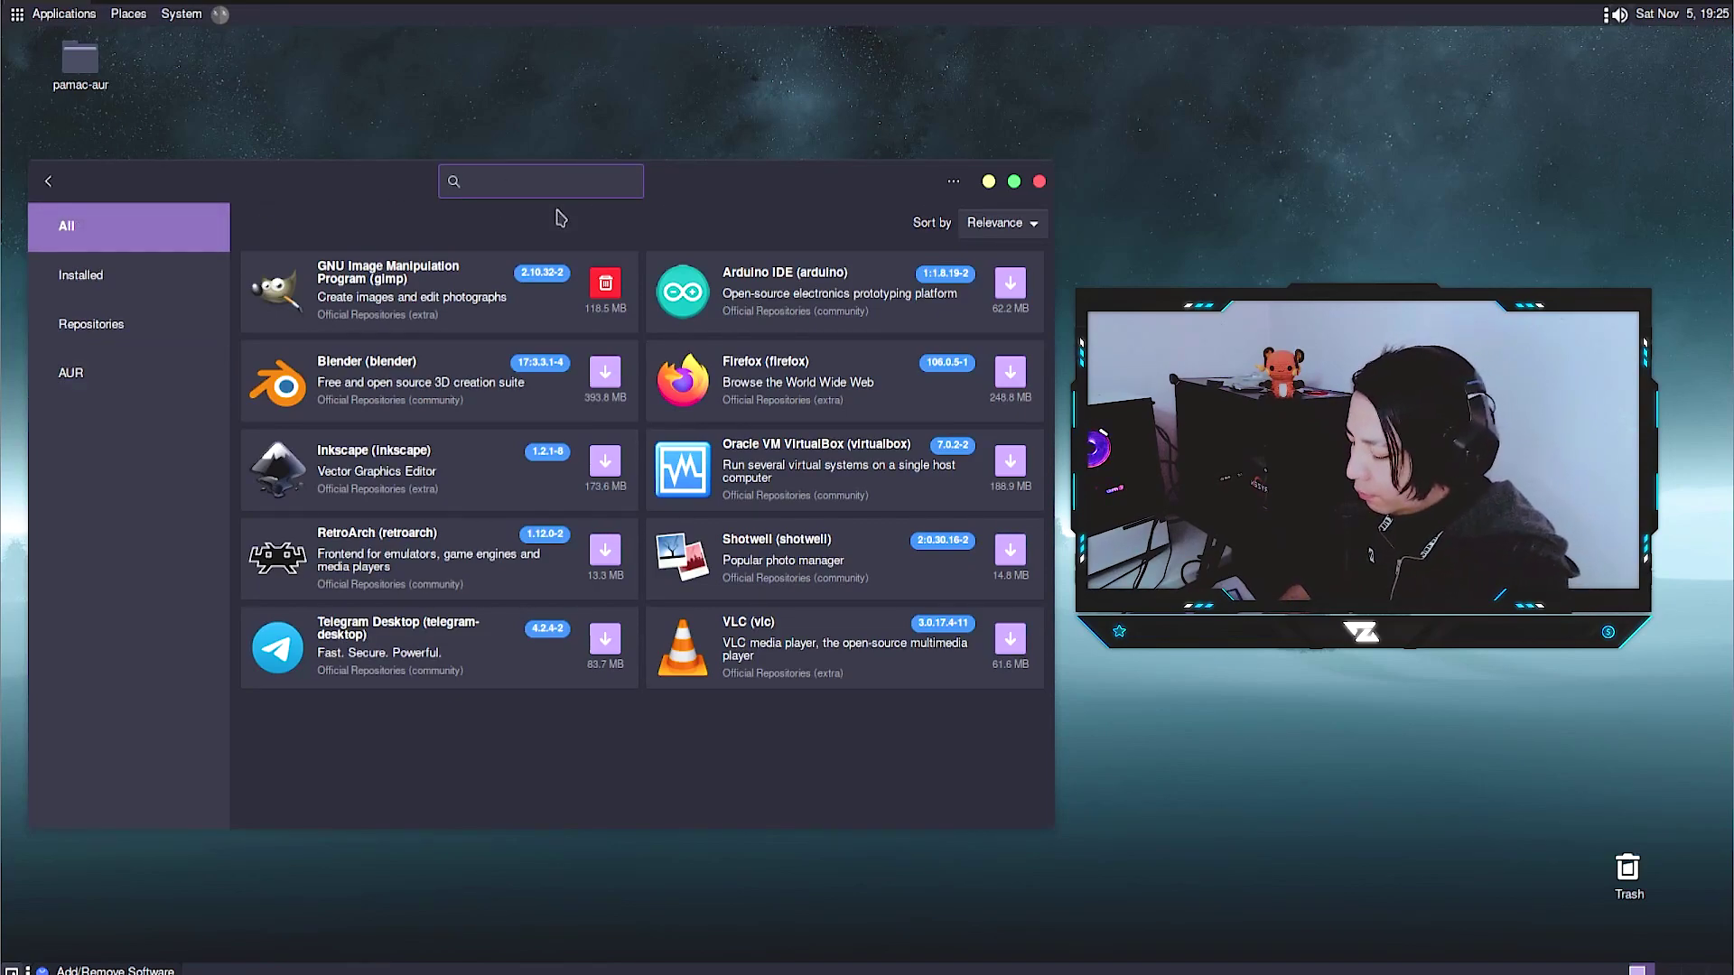
pyautogui.write('gl')
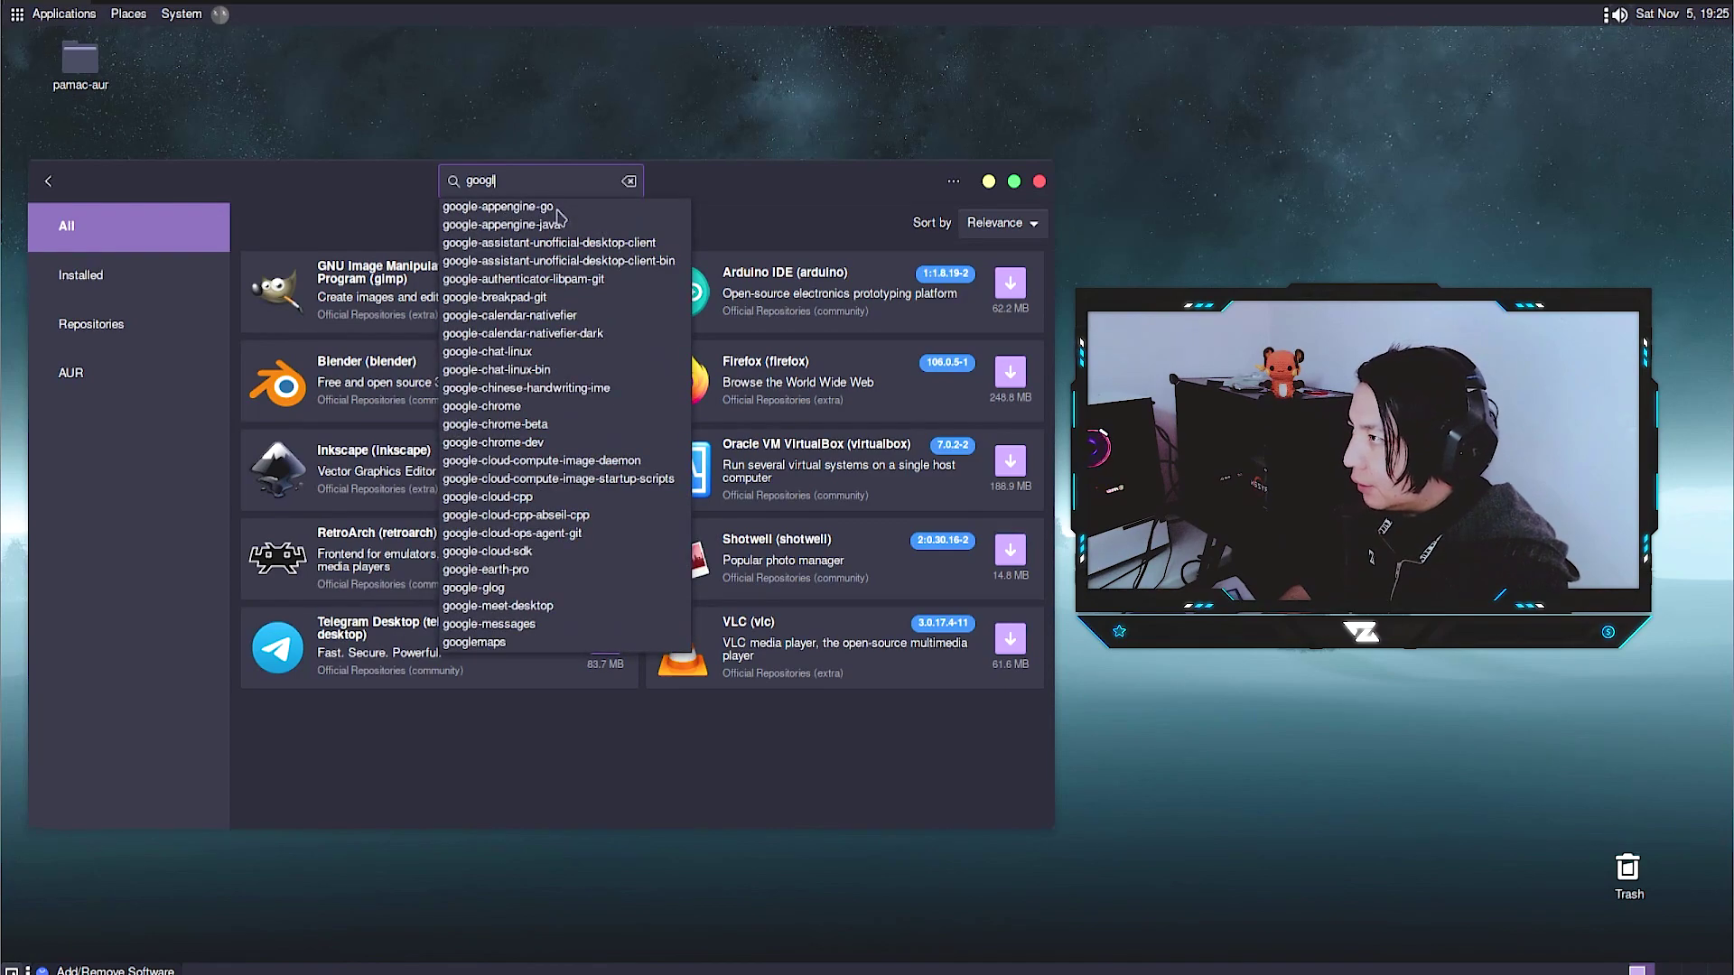
pyautogui.write('e')
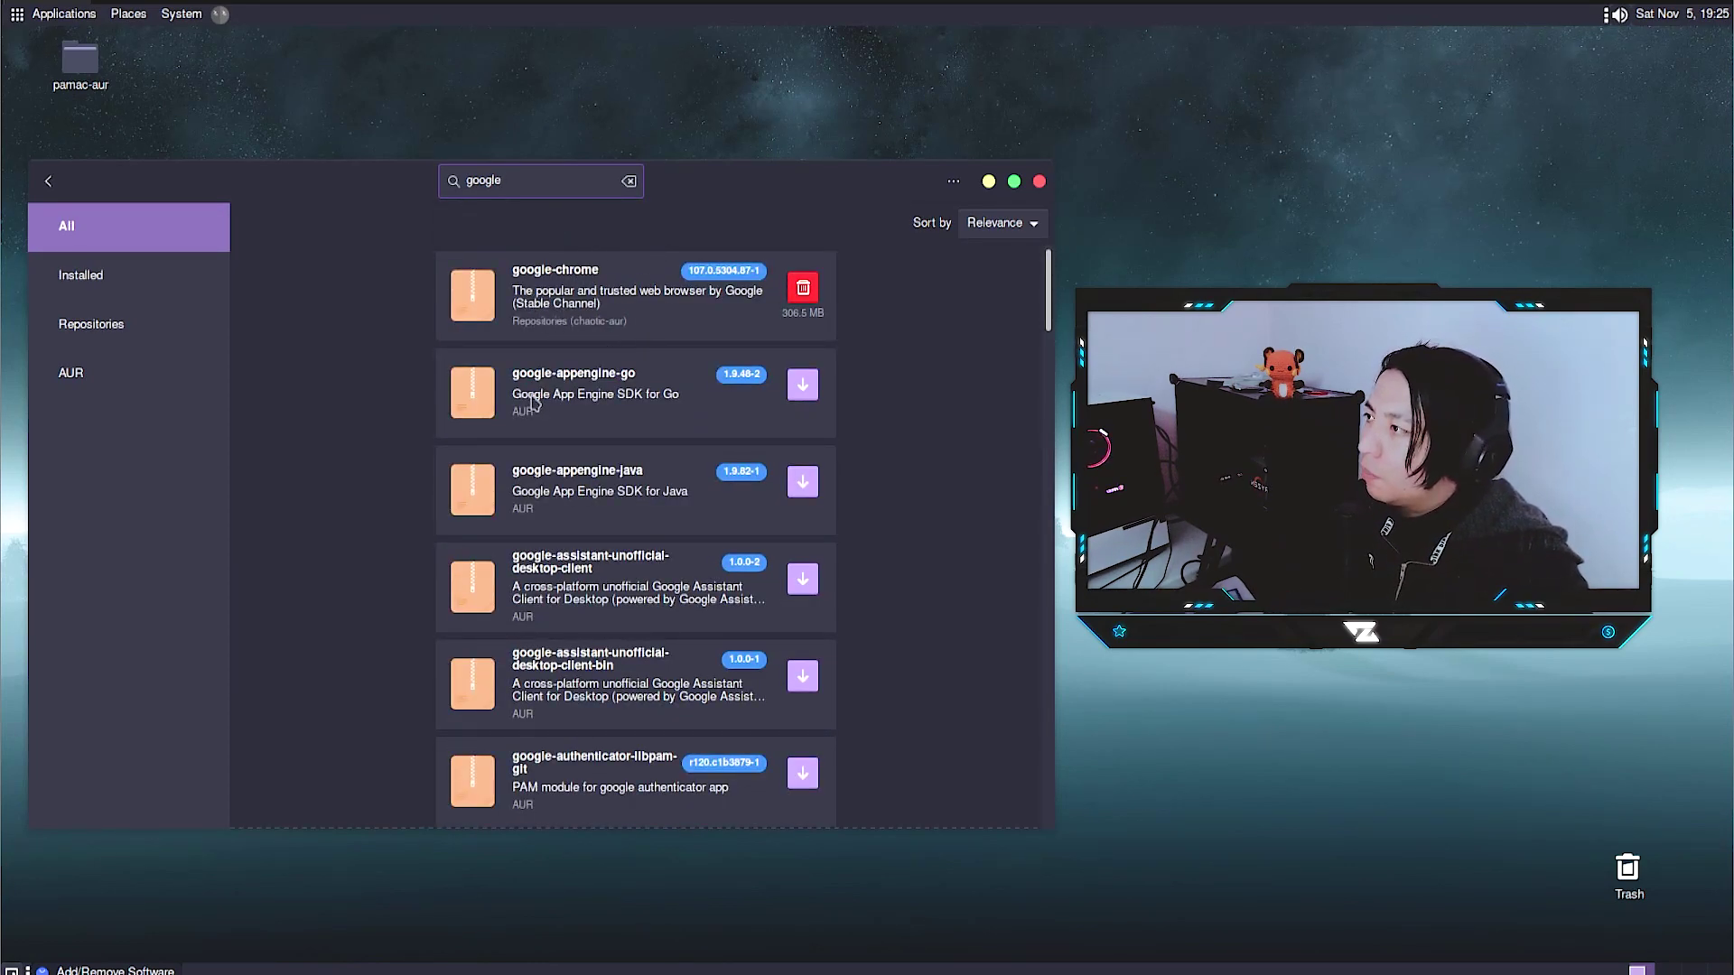
pyautogui.scroll(-12, 637, 496)
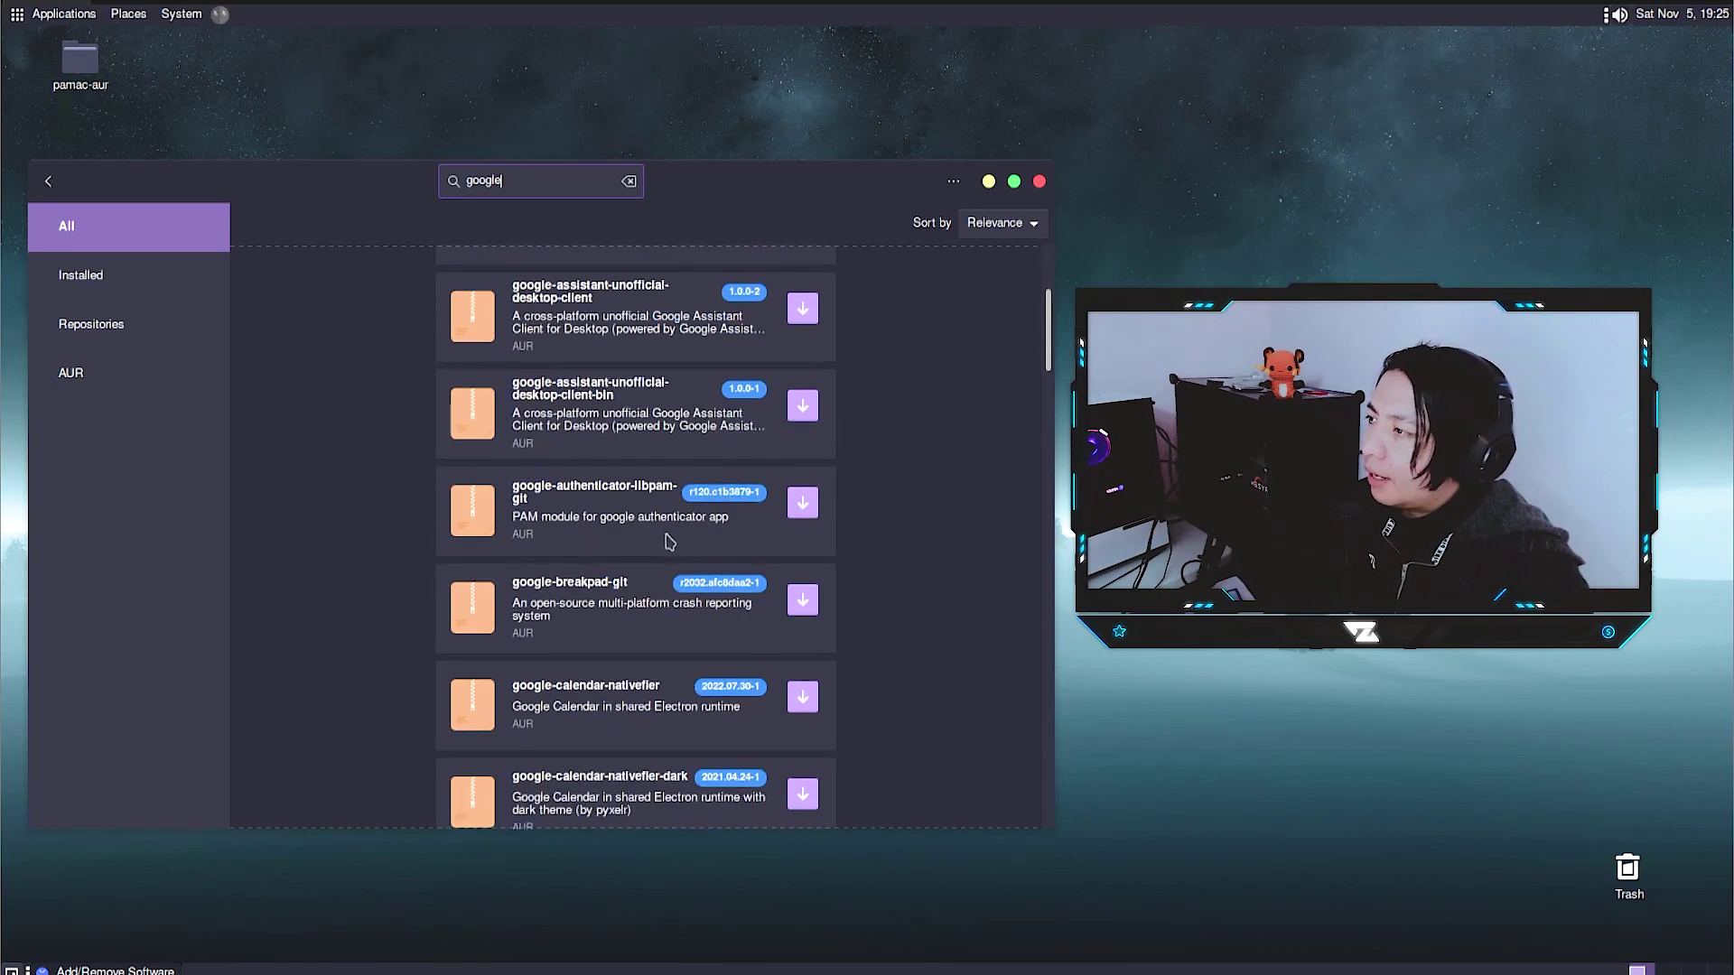
pyautogui.scroll(-3, 669, 542)
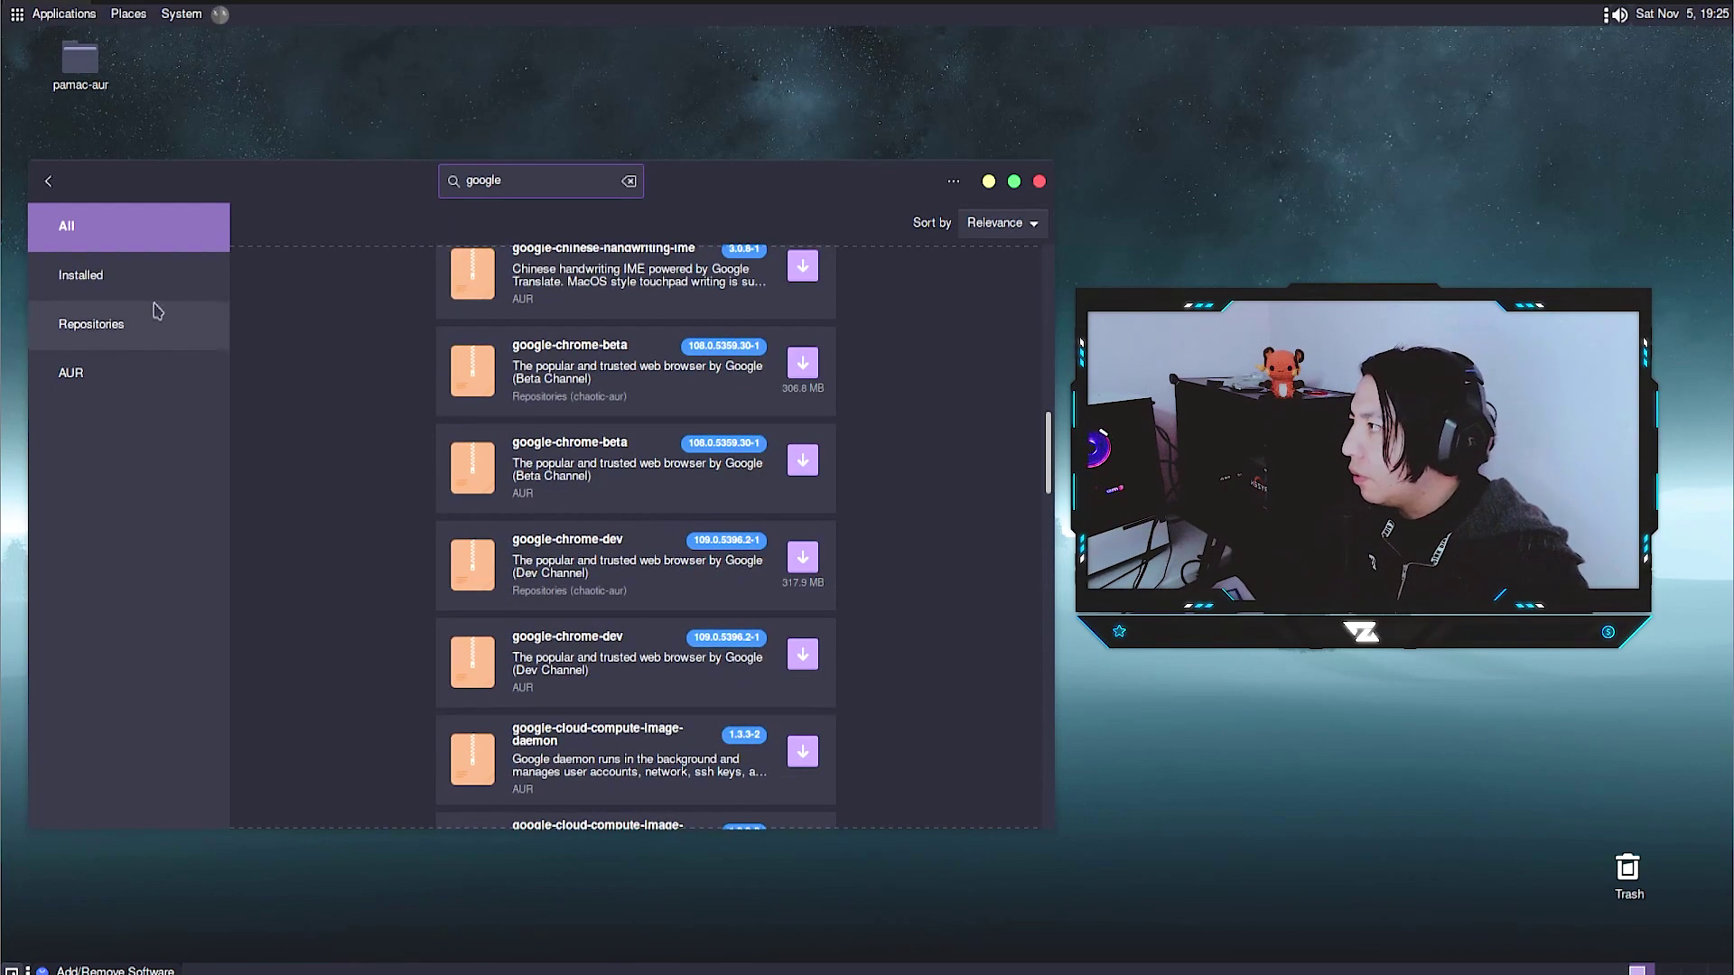
# Filter the google results by installed packages, repositories, and AUR in turn
pyautogui.click(127, 276)
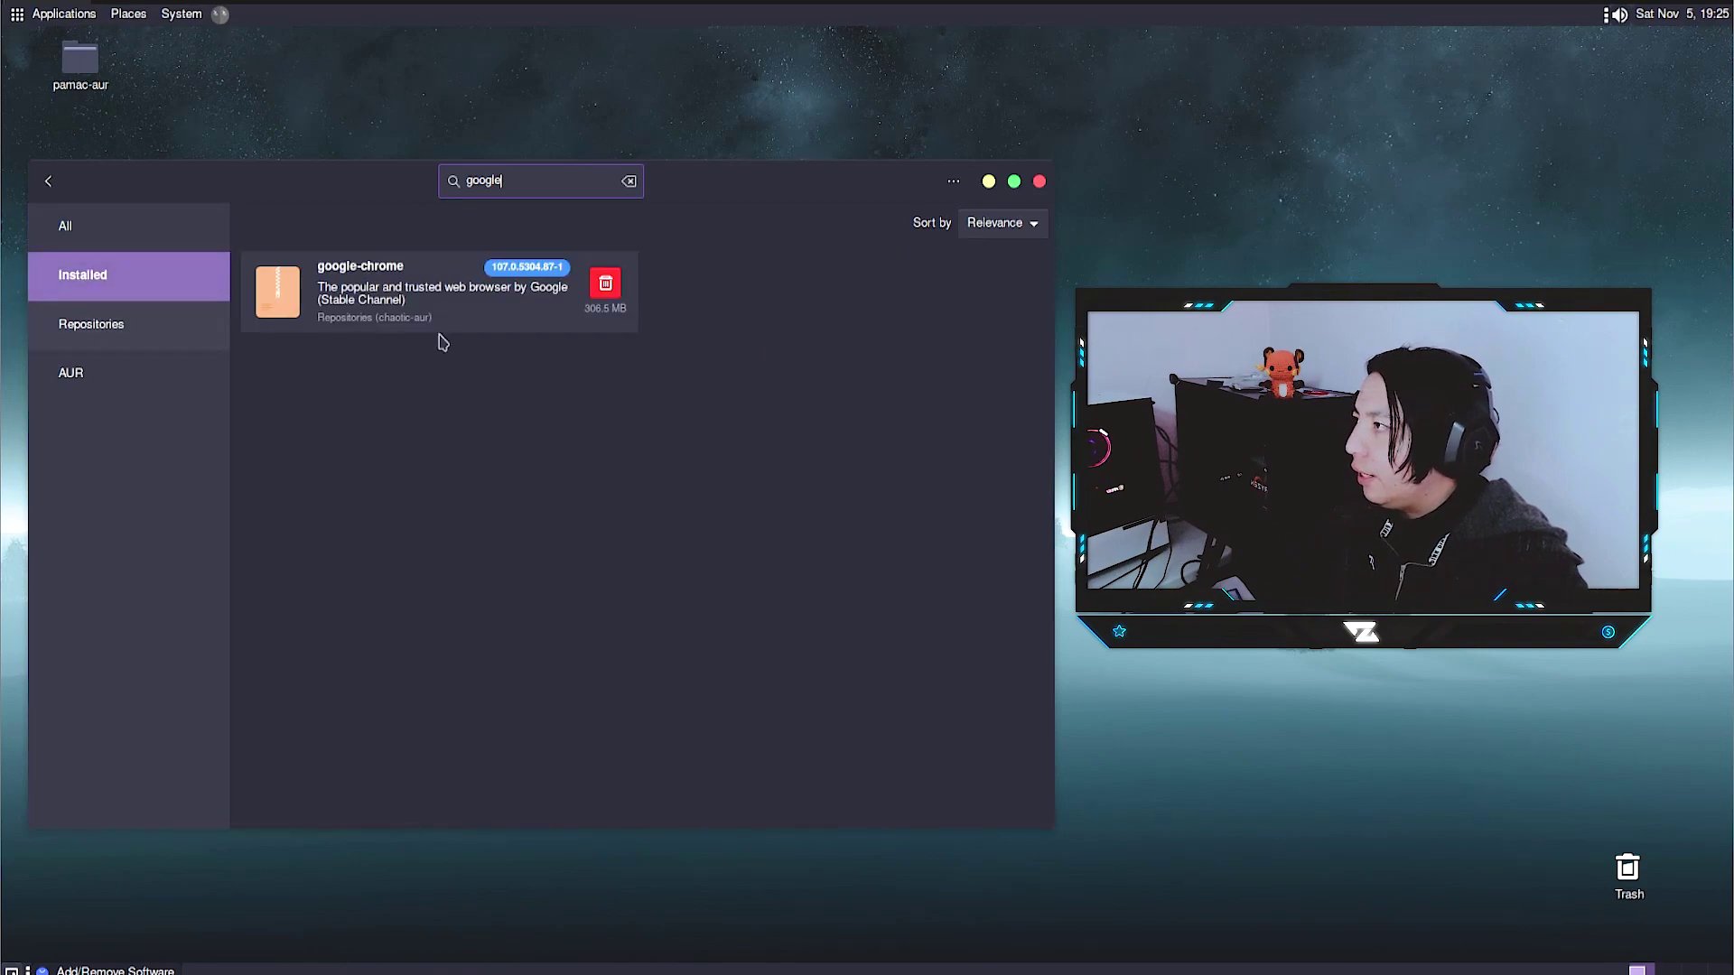
pyautogui.click(152, 323)
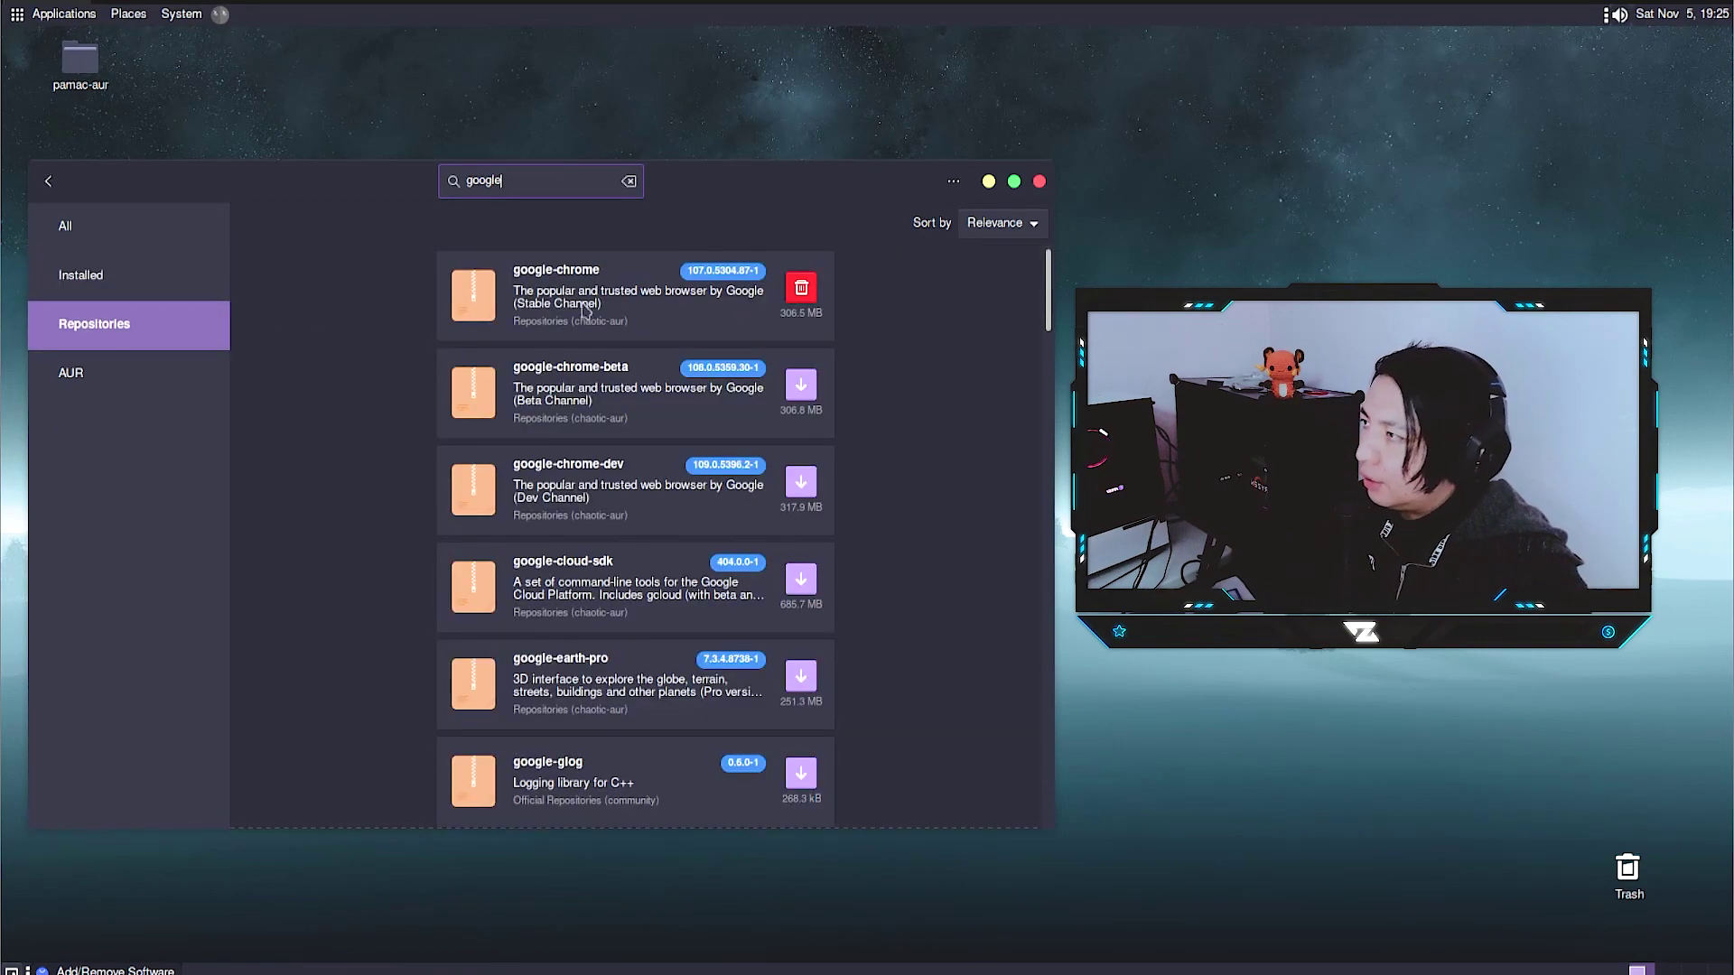
pyautogui.click(128, 373)
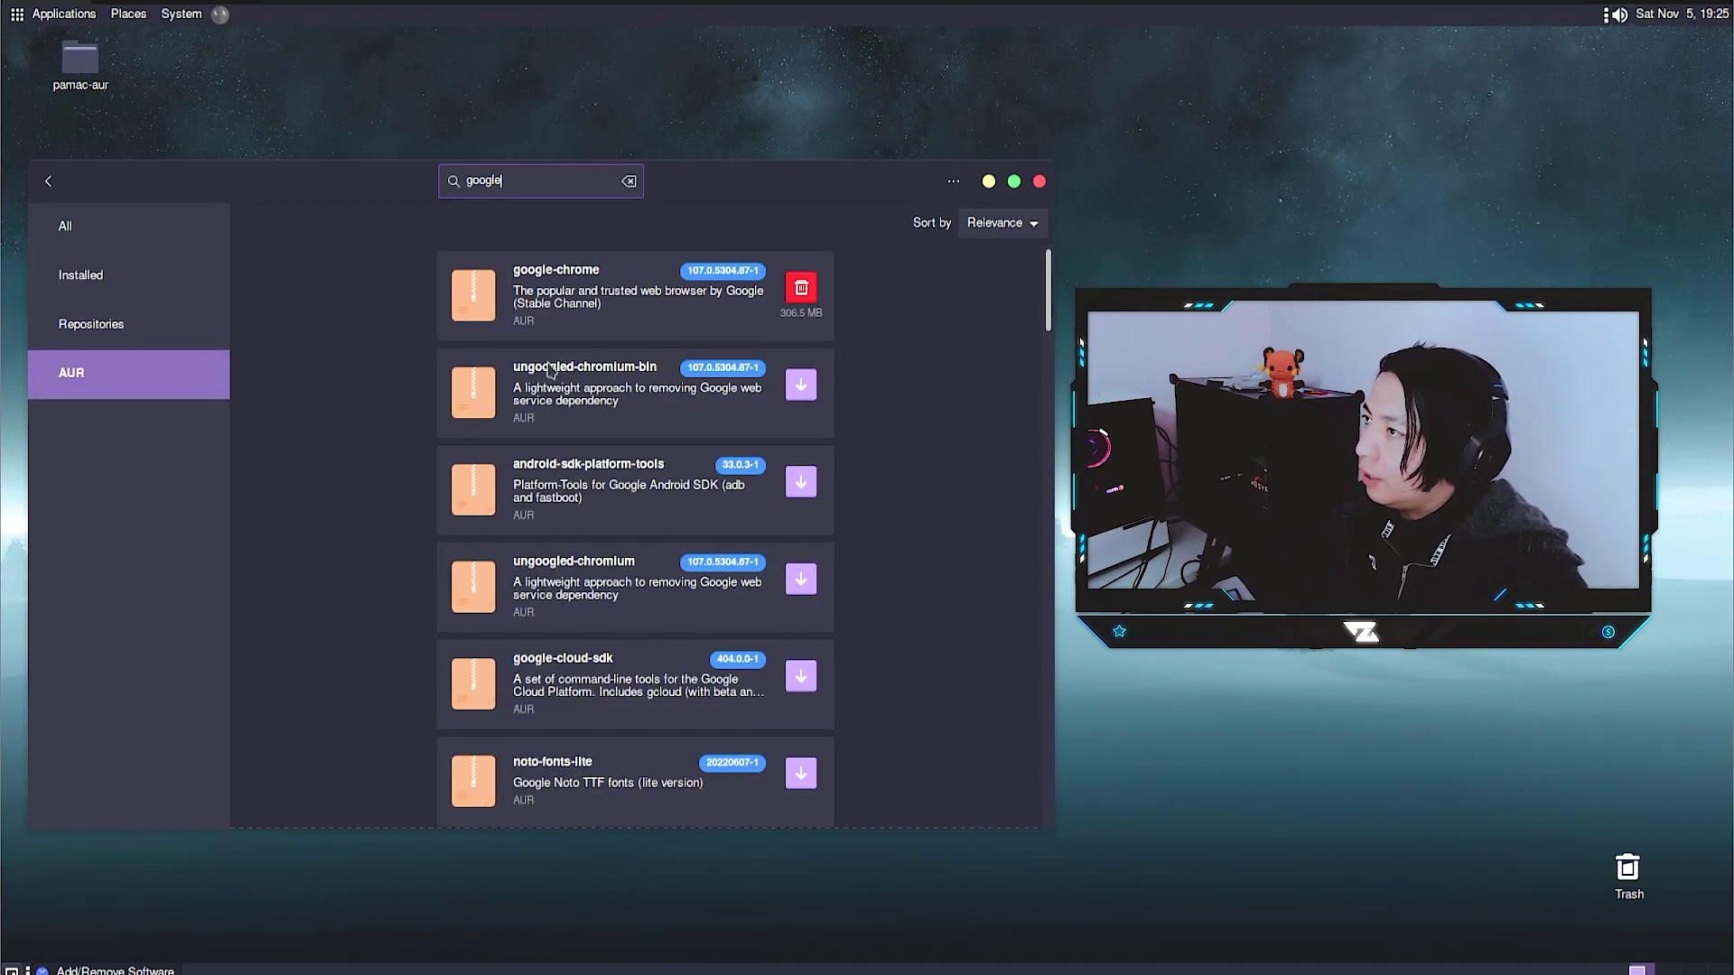
# Check which sorting options are available for the AUR results and keep the current sort order
pyautogui.moveTo(1051, 301); pyautogui.dragTo(1098, 273)
pyautogui.click(1001, 223)
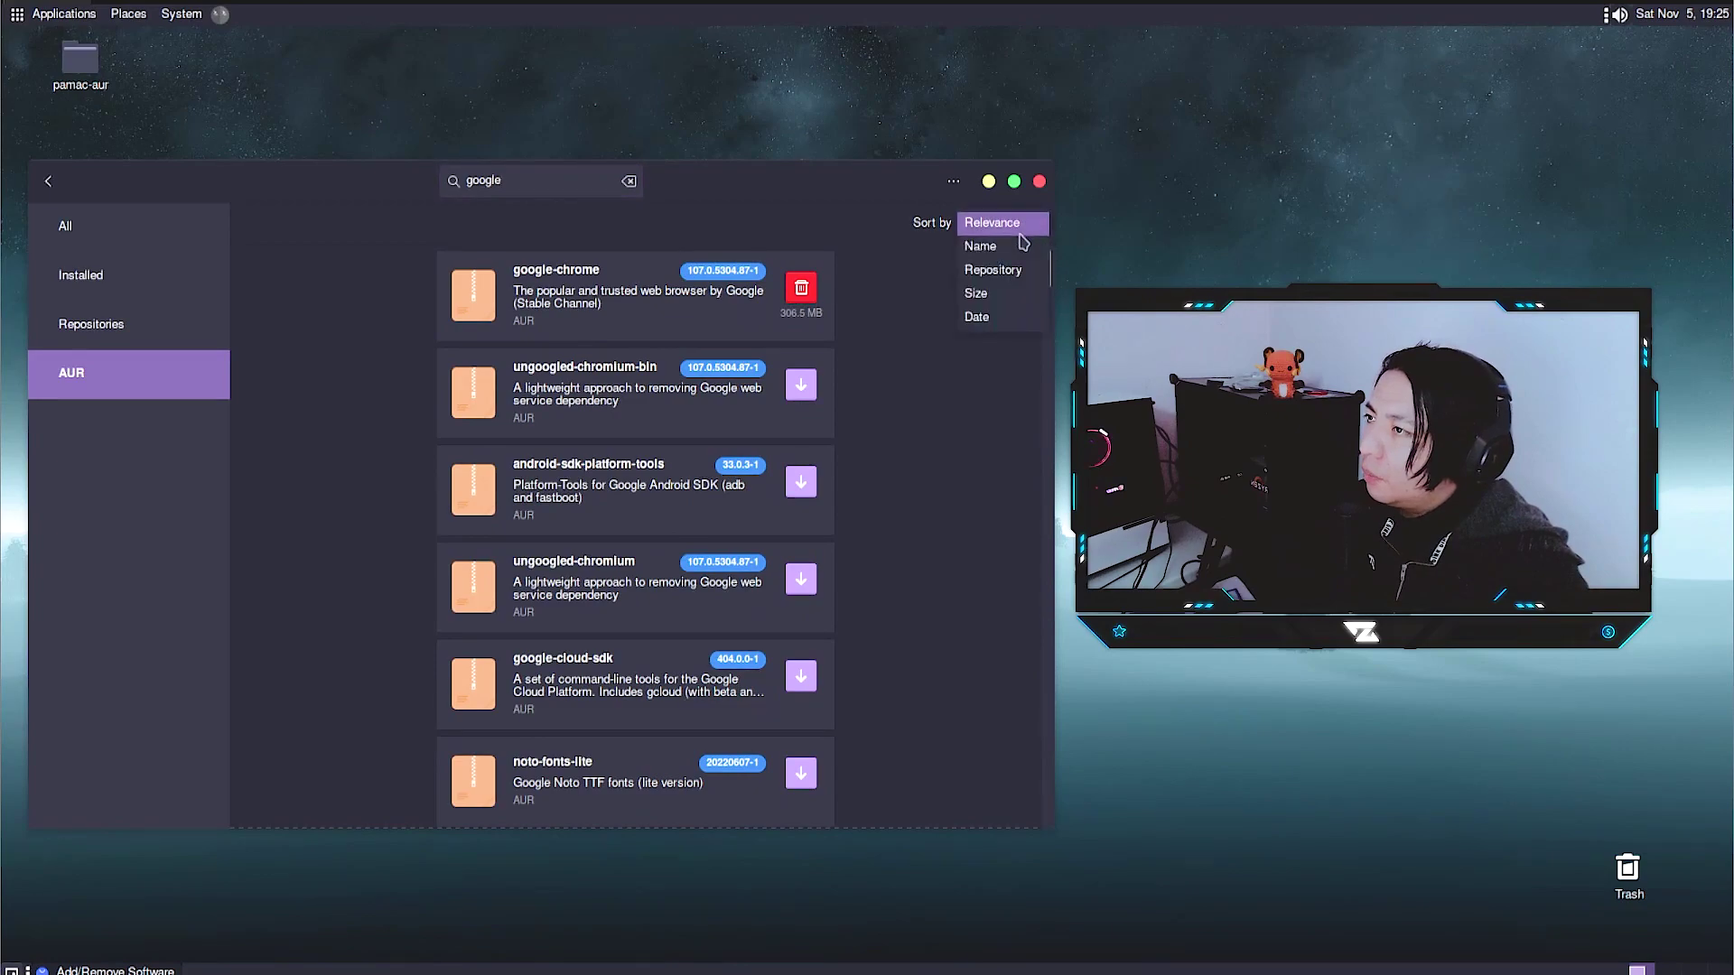
pyautogui.click(1001, 468)
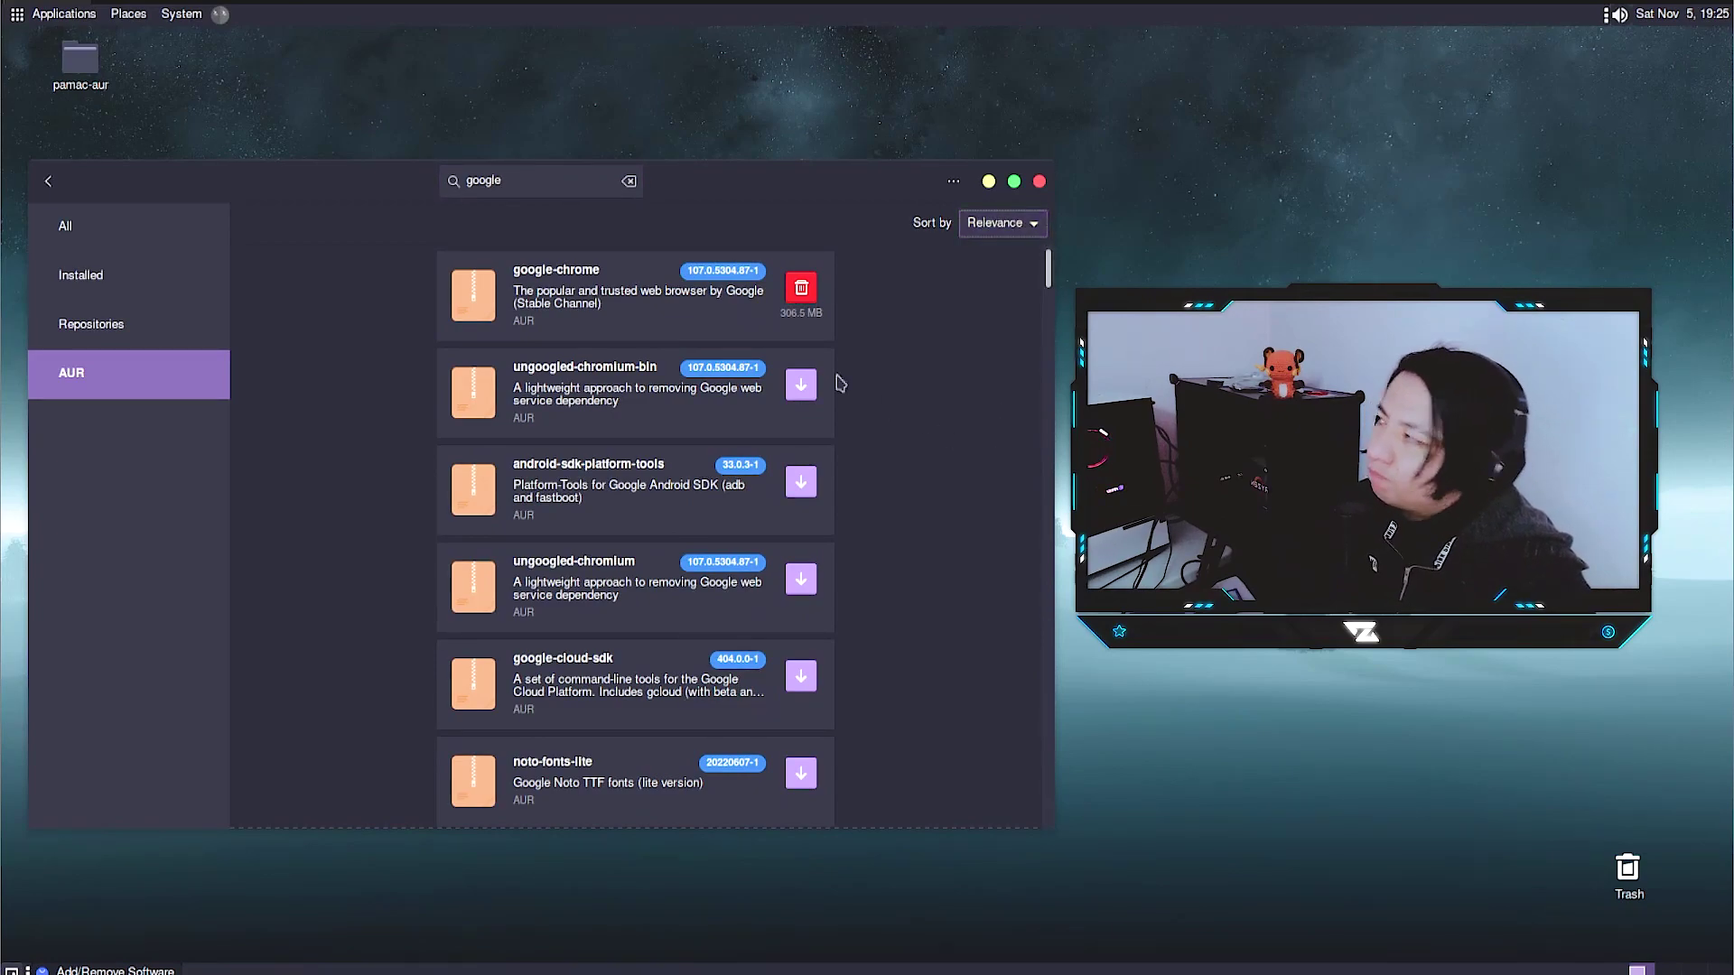
# Show the google results from all sources again, then leave the search
pyautogui.click(127, 284)
pyautogui.click(128, 245)
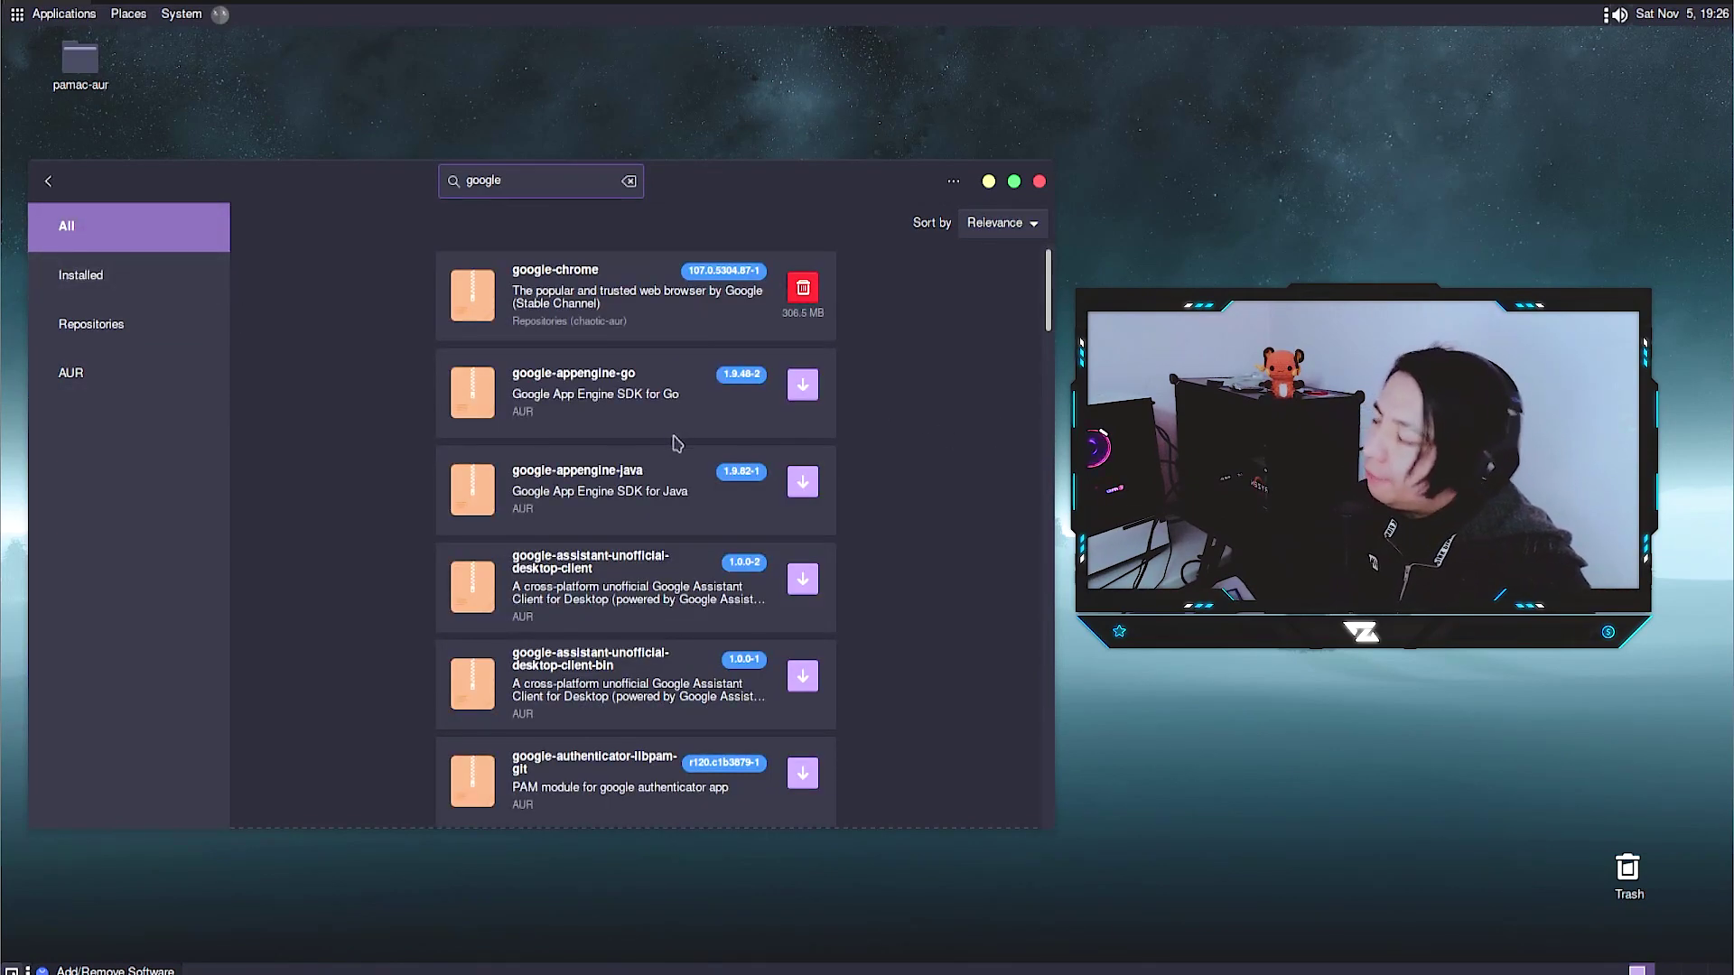
pyautogui.scroll(-1, 680, 444)
pyautogui.click(55, 183)
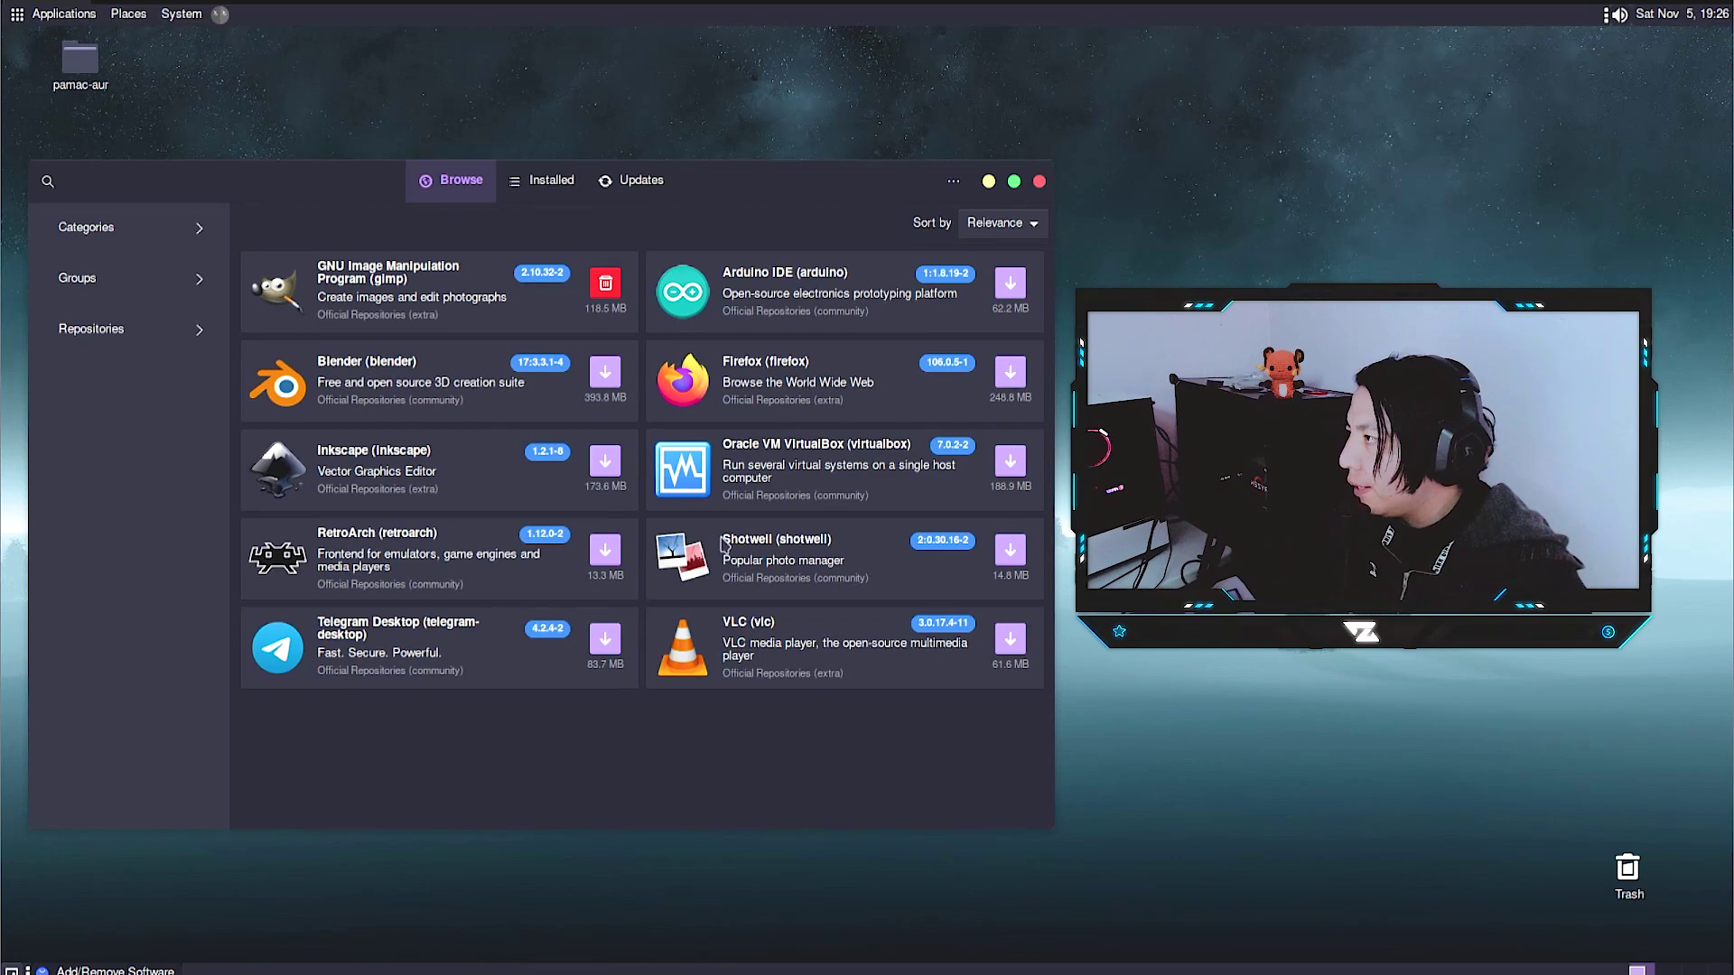
# Search all sources for matrix and look through the resulting packages
pyautogui.click(49, 182)
pyautogui.write('mat')
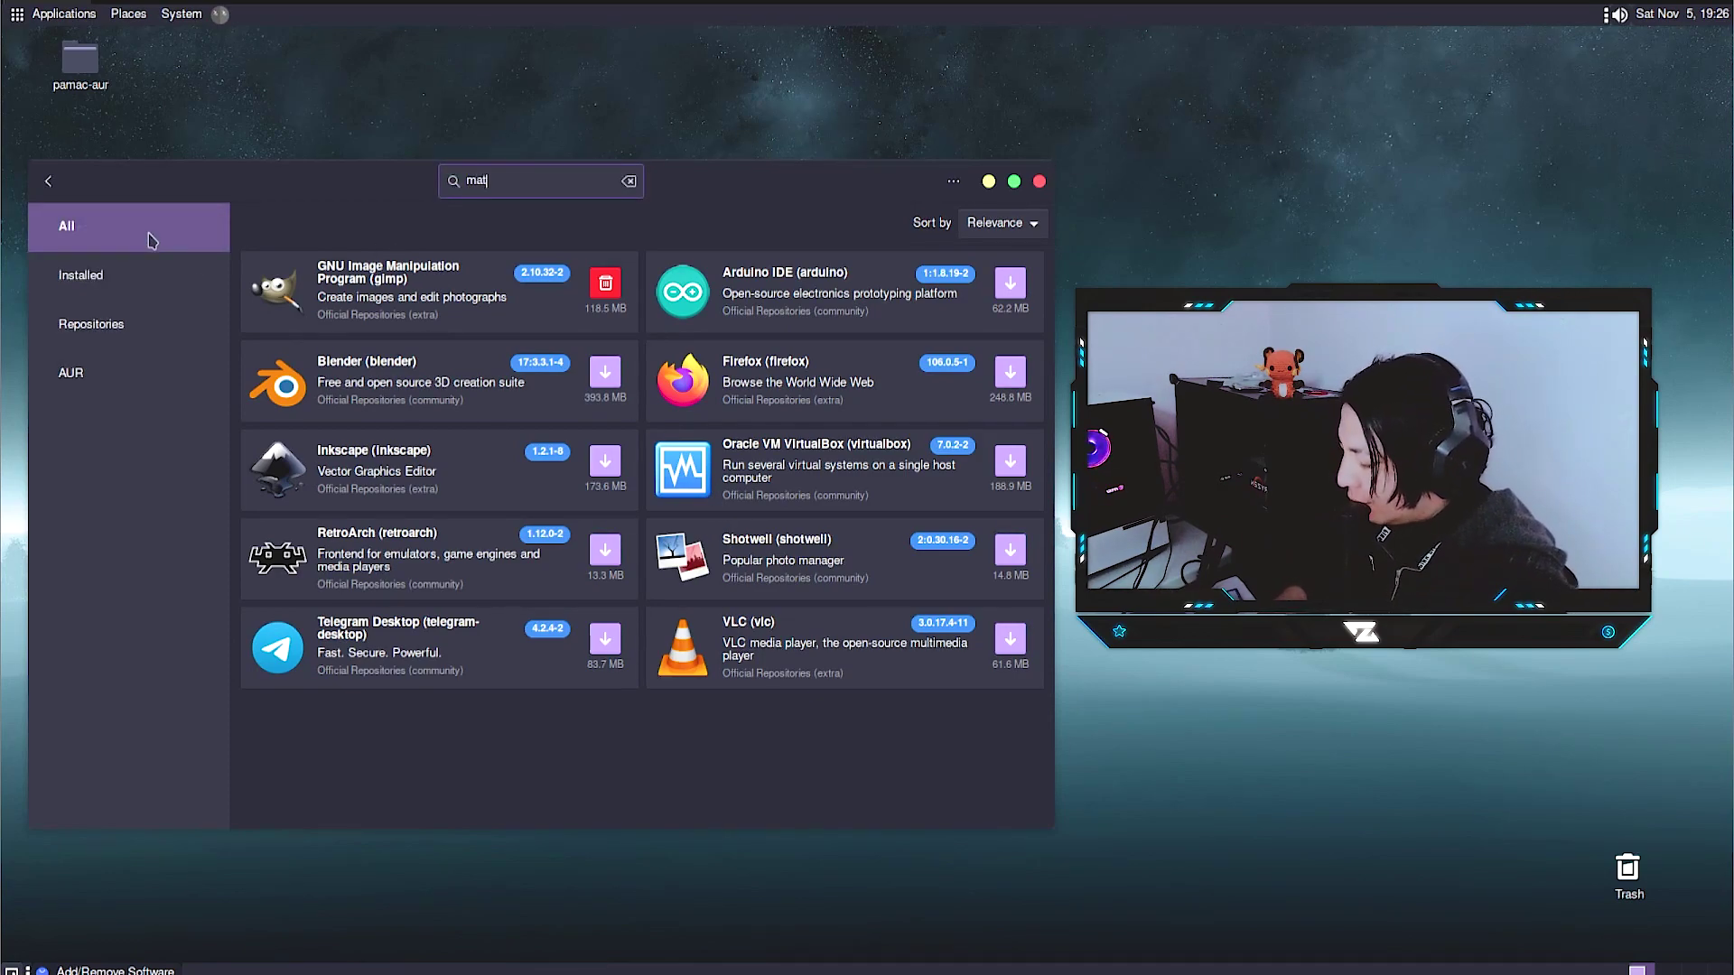
pyautogui.write('rix')
pyautogui.press('Return')
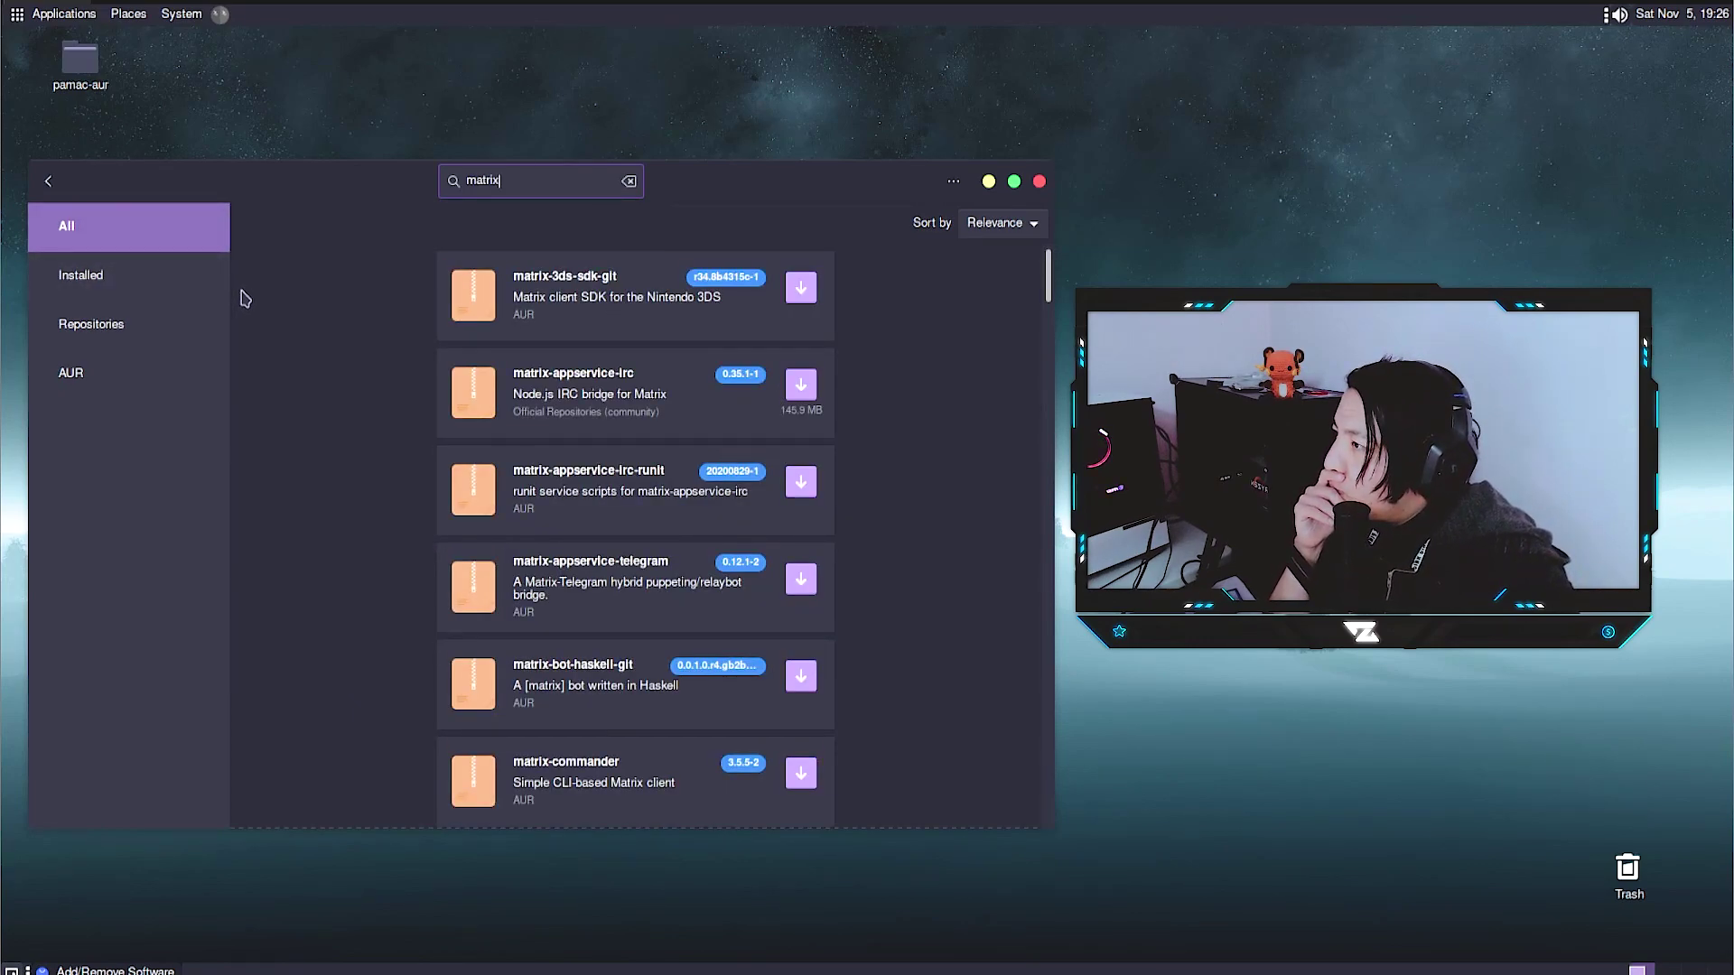
pyautogui.scroll(-1, 248, 312)
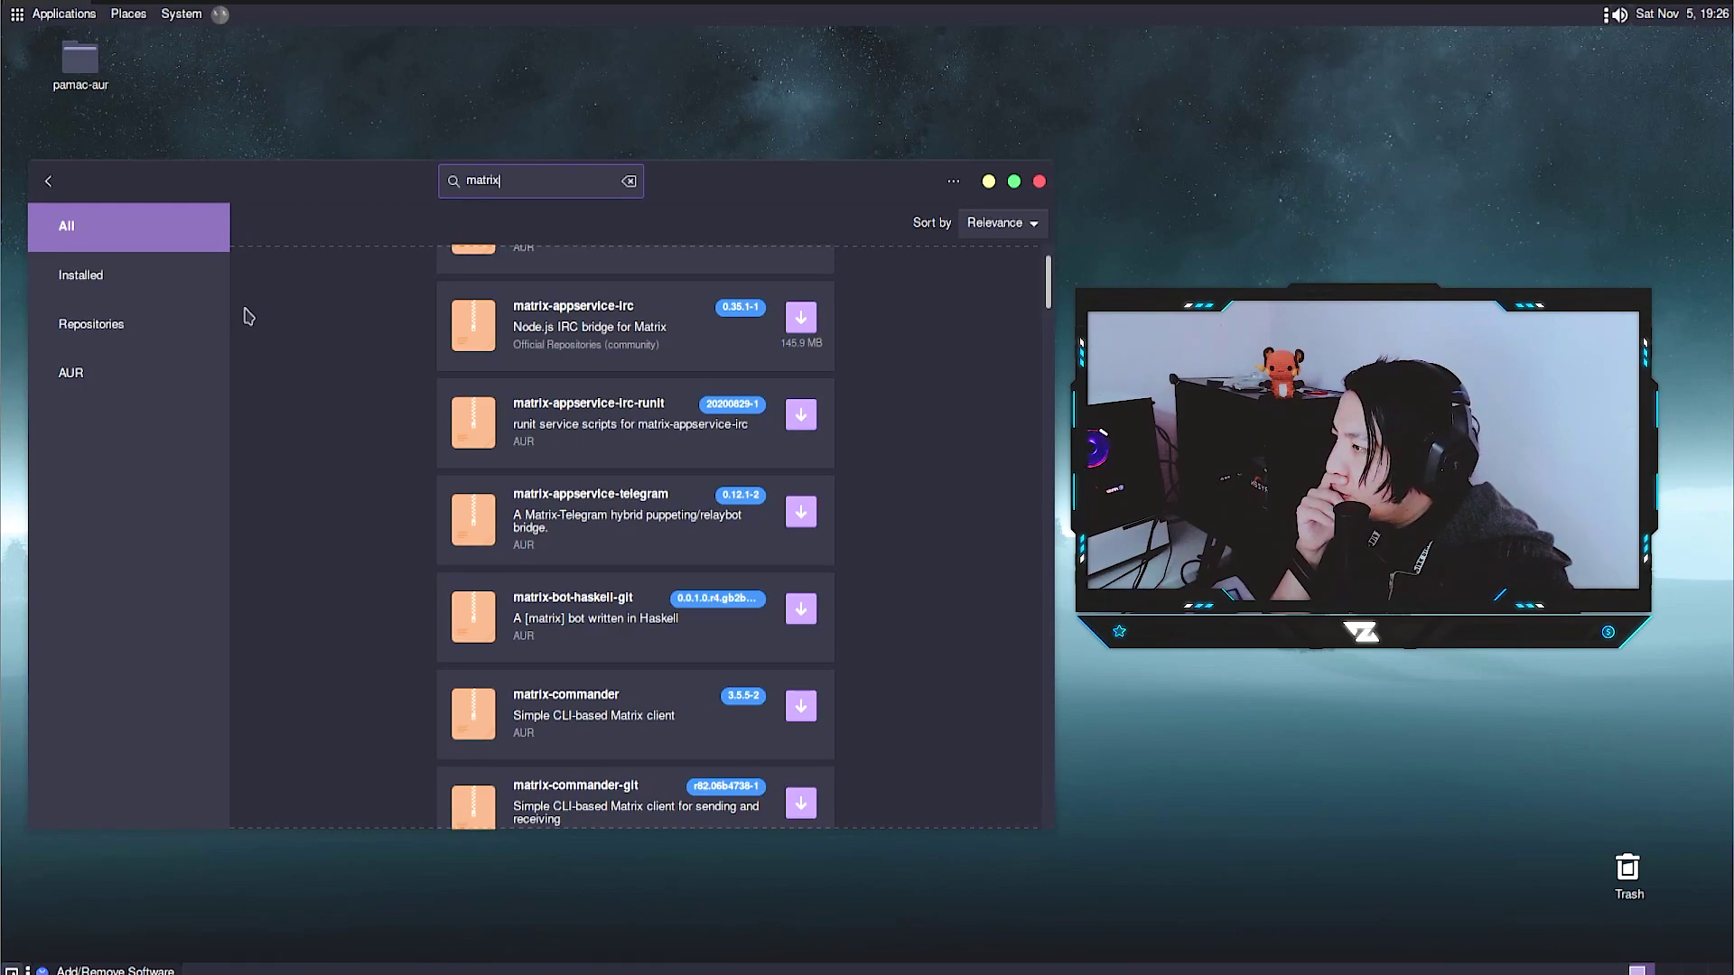
pyautogui.scroll(1, 276, 359)
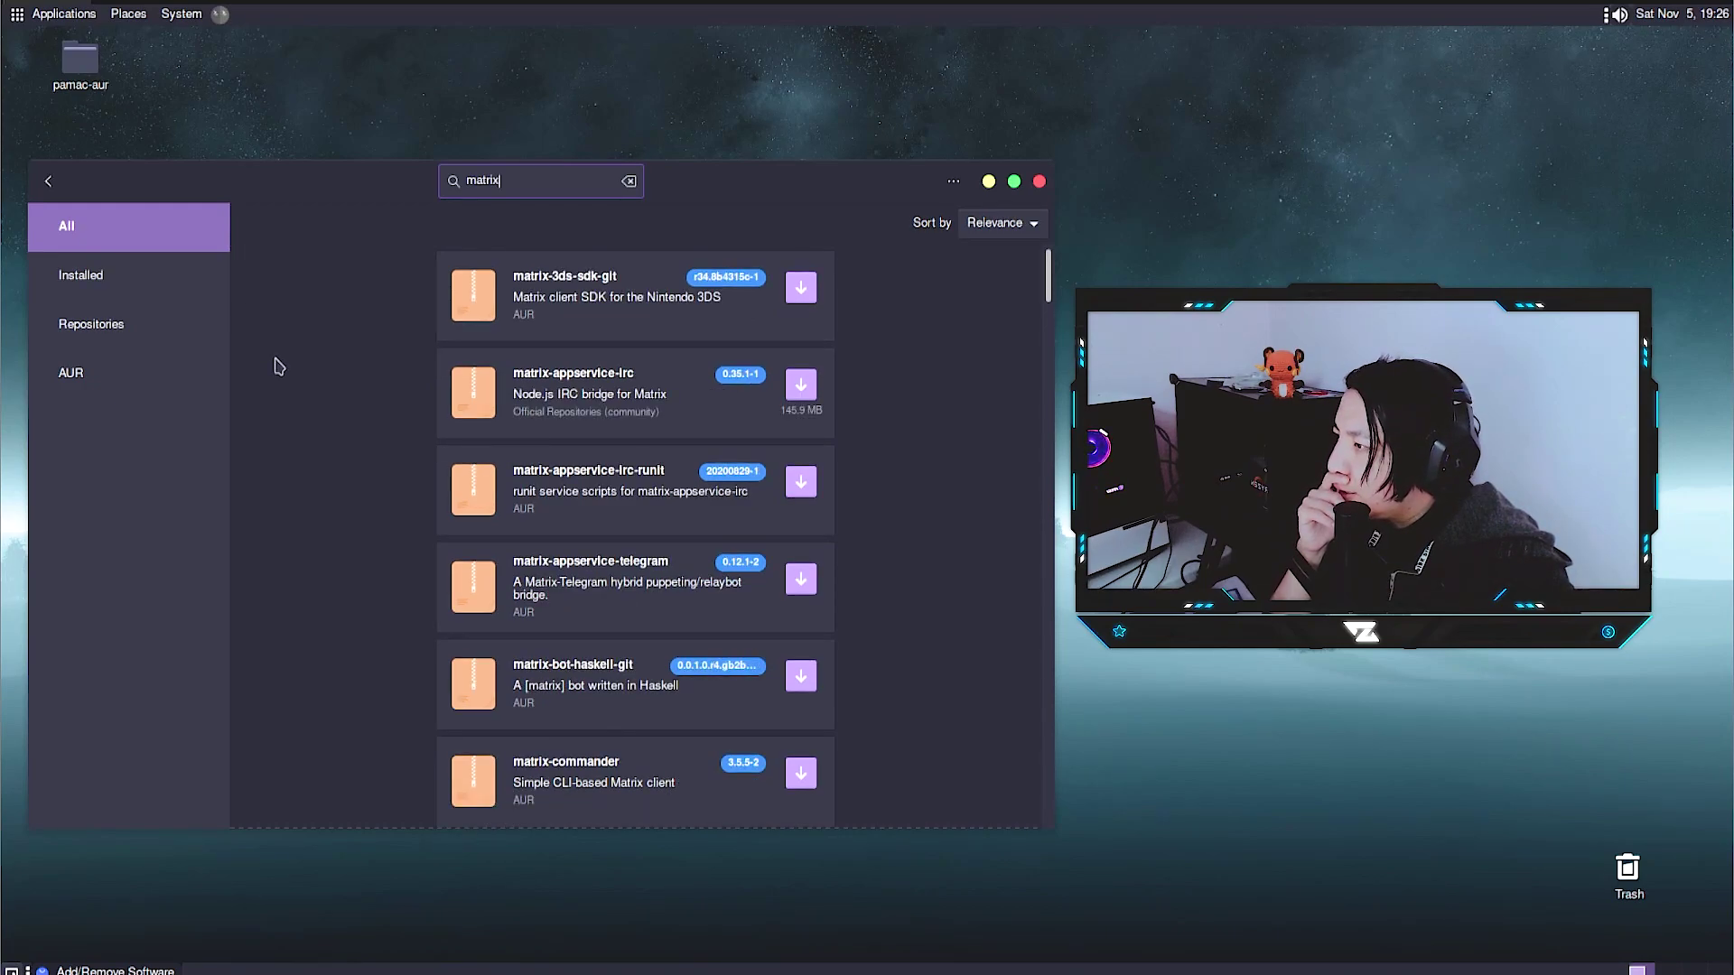
pyautogui.scroll(-6, 279, 366)
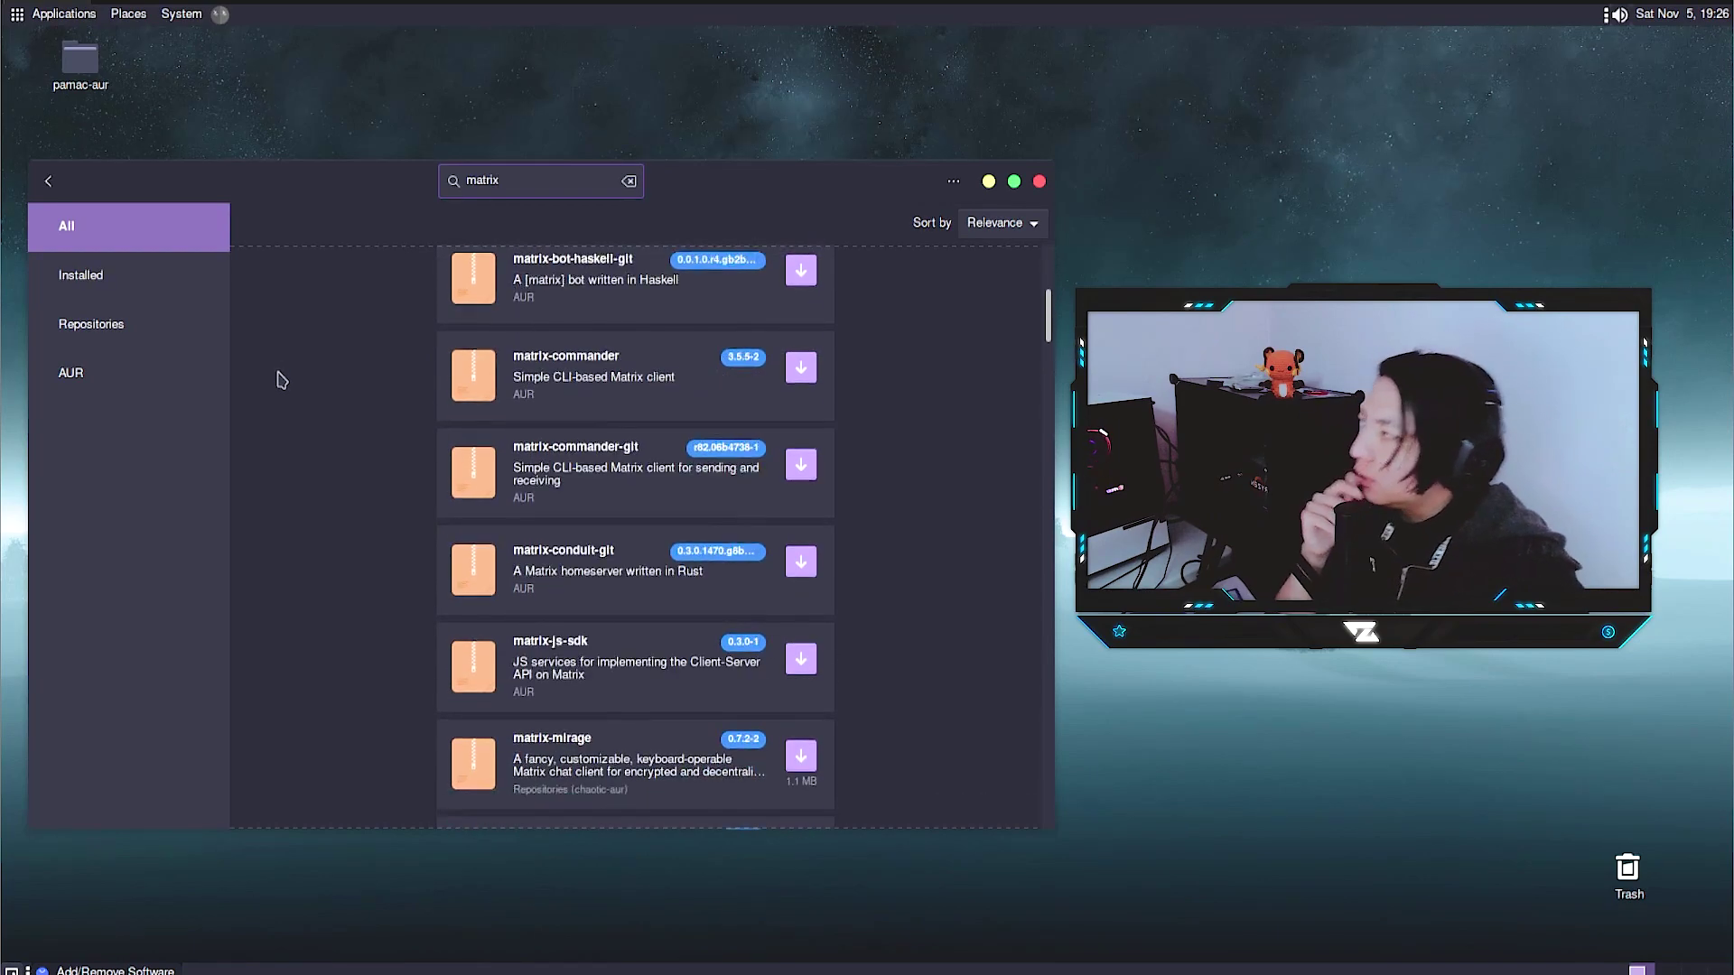
pyautogui.scroll(-2, 280, 379)
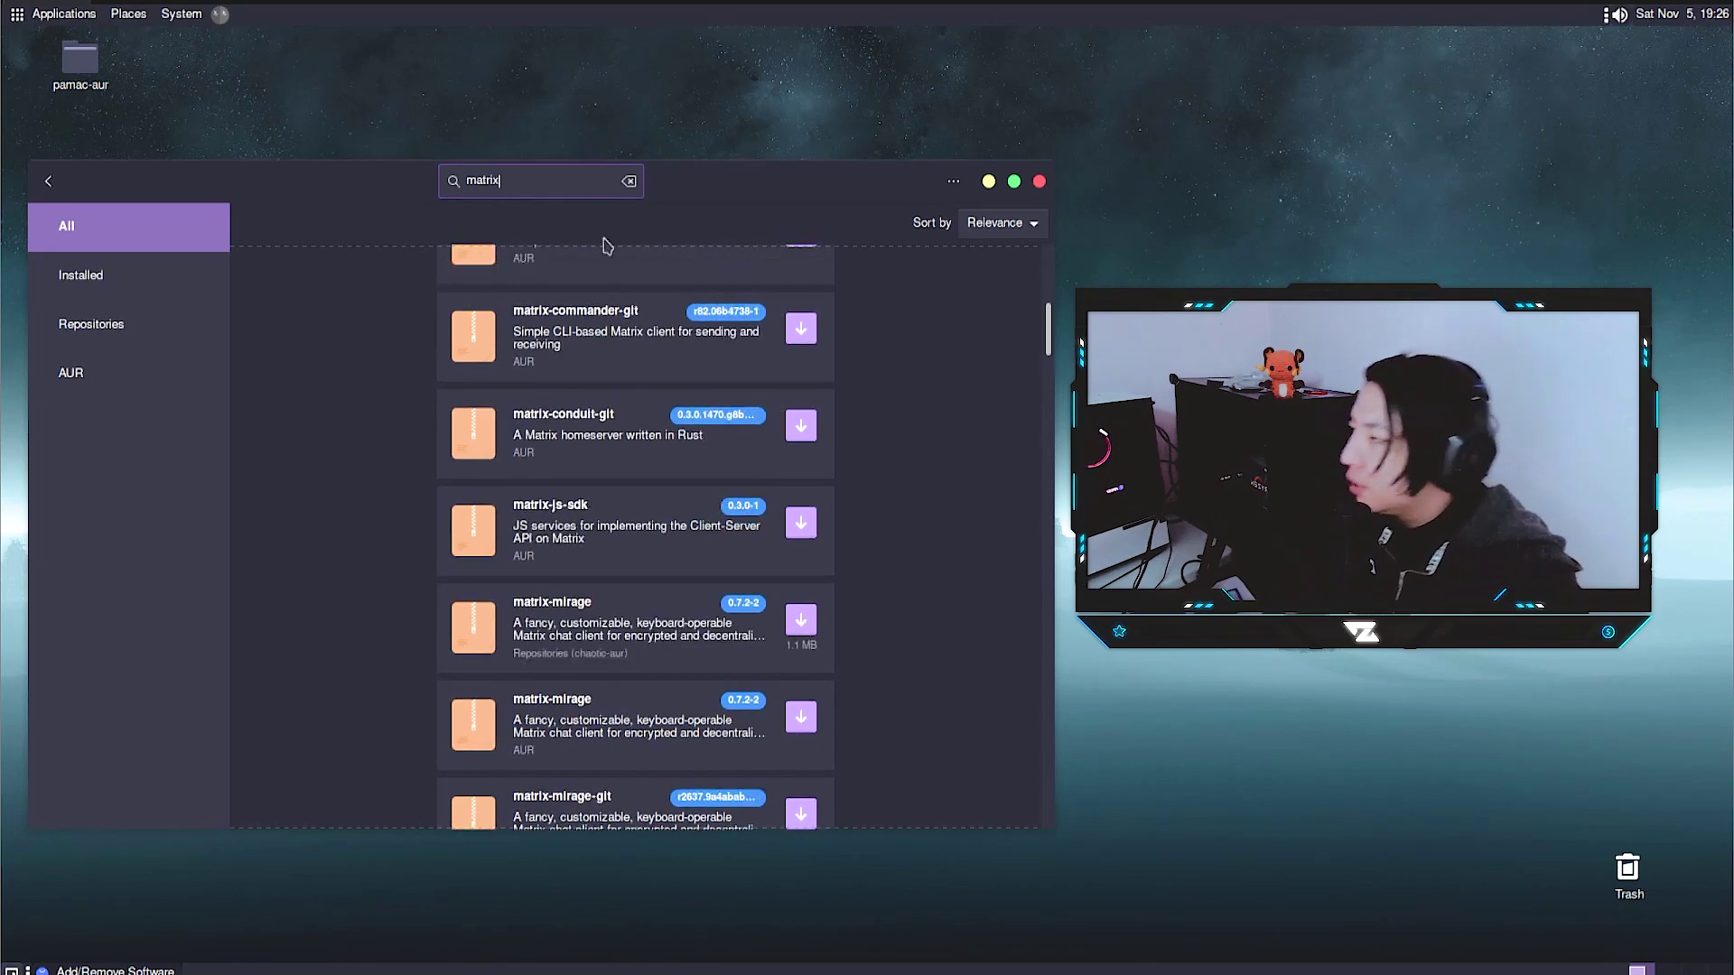
# Replace the search term with element and mark Element (element-desktop) from the official repositories for installation
pyautogui.click(630, 182)
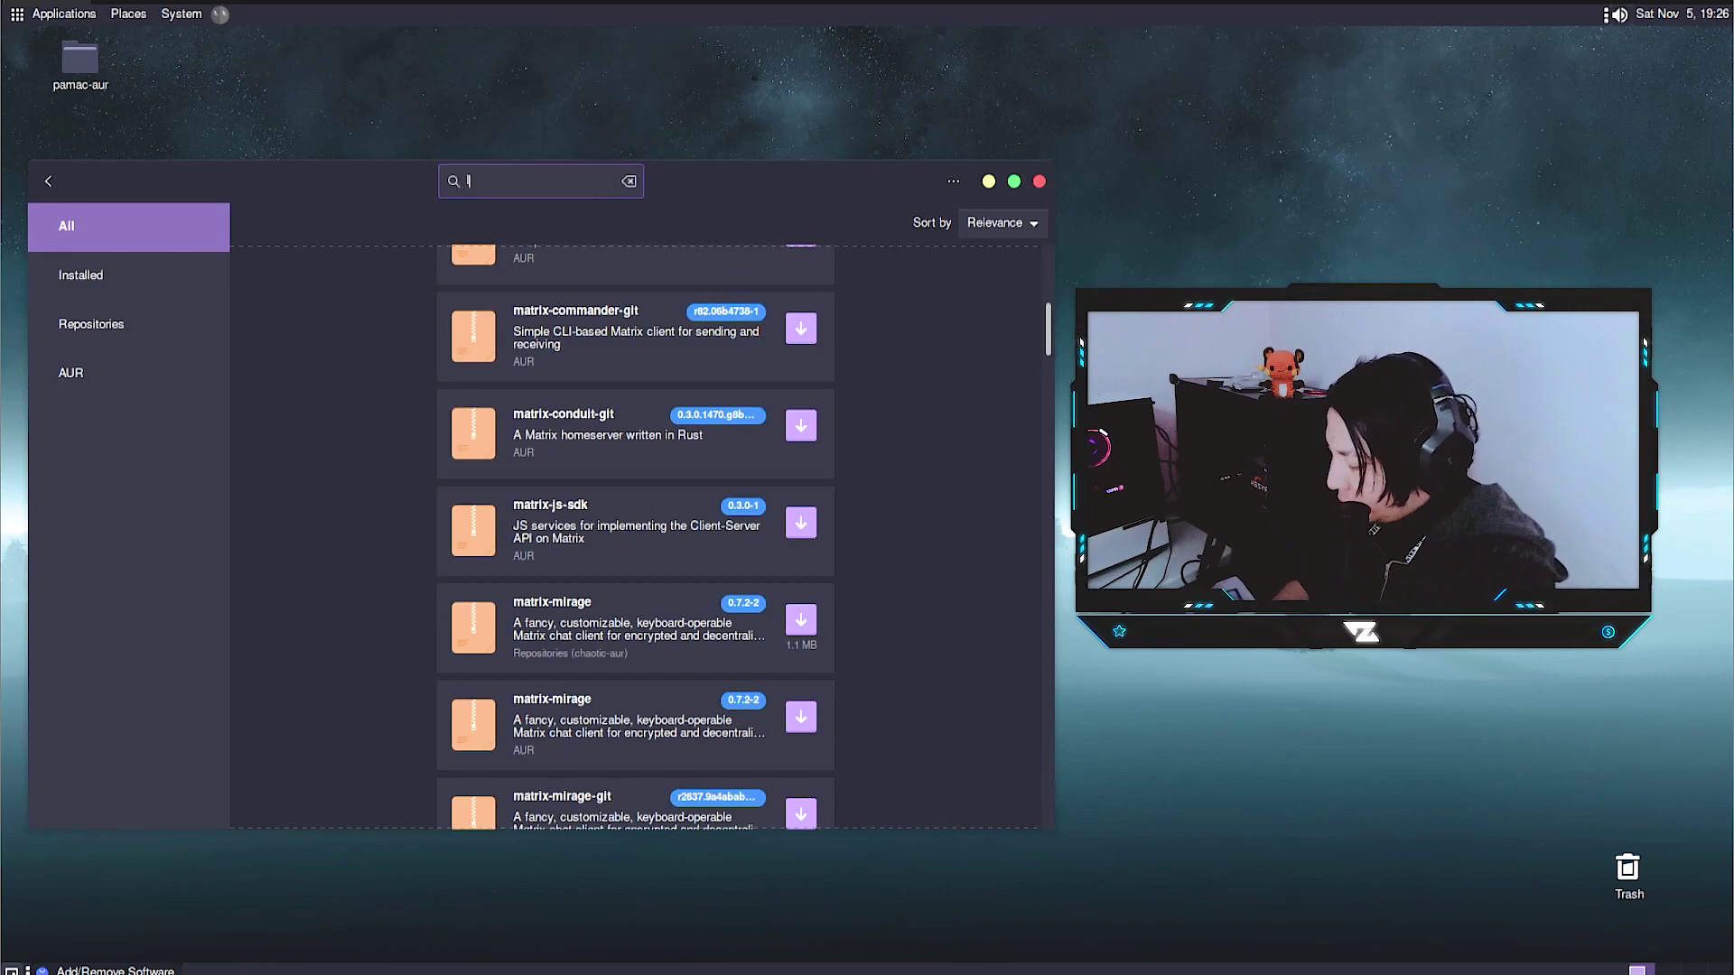
pyautogui.write('element')
pyautogui.press('Return')
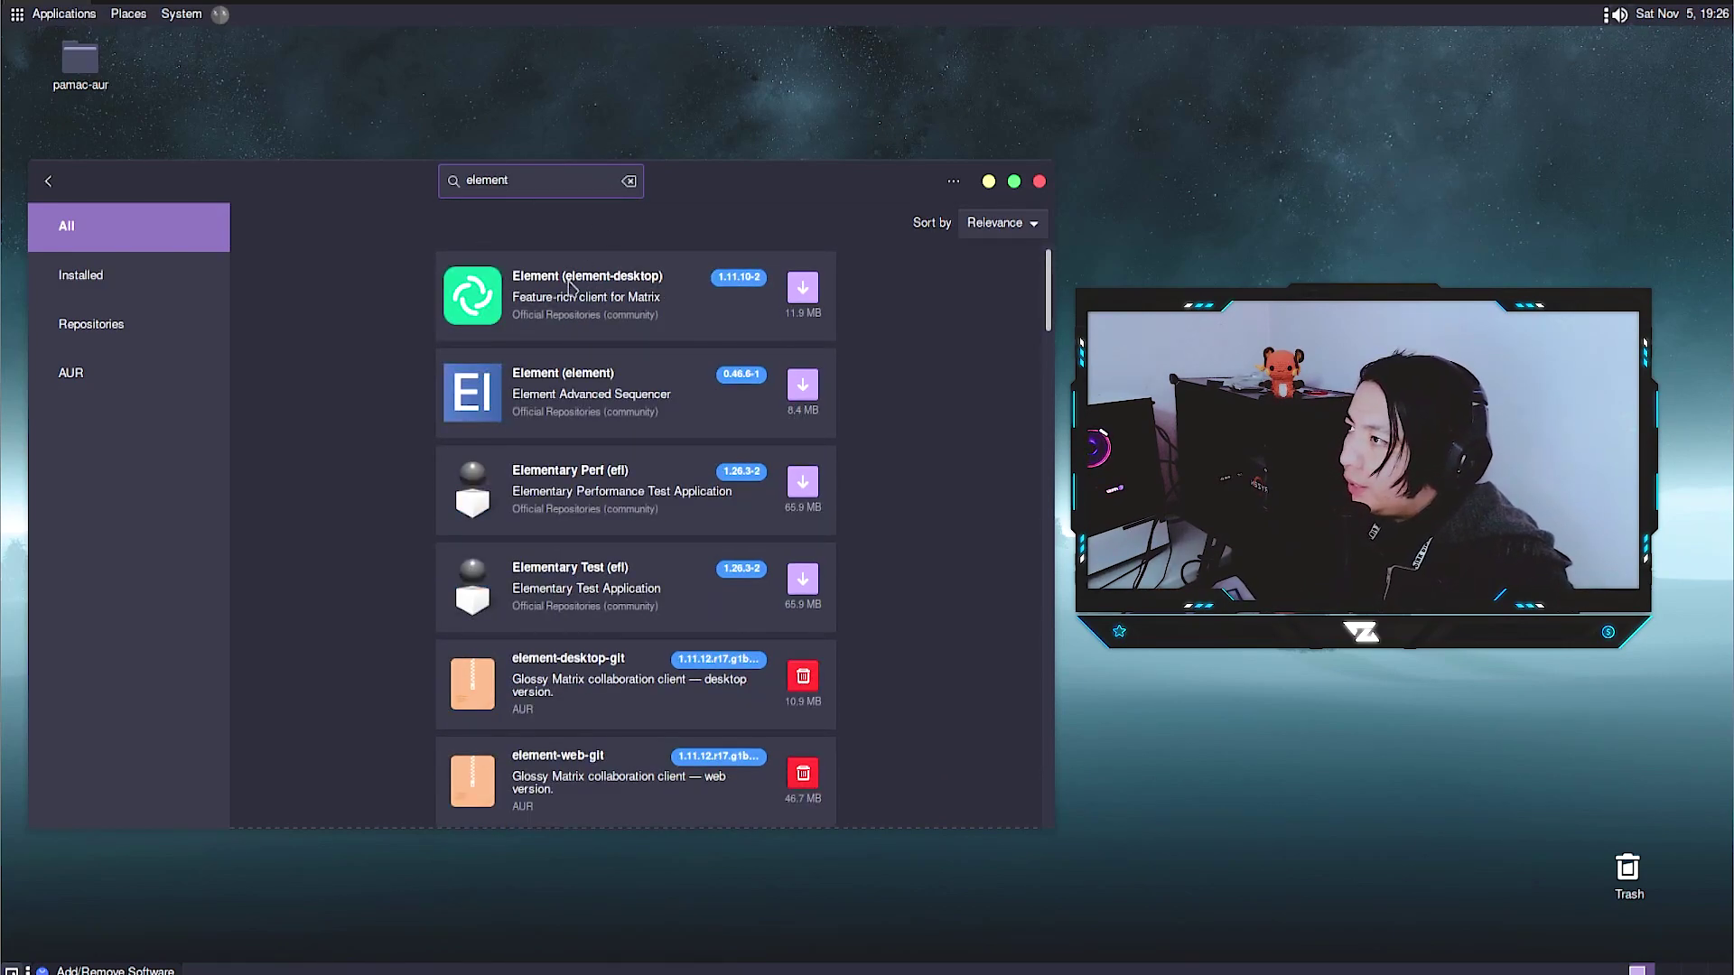
pyautogui.click(811, 290)
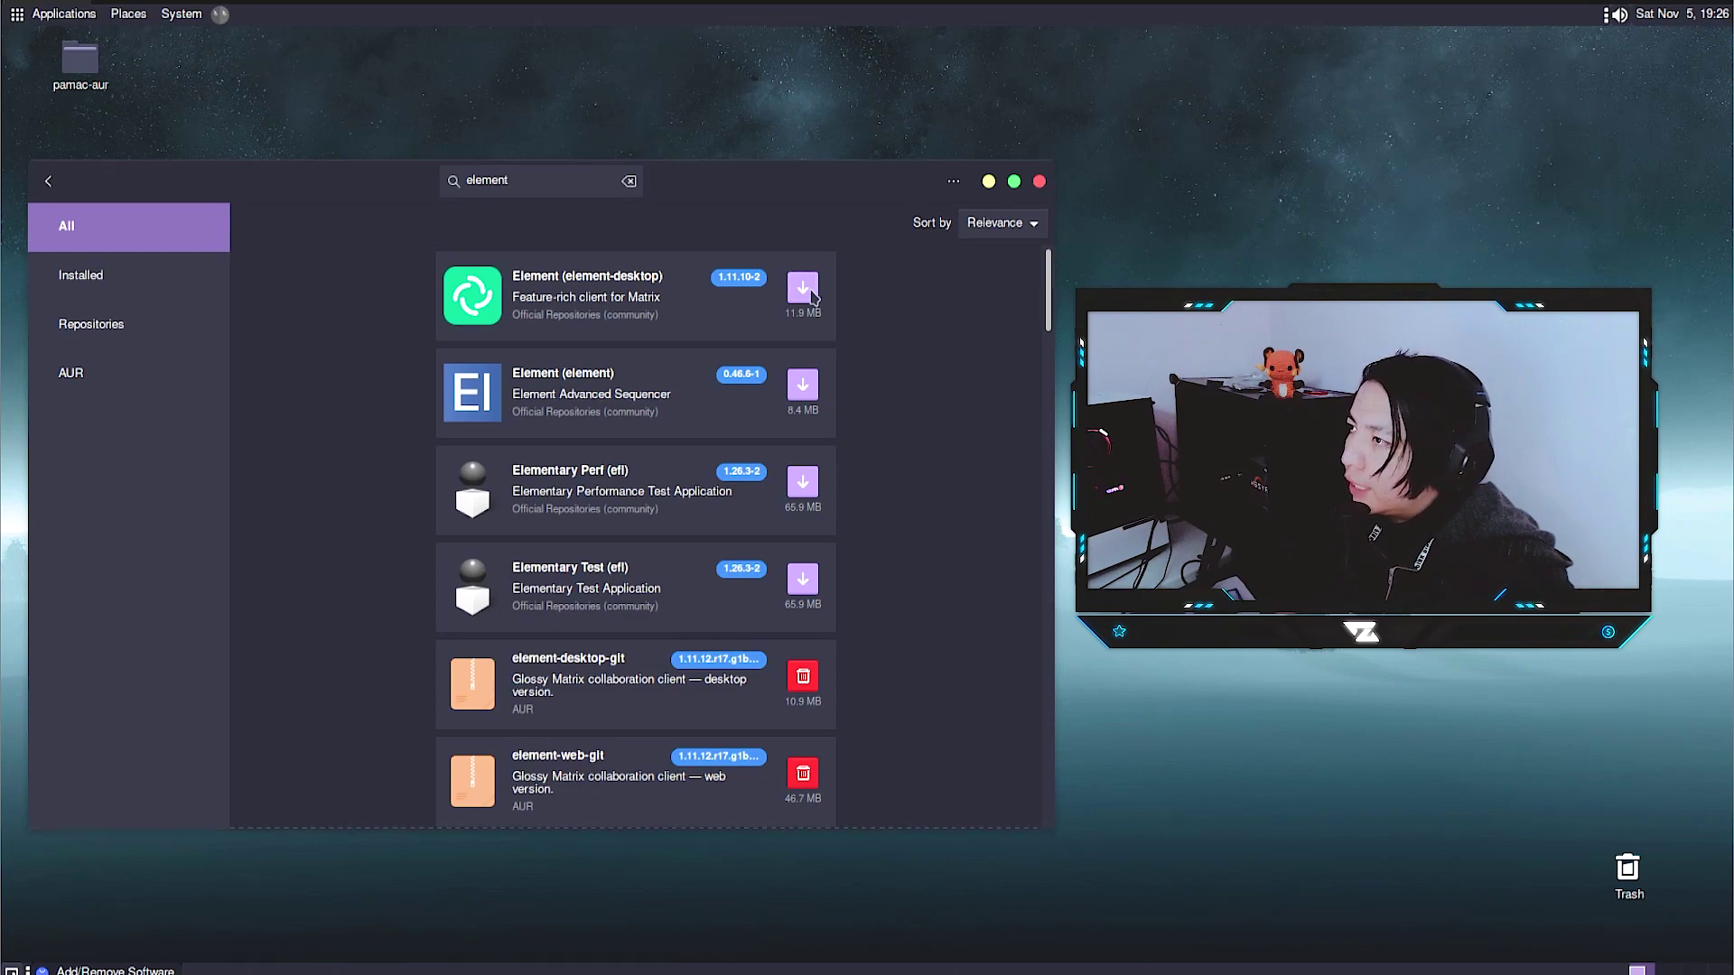
pyautogui.click(811, 291)
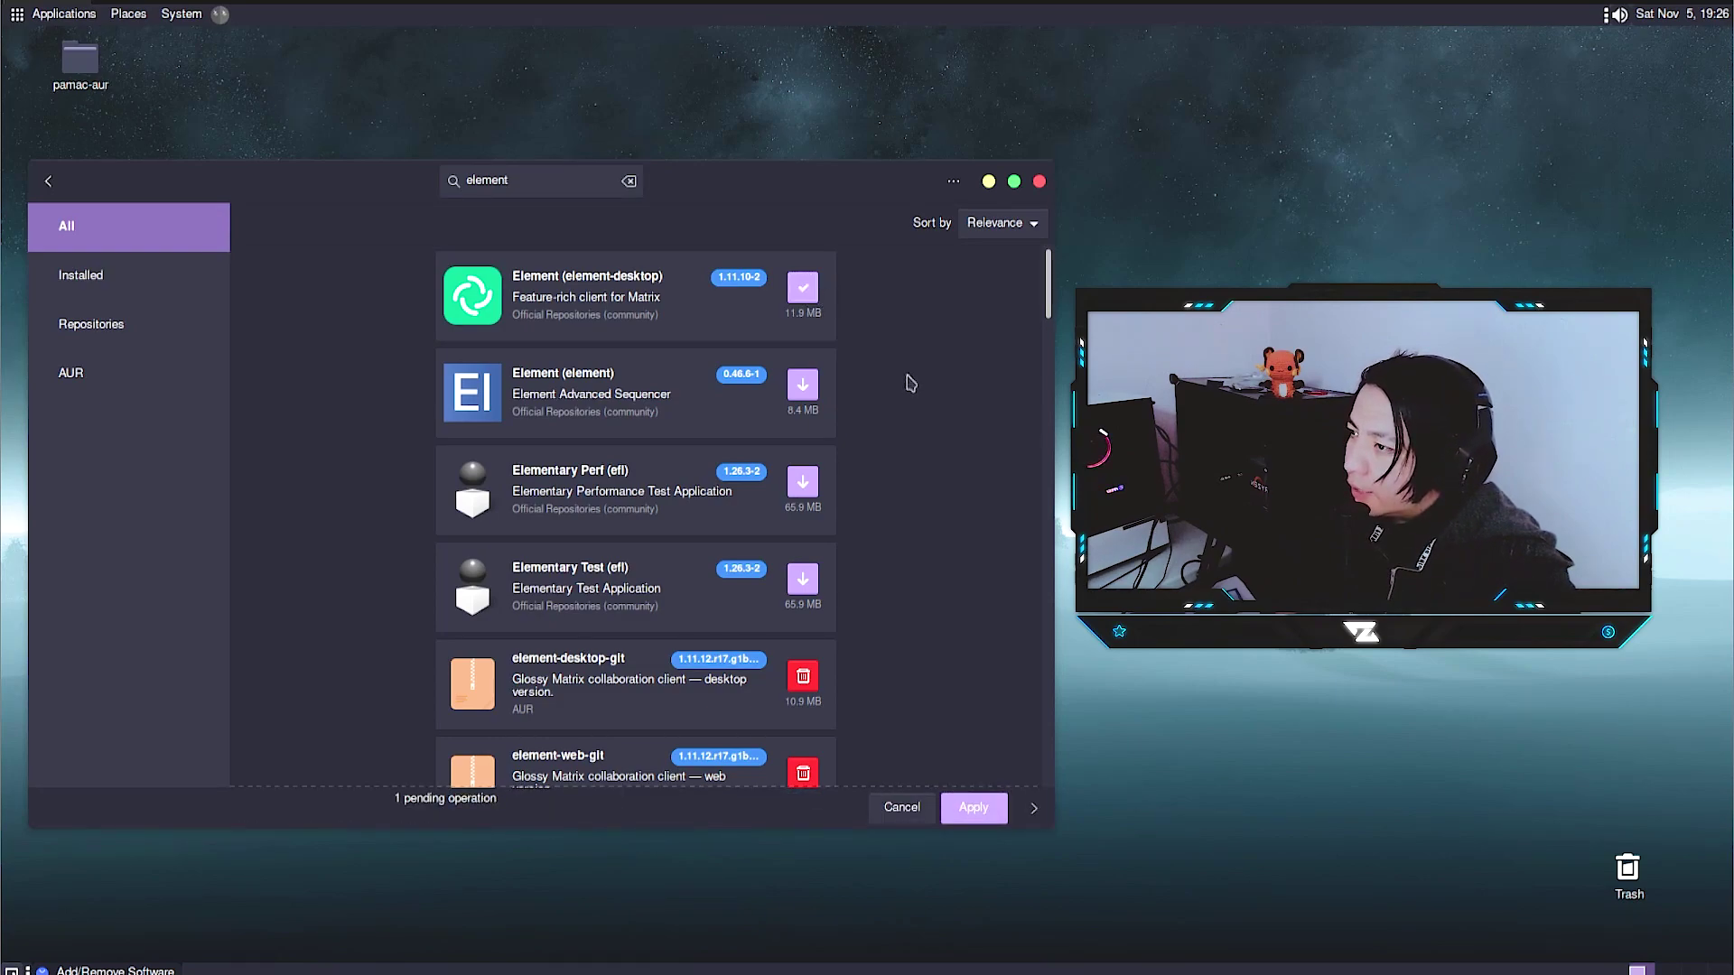
# Apply the pending Element installation, authenticate with the account password, and approve the transaction summary
pyautogui.click(975, 804)
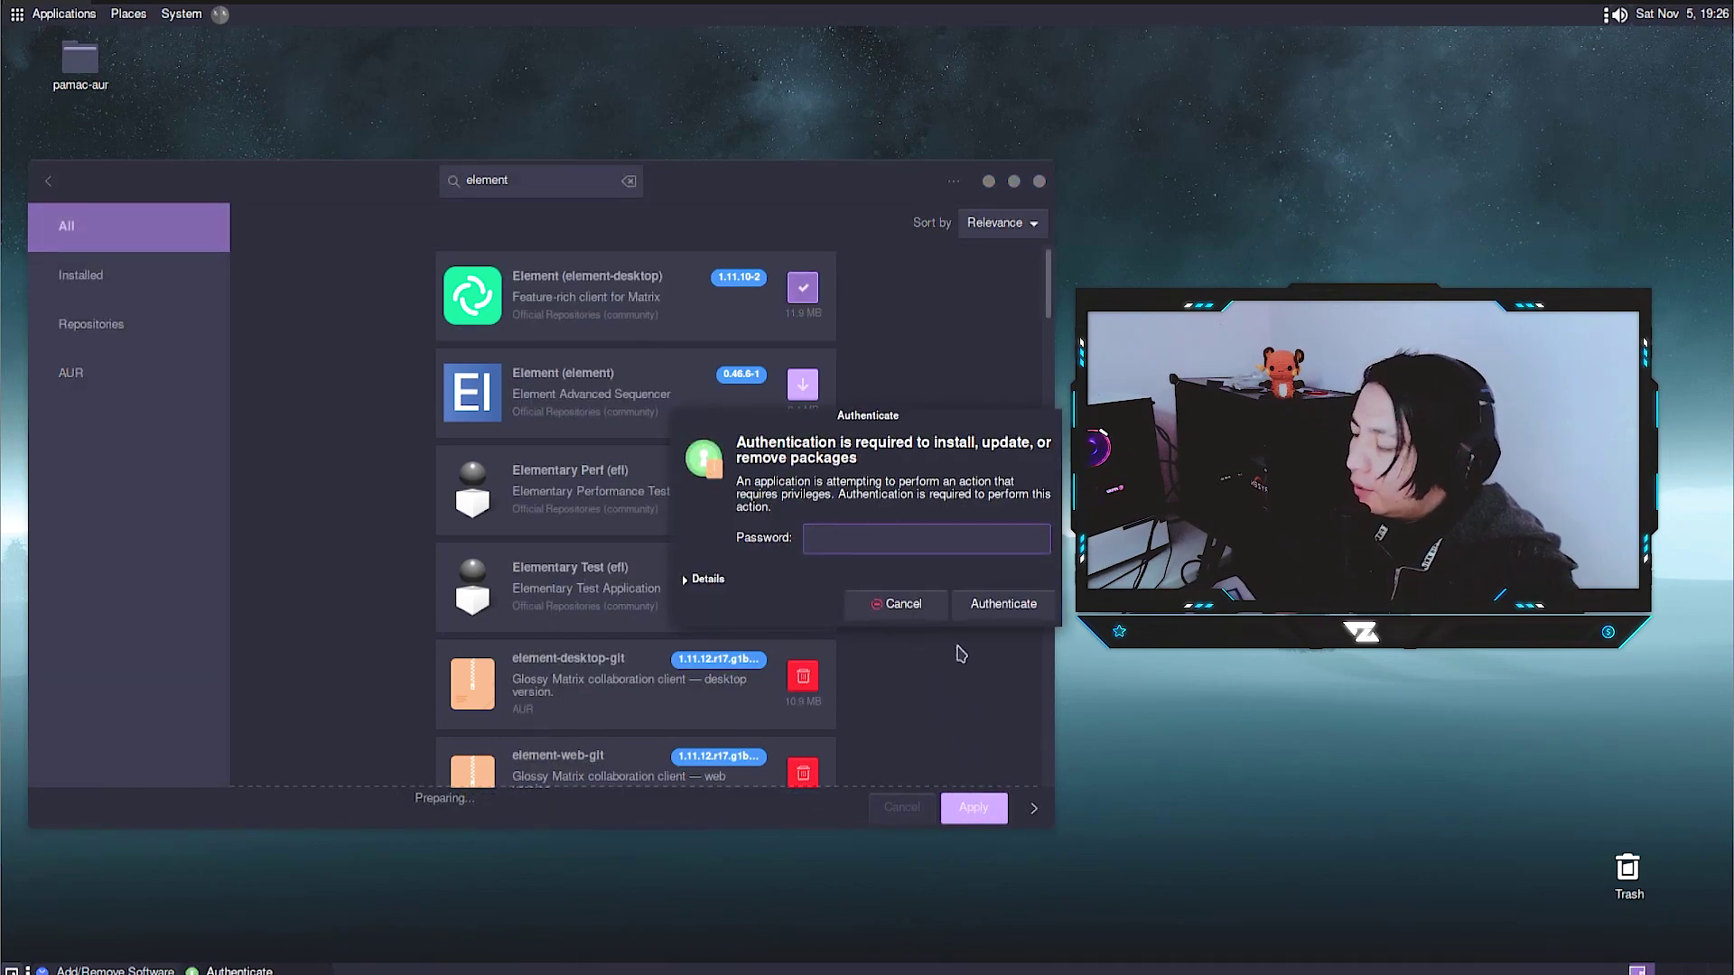
pyautogui.write('******')
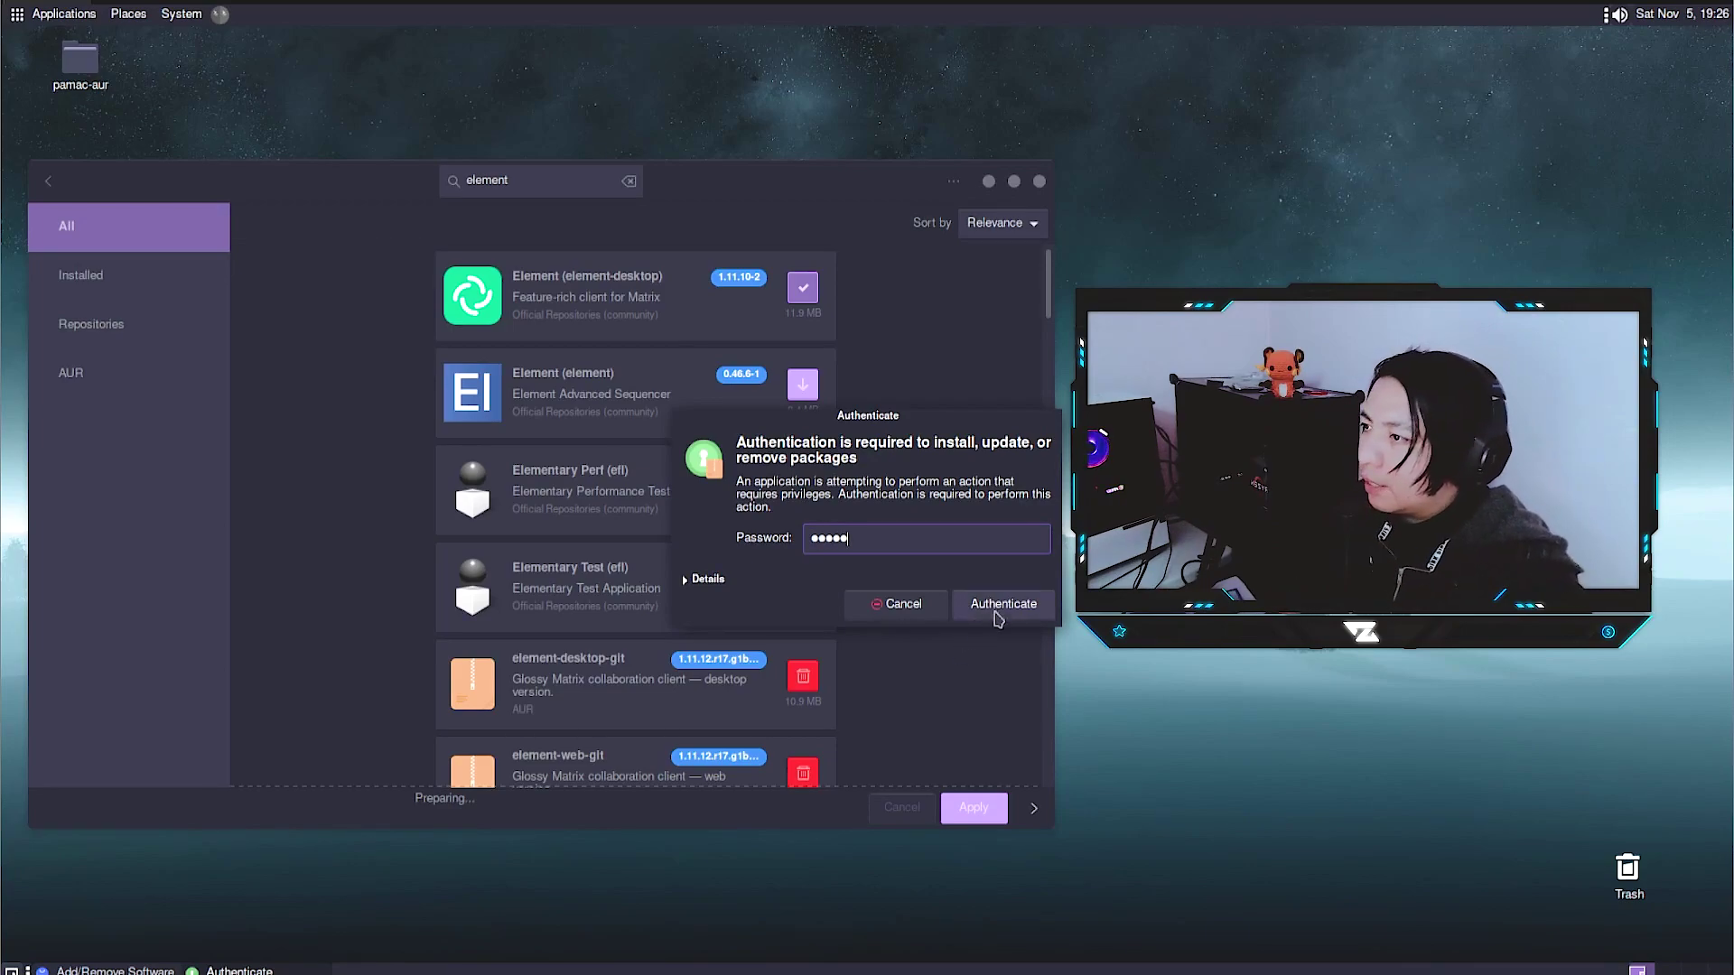
pyautogui.click(998, 605)
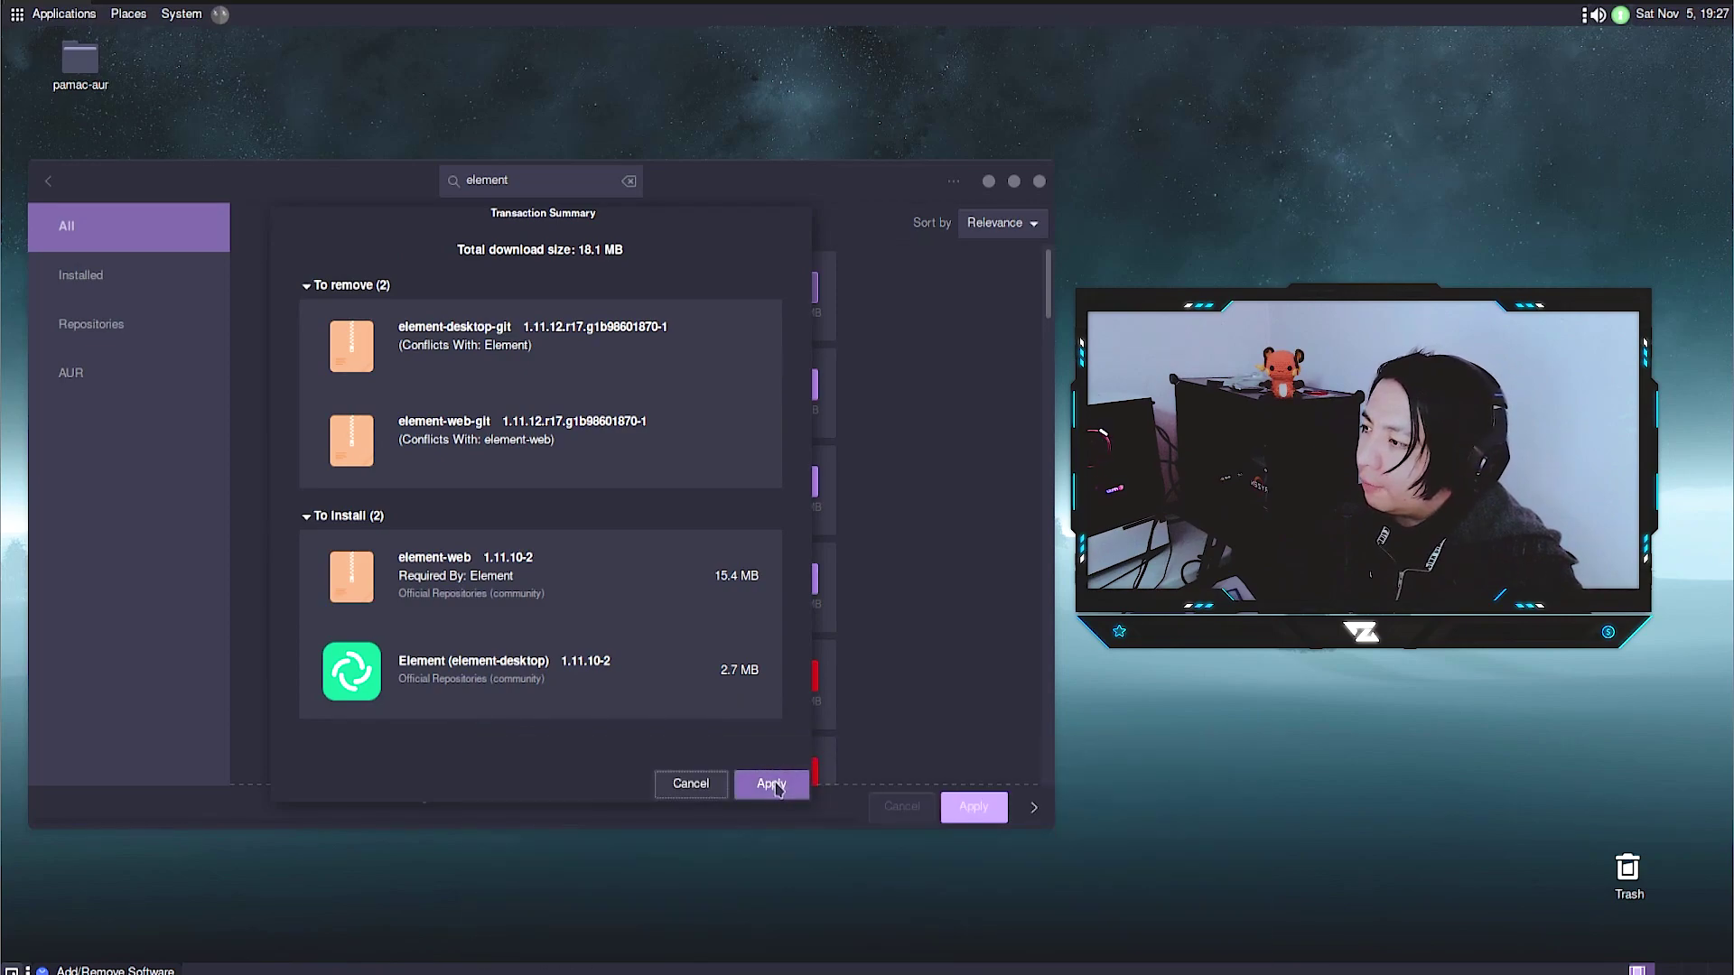
pyautogui.click(774, 784)
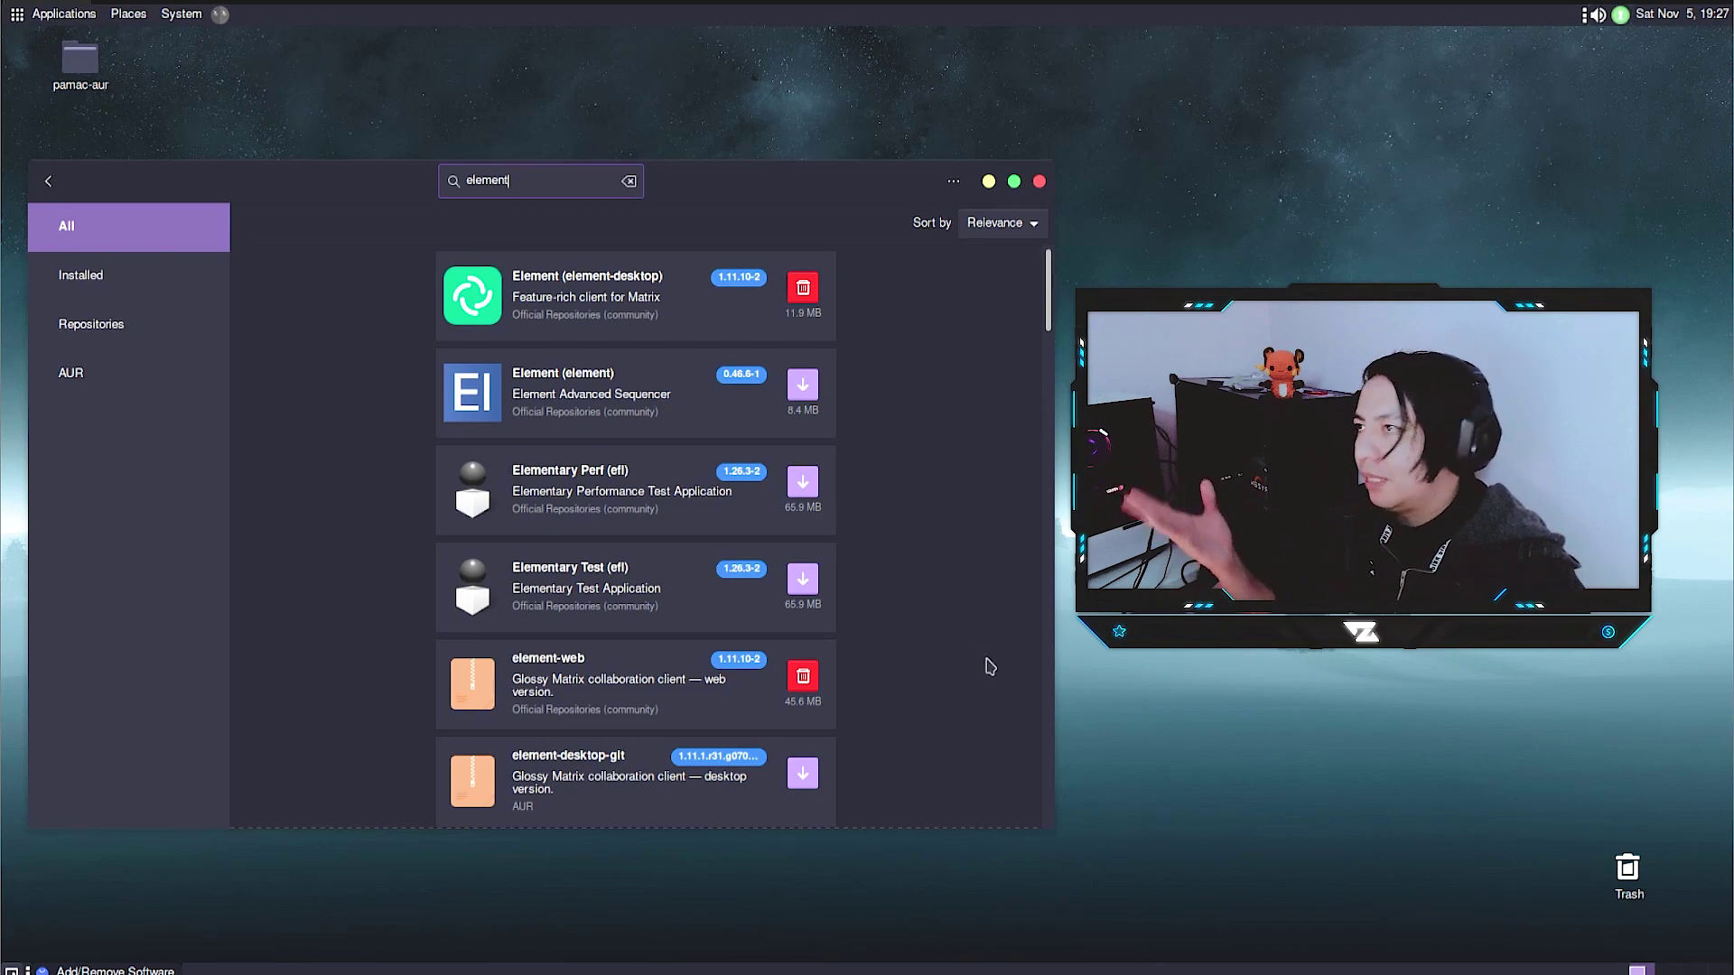
# Close the package manager, open the Tilix terminal, and move its window to a clearer area of the desktop
pyautogui.click(1040, 181)
pyautogui.click(220, 13)
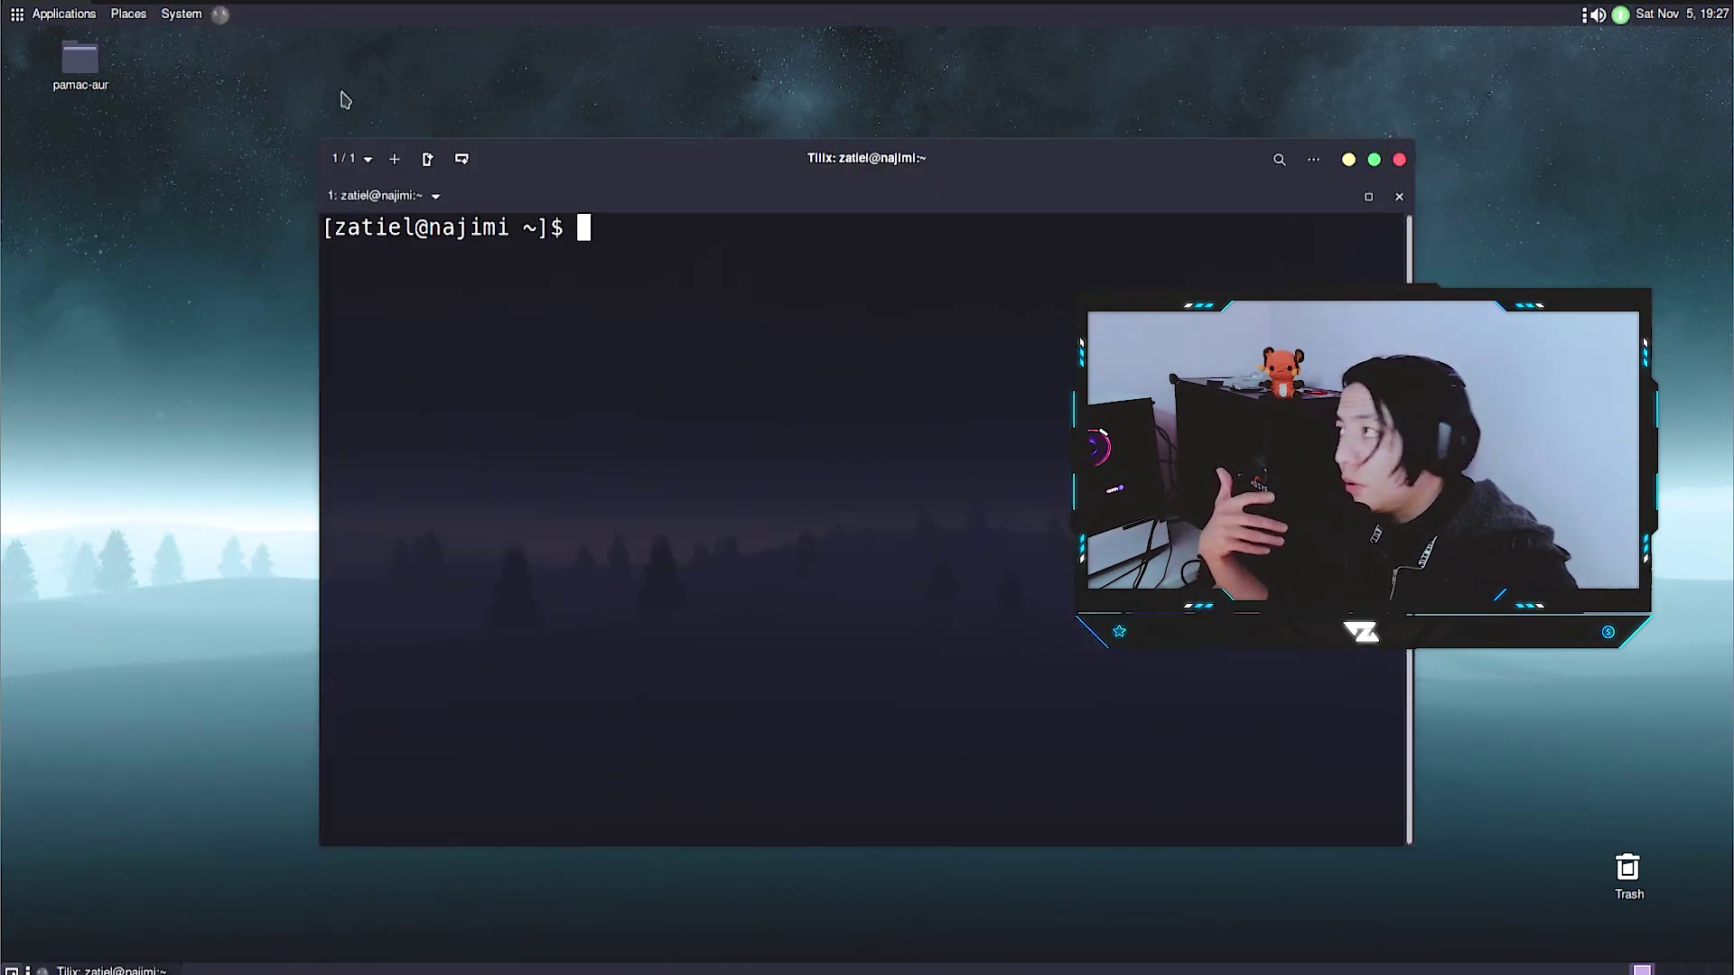
pyautogui.moveTo(640, 160); pyautogui.dragTo(337, 143)
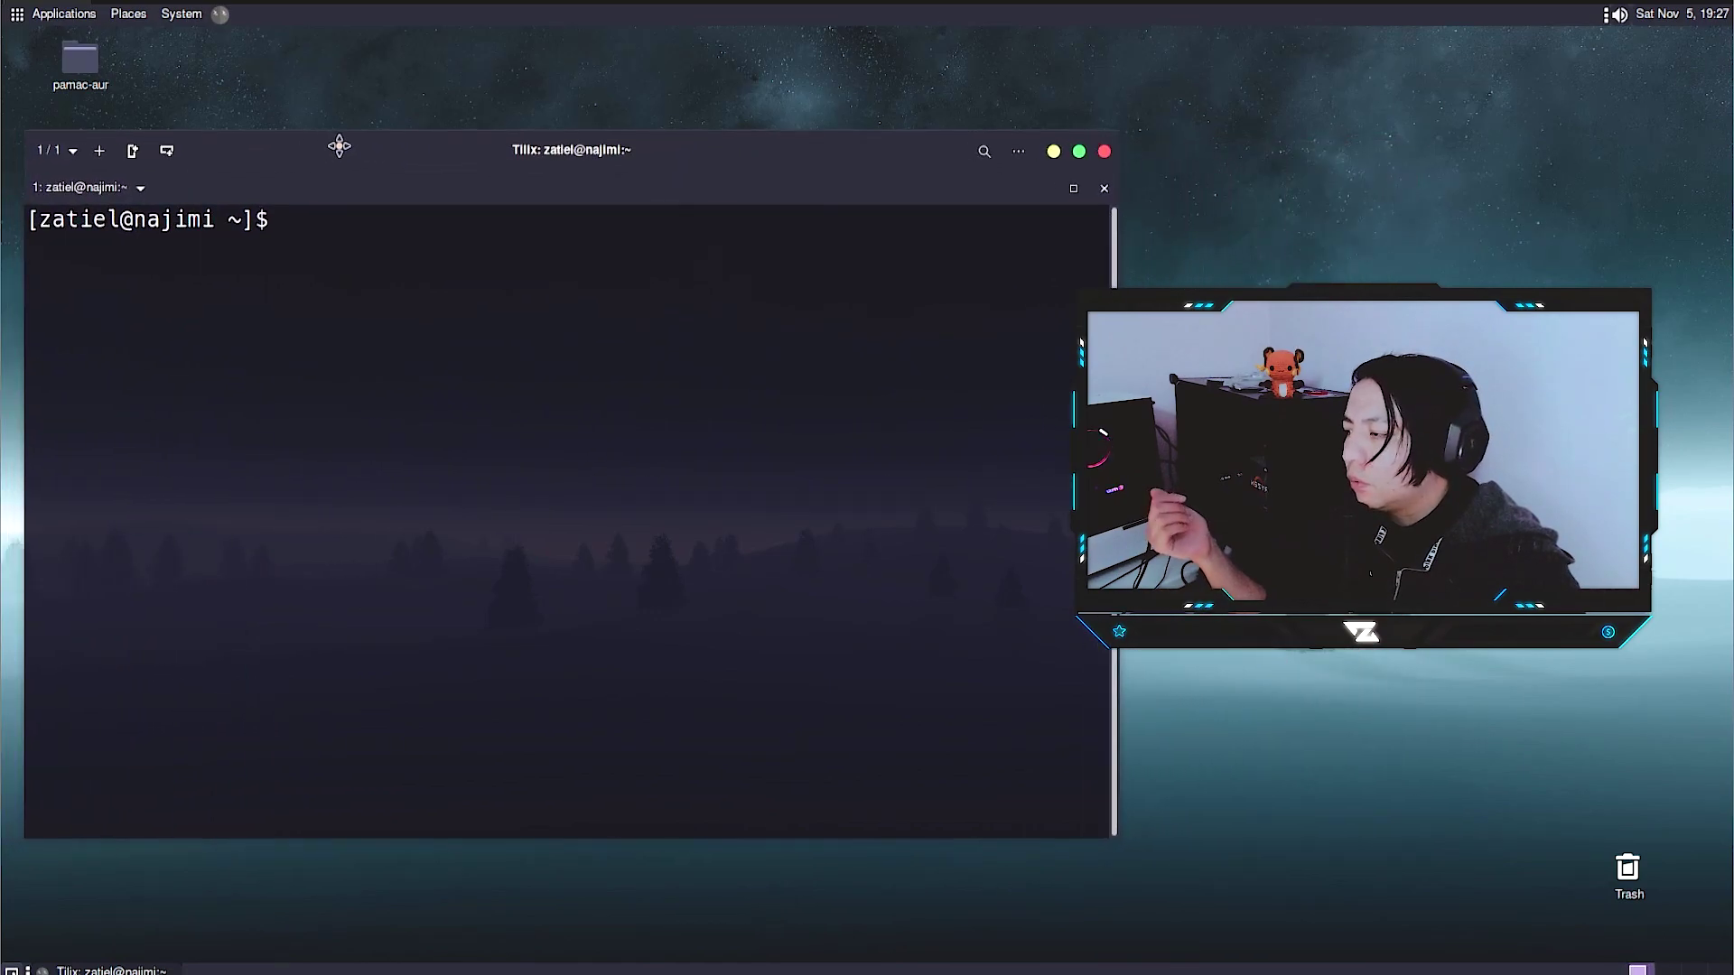
# Try to launch the package manager from the terminal with the command pamac-aur
pyautogui.write('pa')
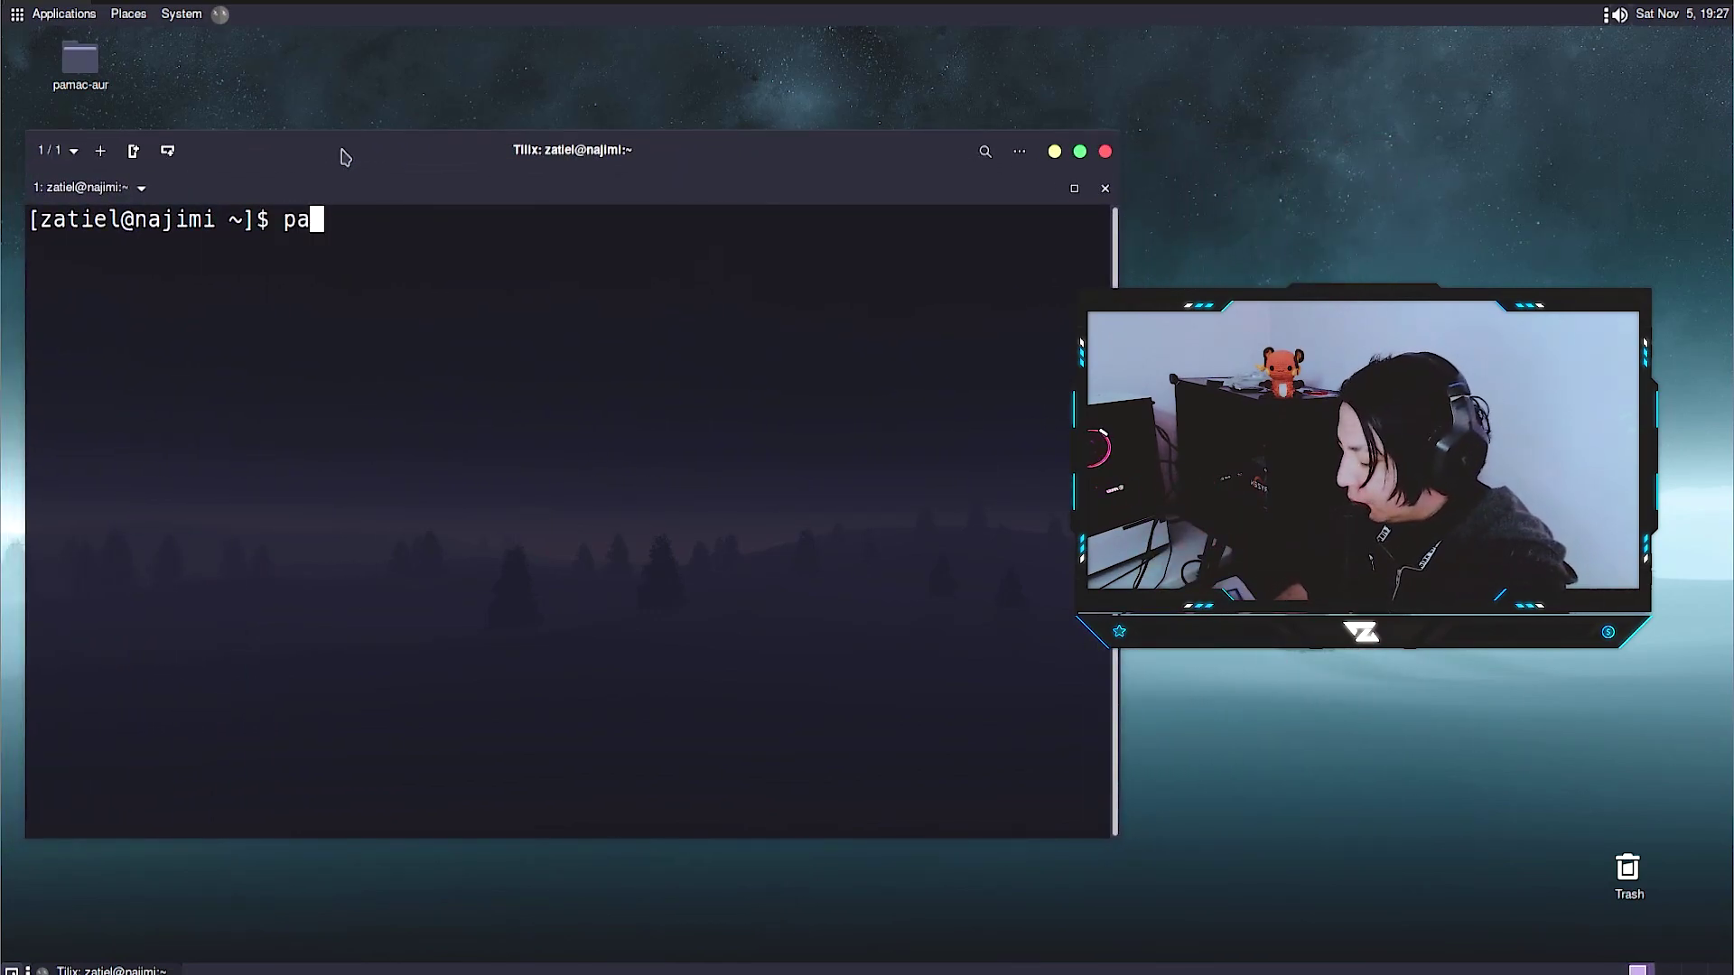
pyautogui.write('m')
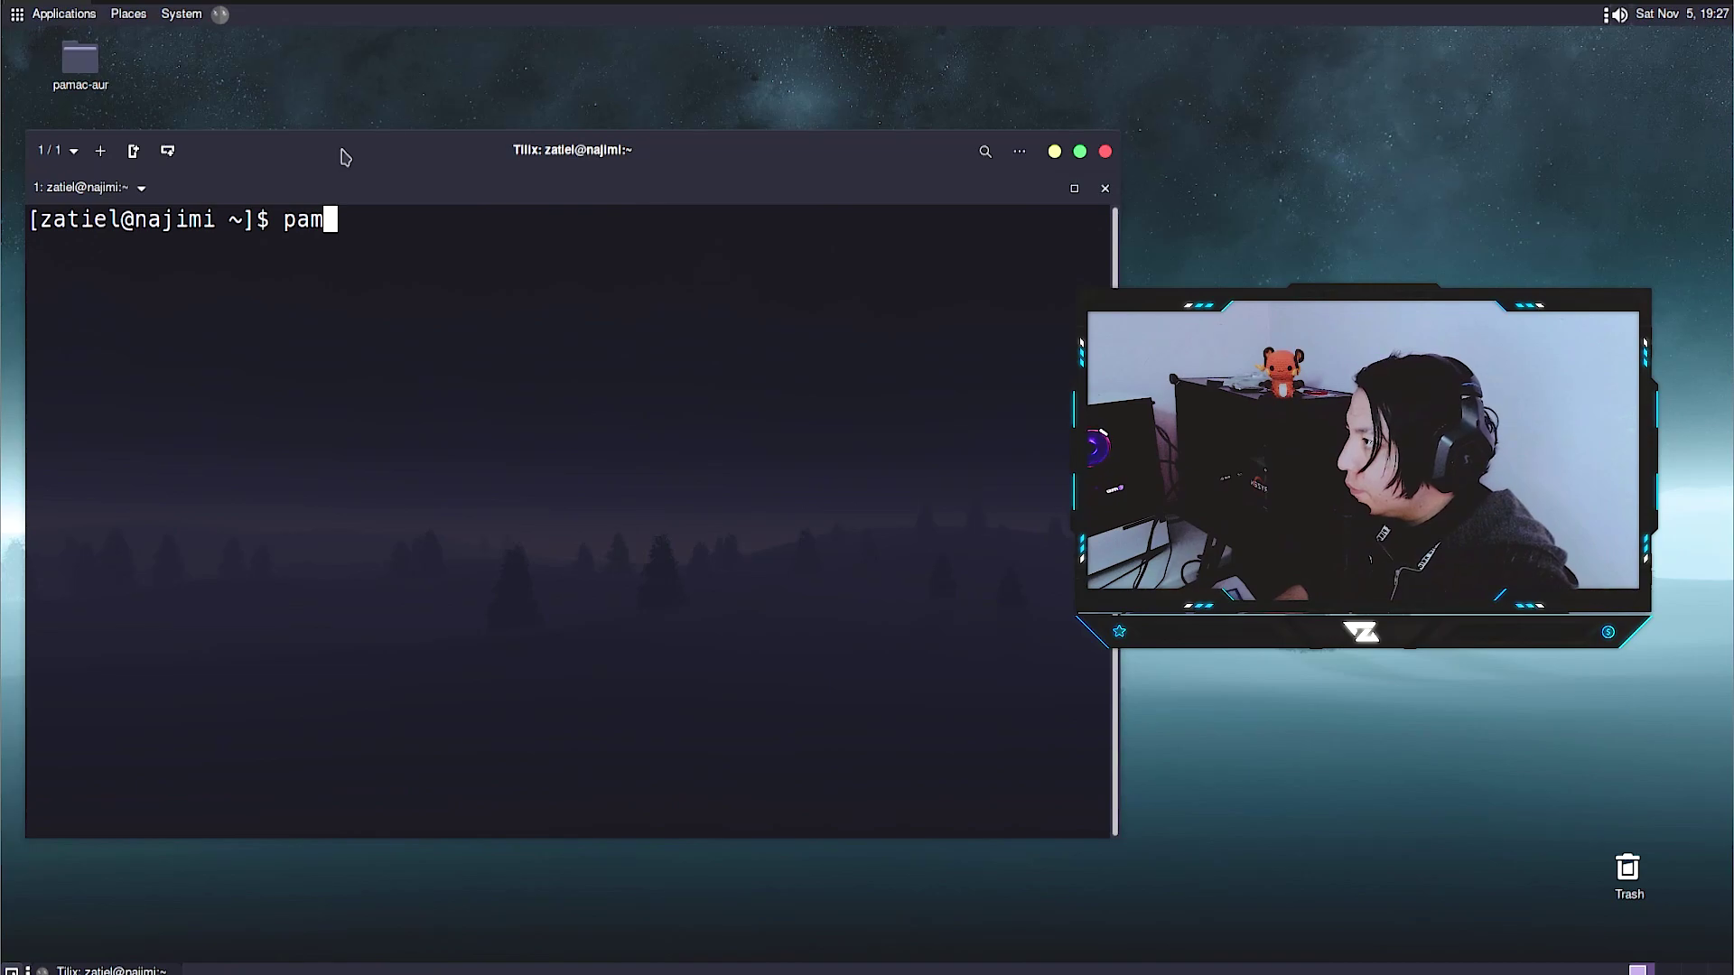
pyautogui.write('ac-aur')
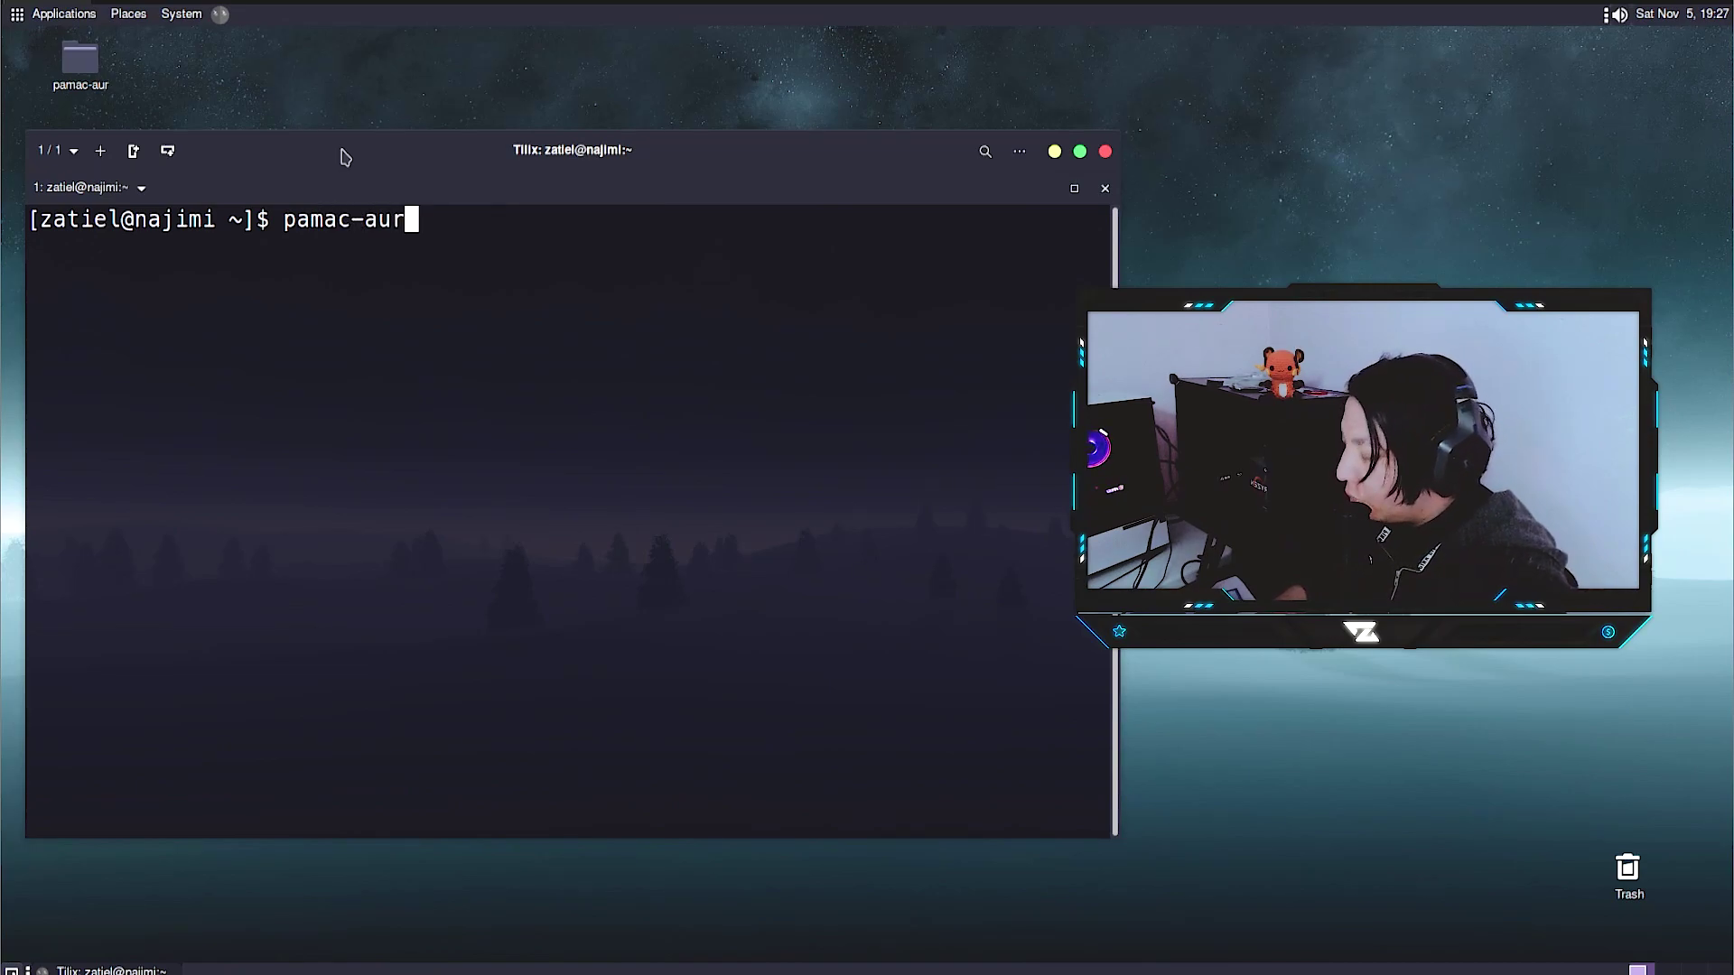
pyautogui.press('Return')
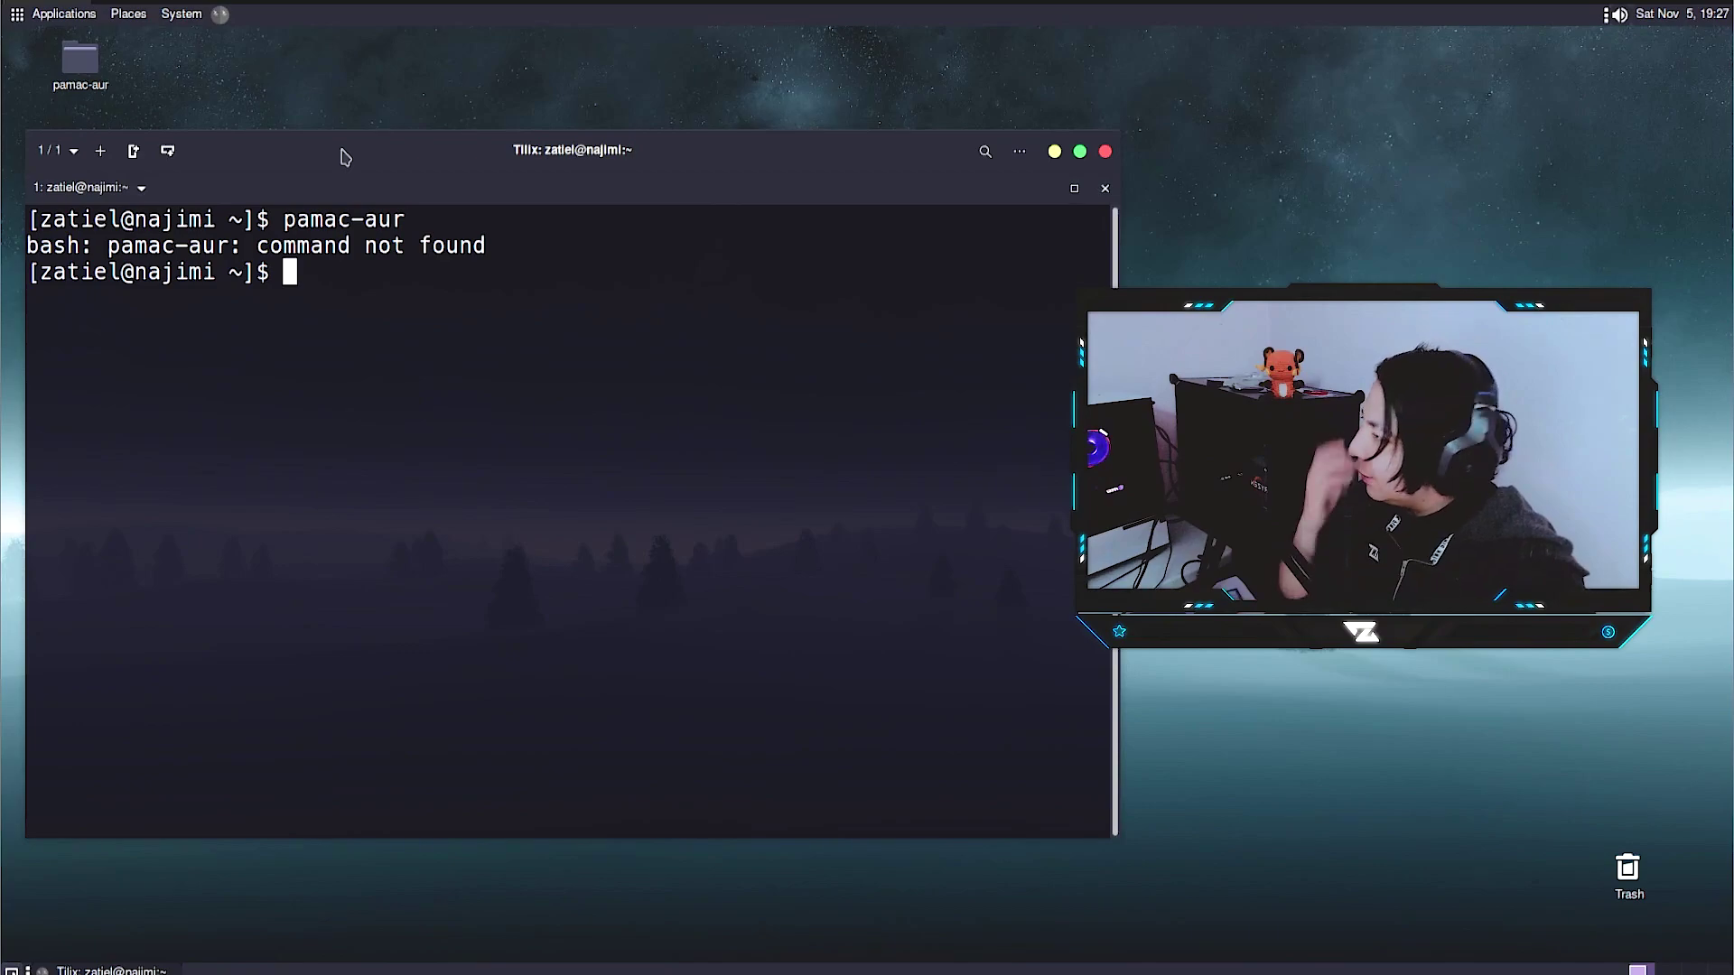
# Open Add/Remove Software from the desktop's system administration tools and move its window to uncover the terminal output
pyautogui.click(41, 13)
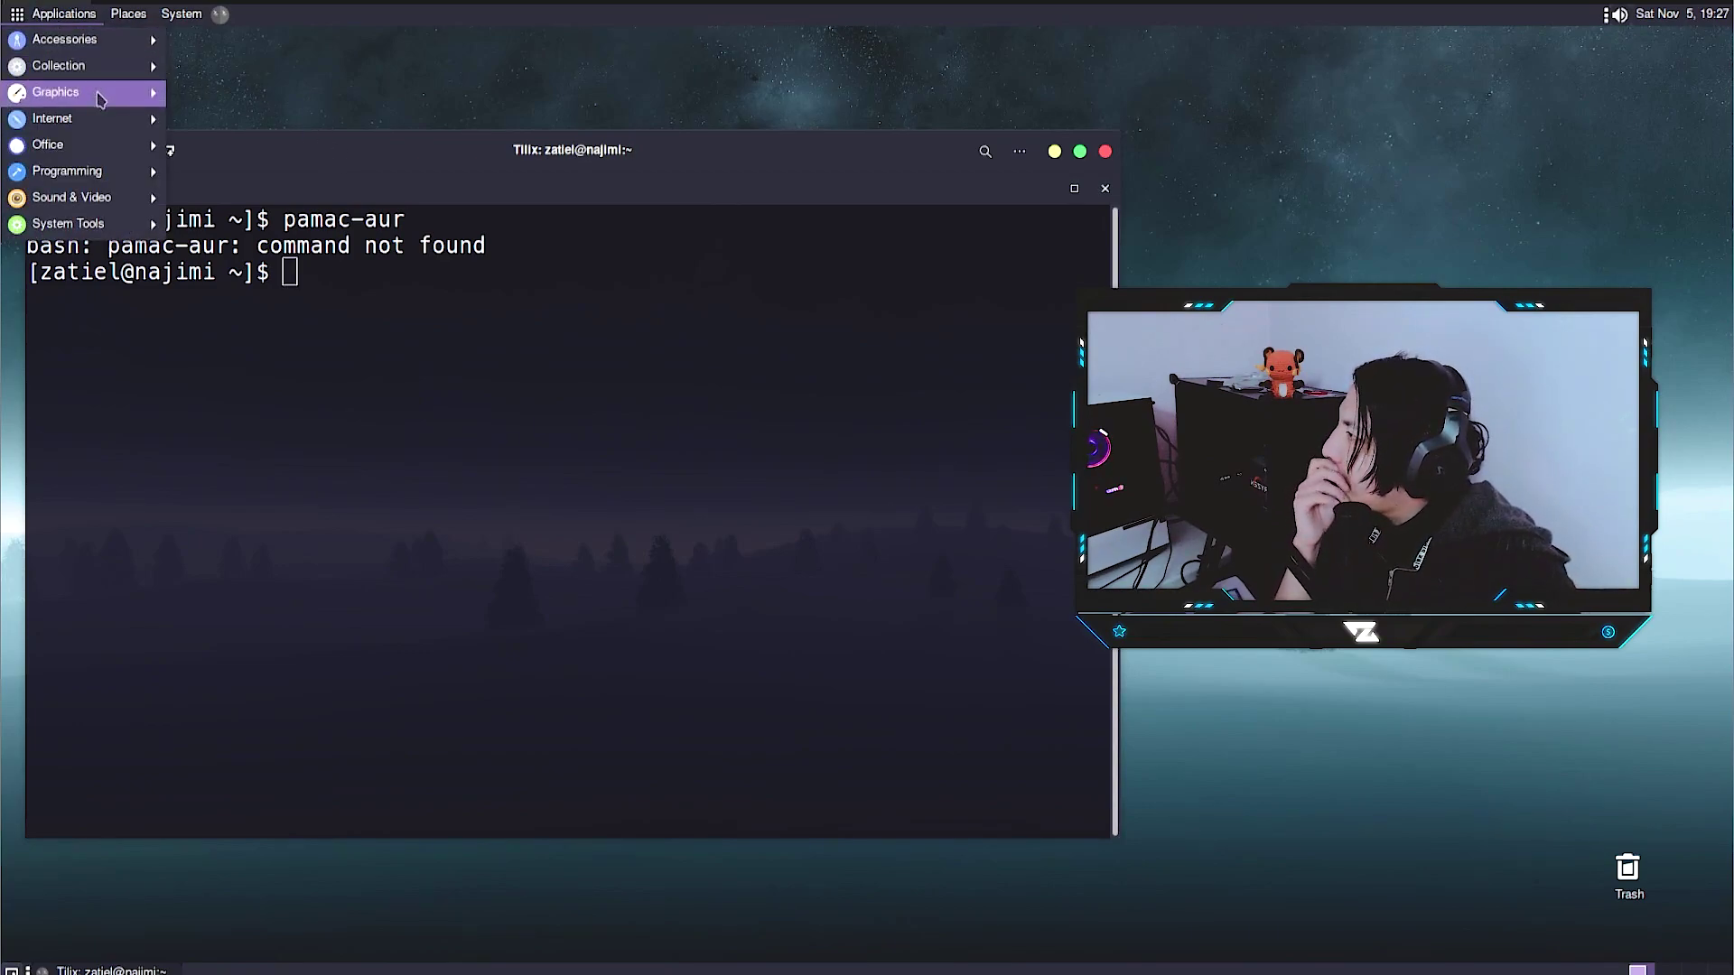
pyautogui.moveTo(109, 122)
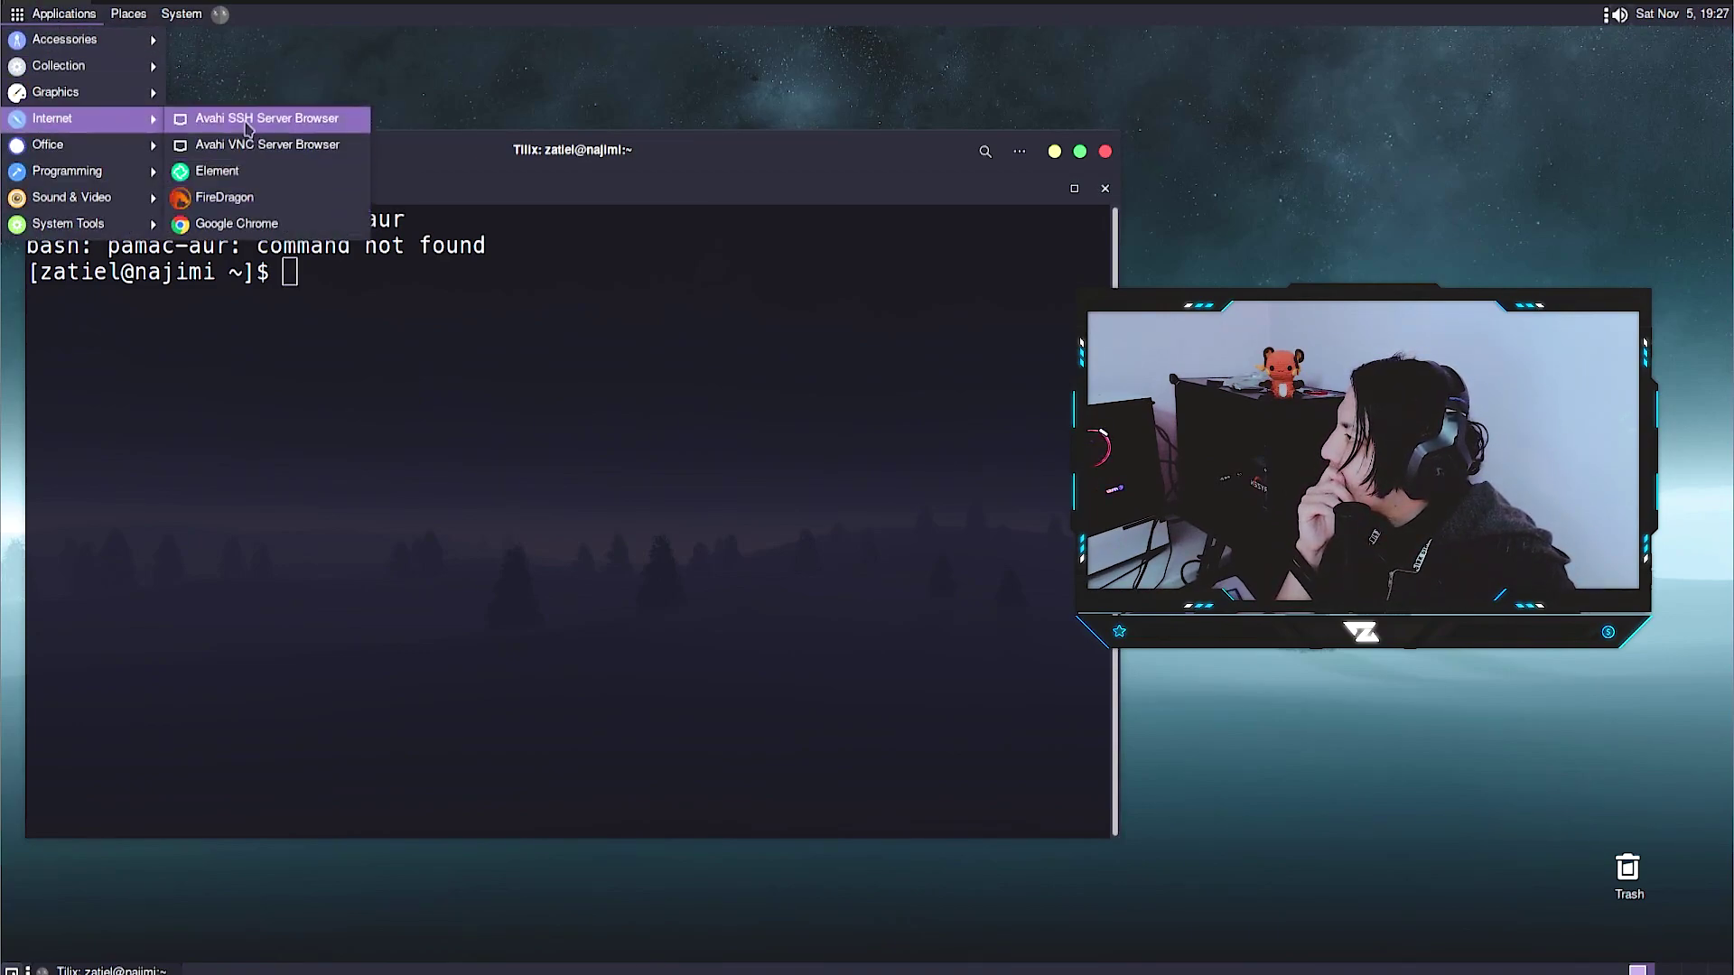
pyautogui.moveTo(181, 13)
pyautogui.moveTo(183, 68)
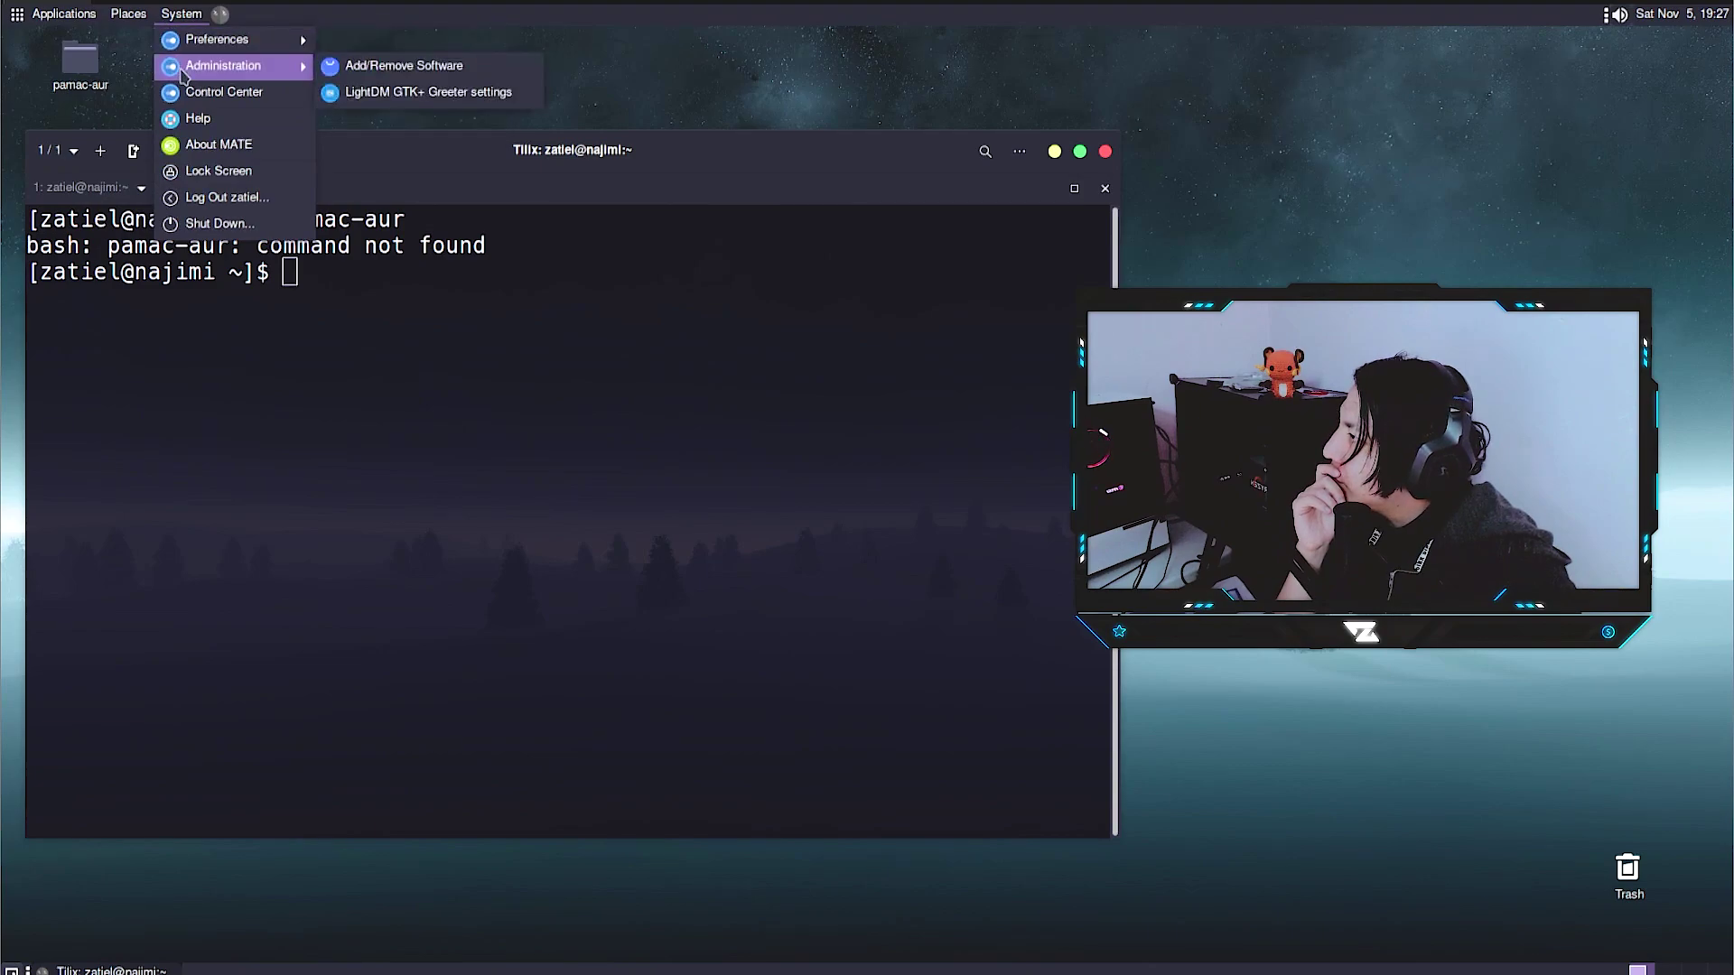
pyautogui.click(411, 65)
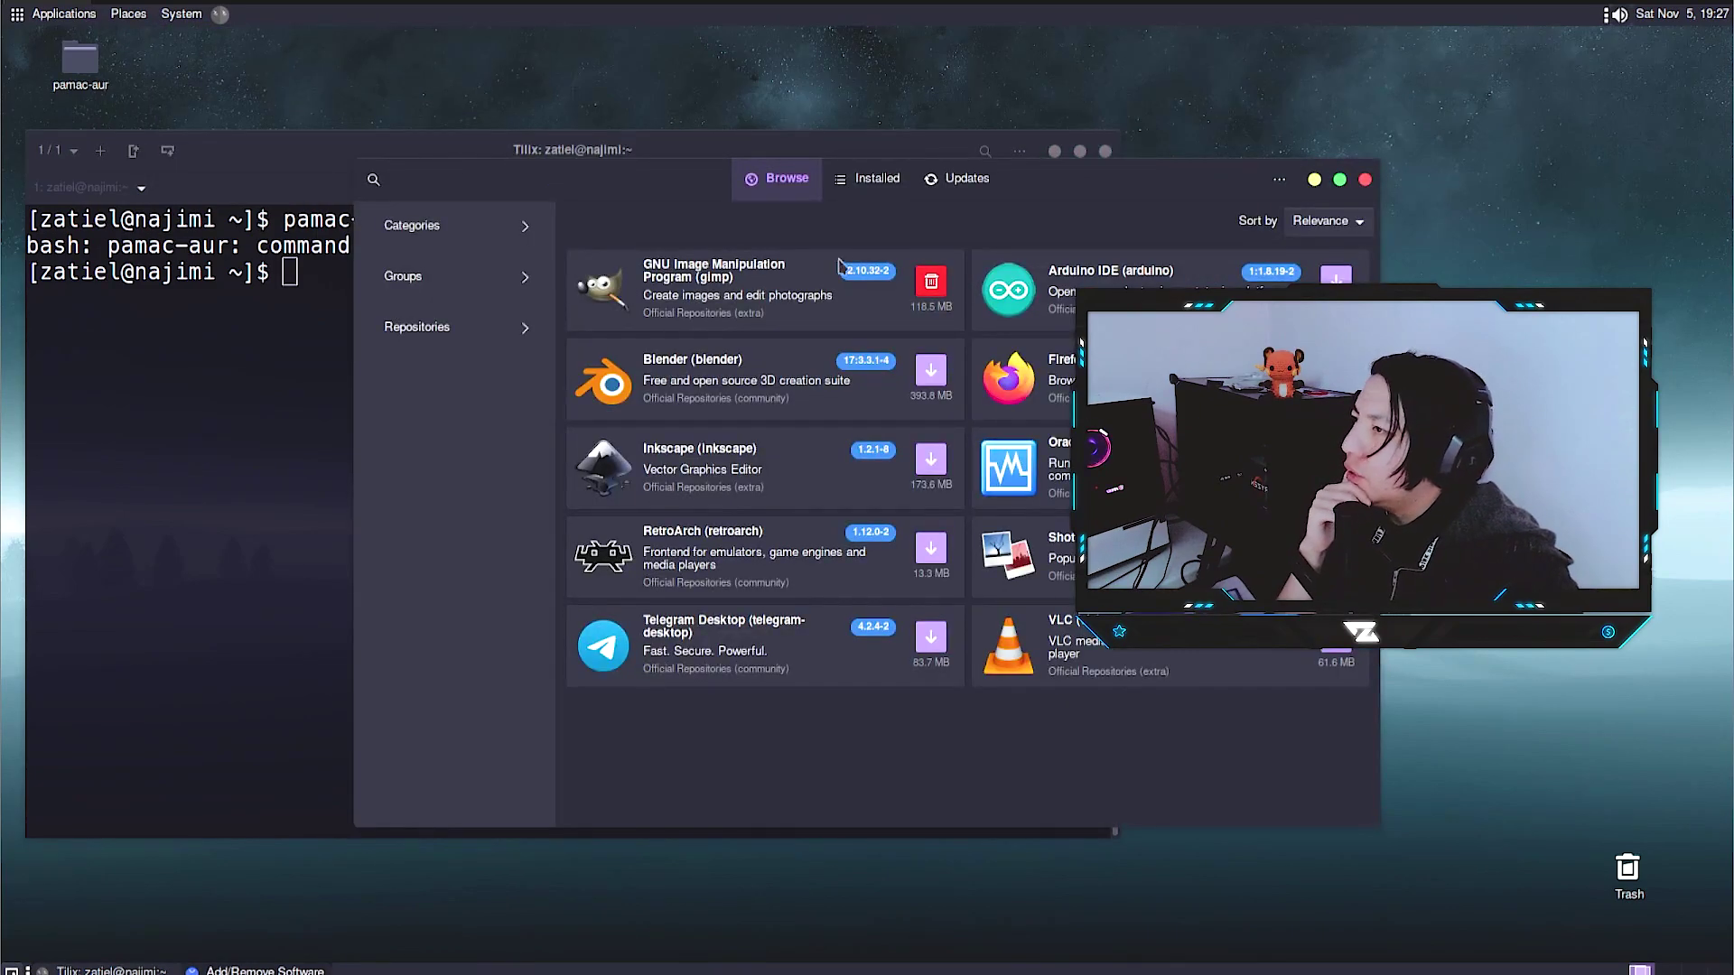
pyautogui.moveTo(685, 196); pyautogui.dragTo(841, 265)
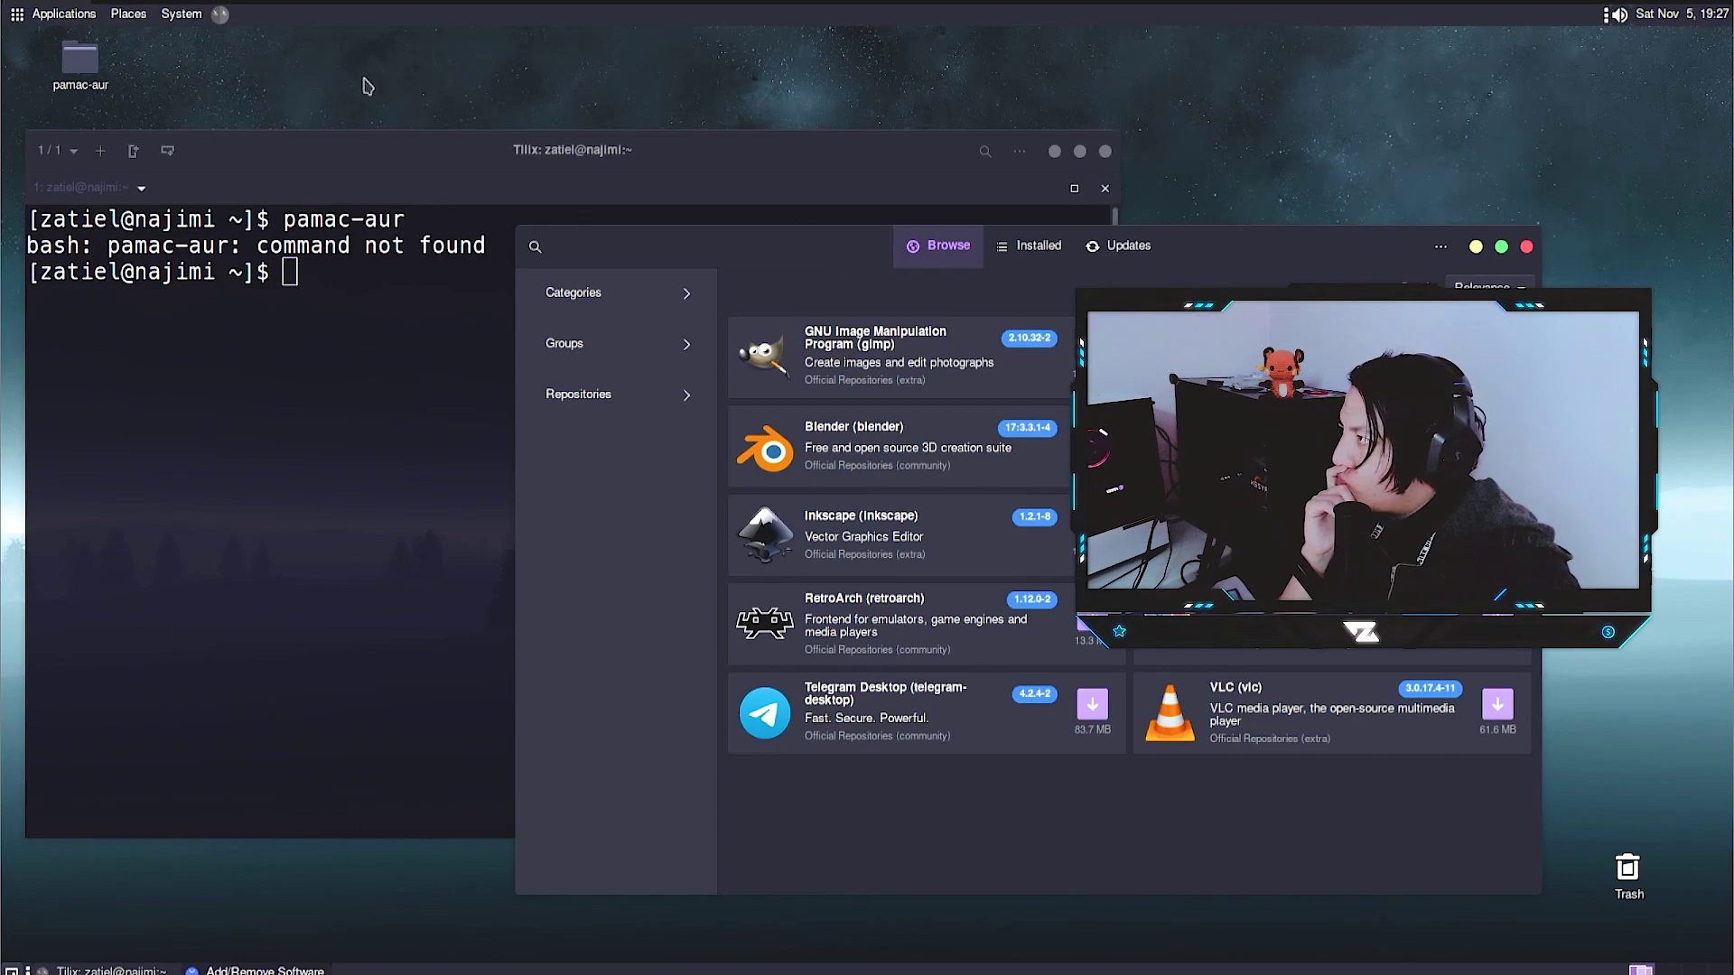
# Switch to the FireDragon browser and load the YouTube website
pyautogui.click(101, 14)
pyautogui.moveTo(81, 118)
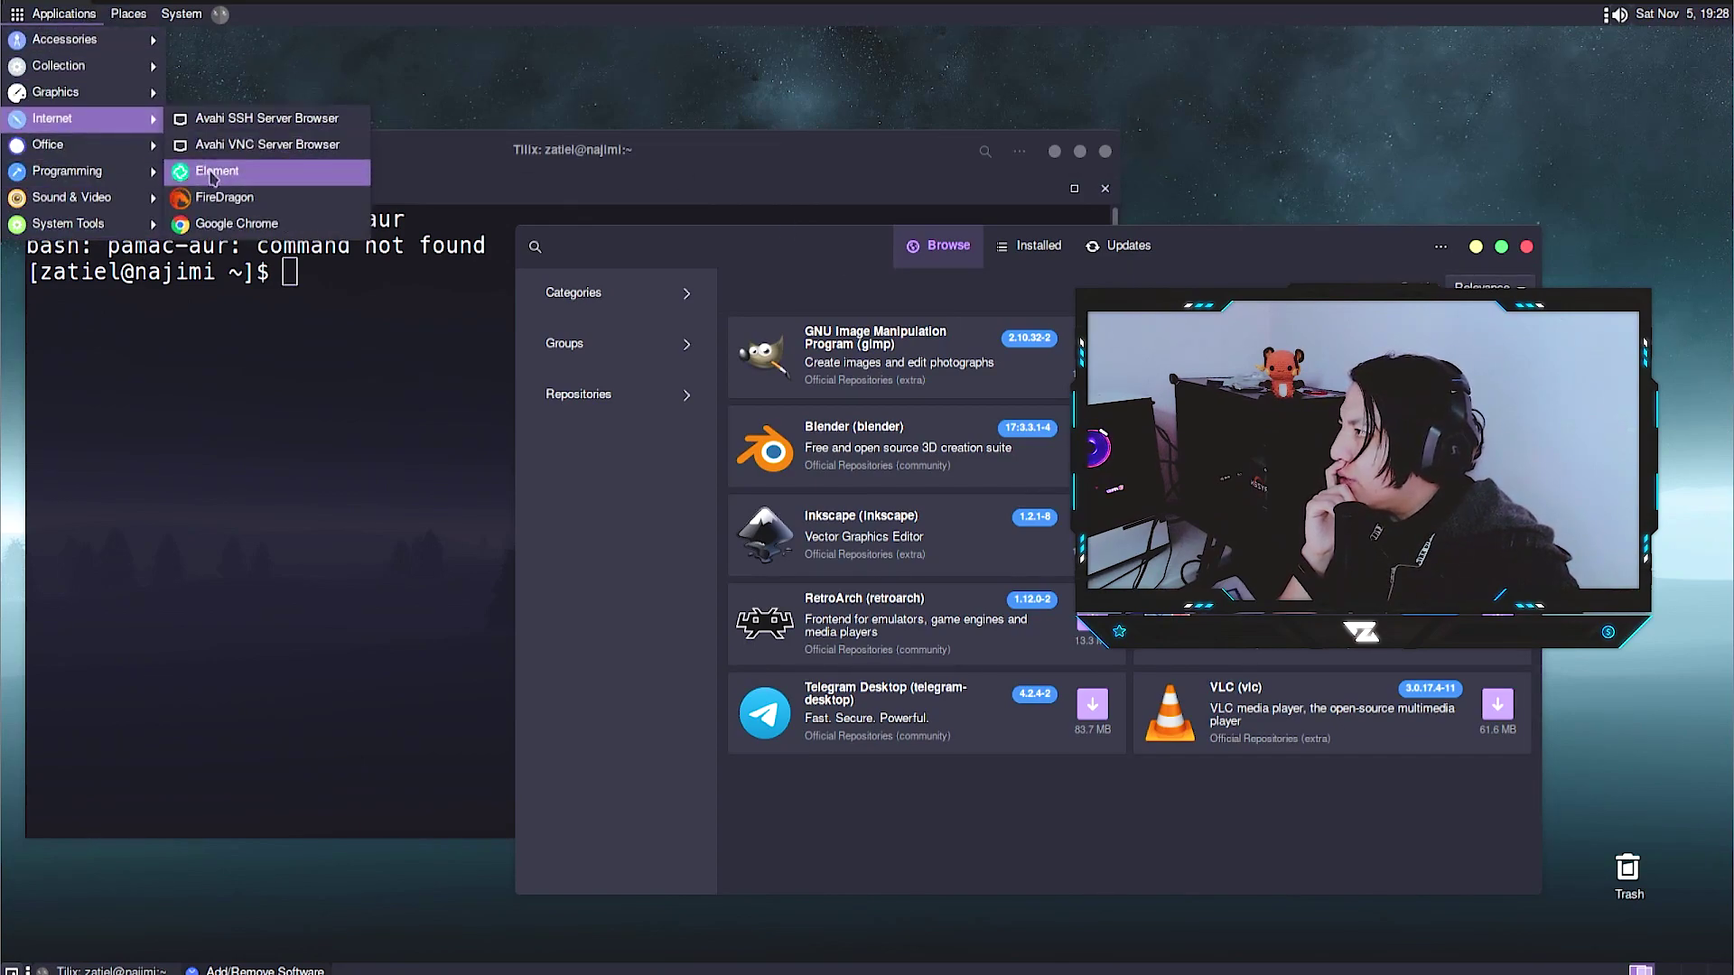
pyautogui.click(217, 197)
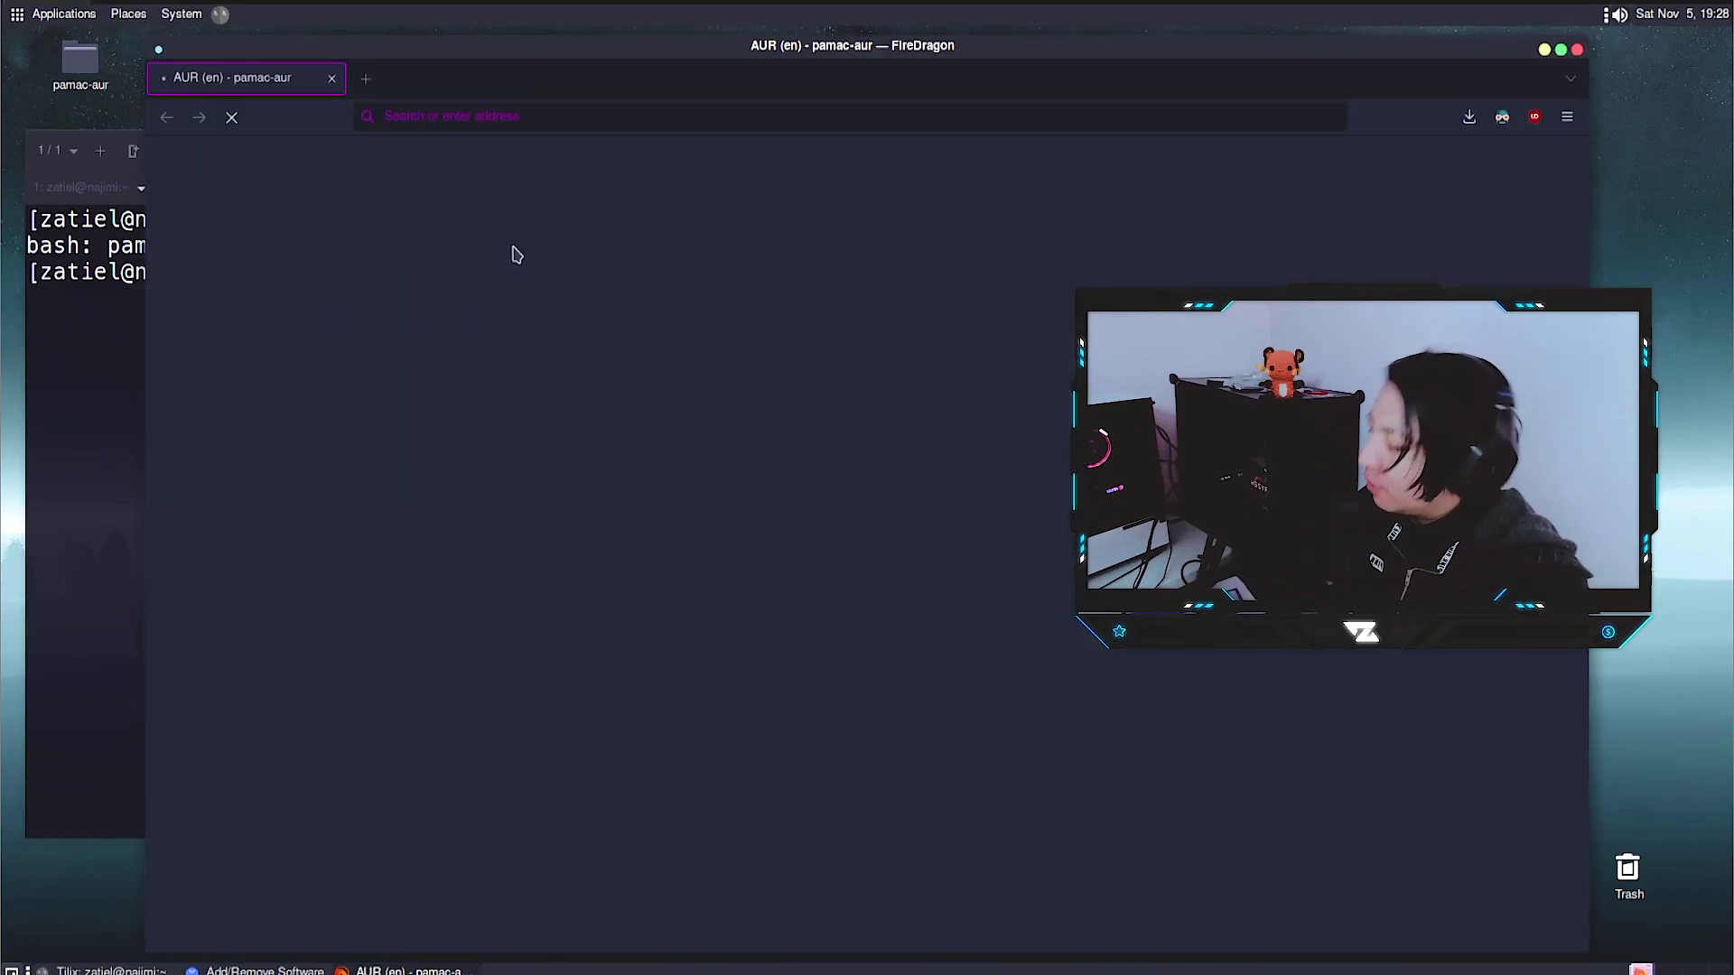
pyautogui.write('outube.co')
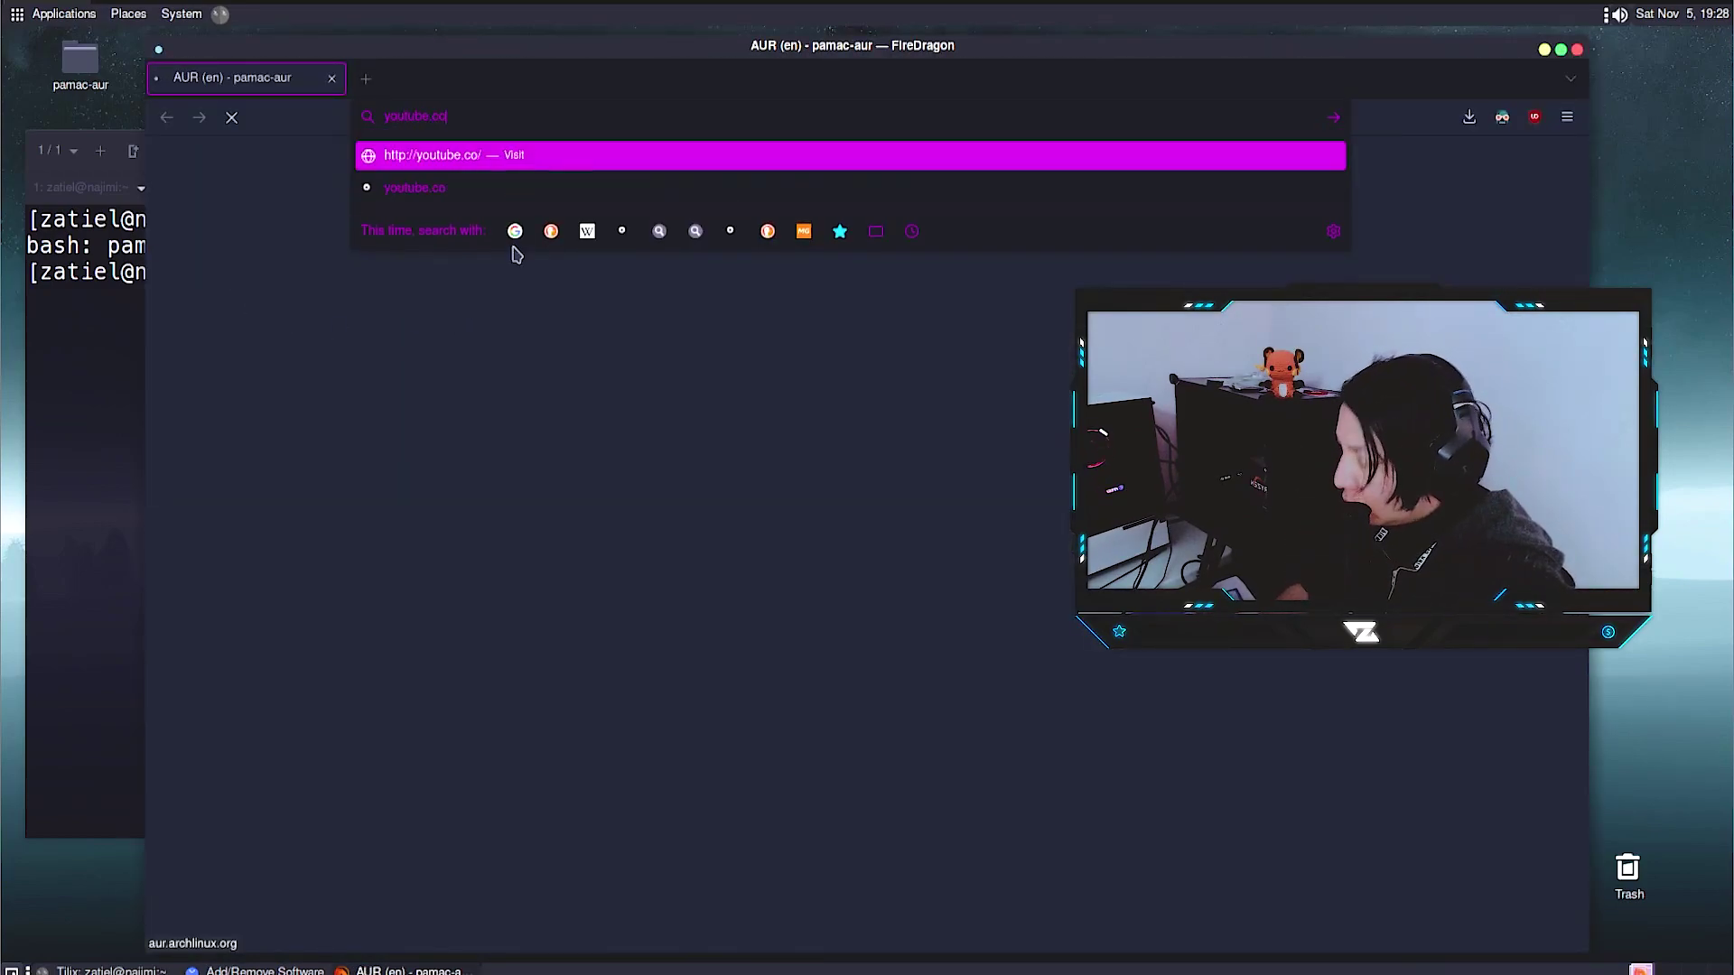
pyautogui.press('Return')
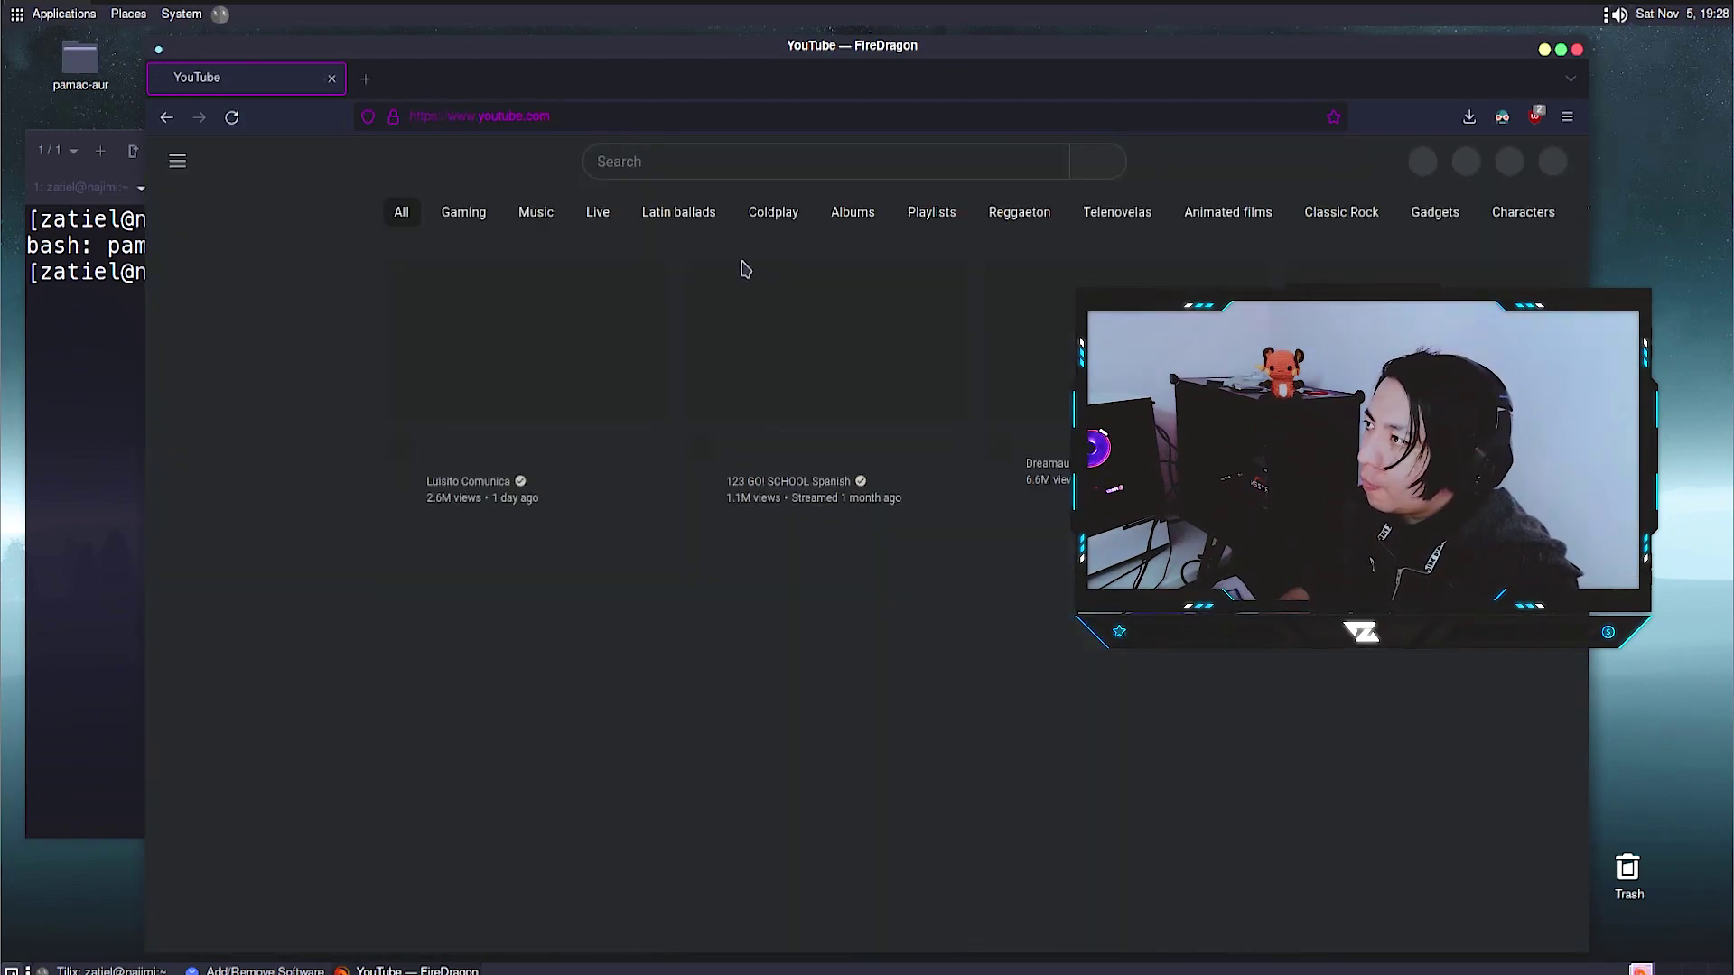
# Search YouTube for xprop zatiel and open the video titled xprop WM_CLASS
pyautogui.click(706, 160)
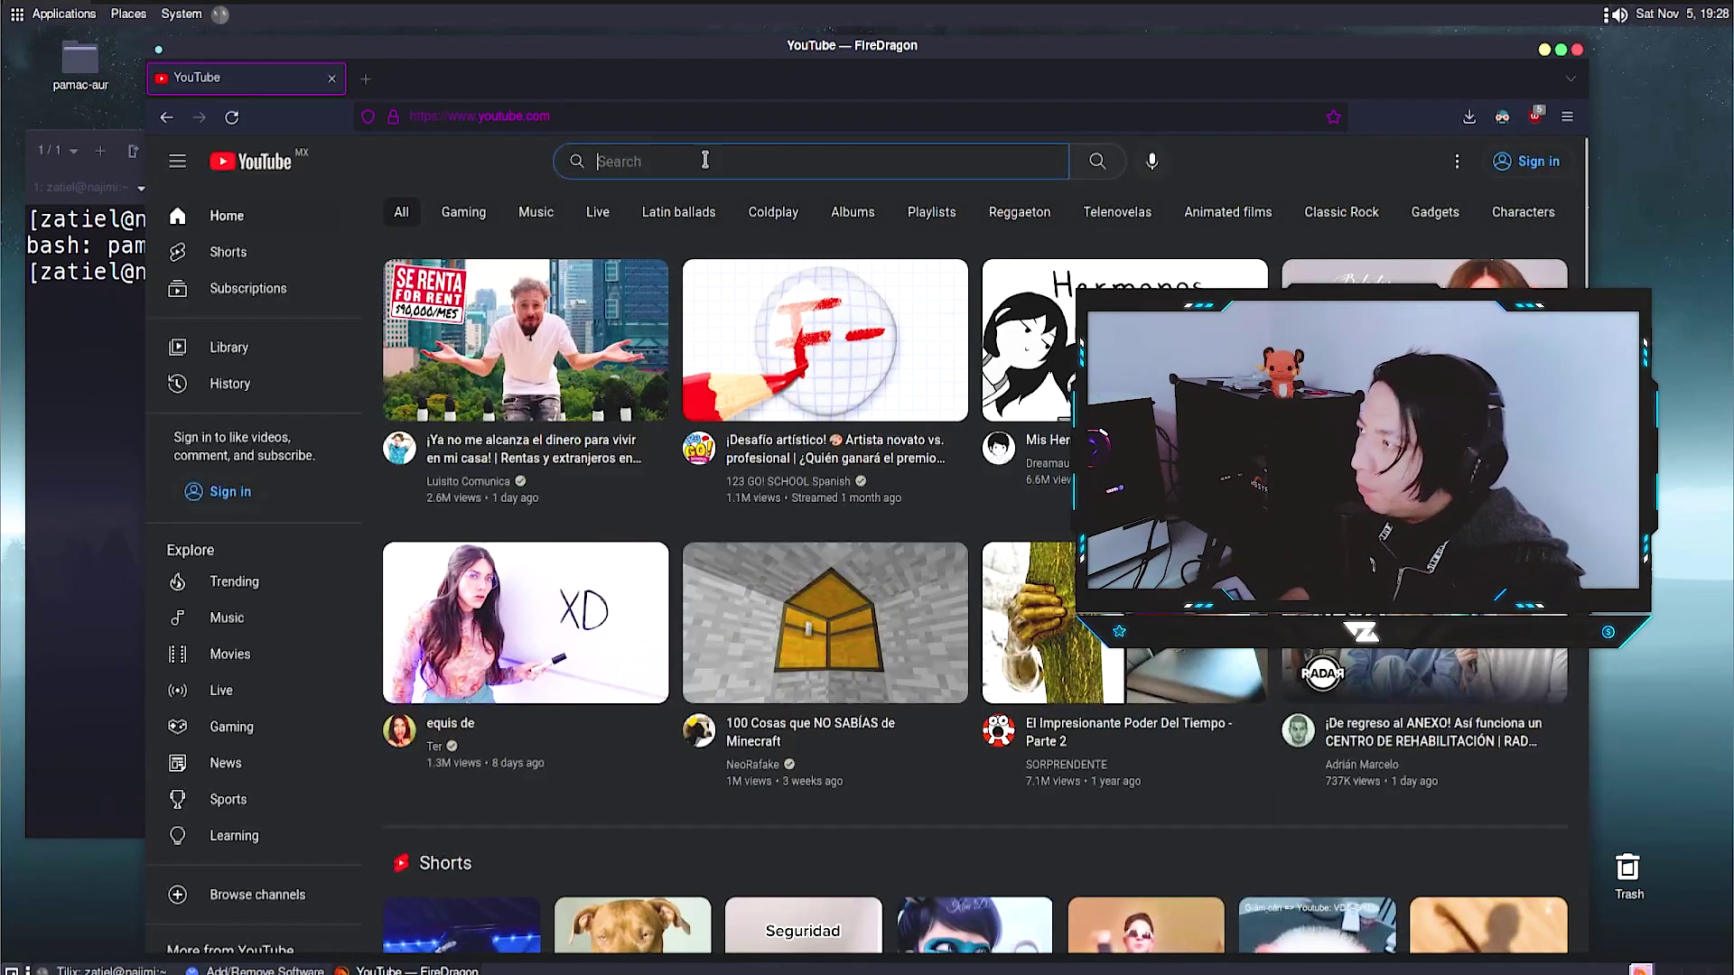
pyautogui.write('xprop za')
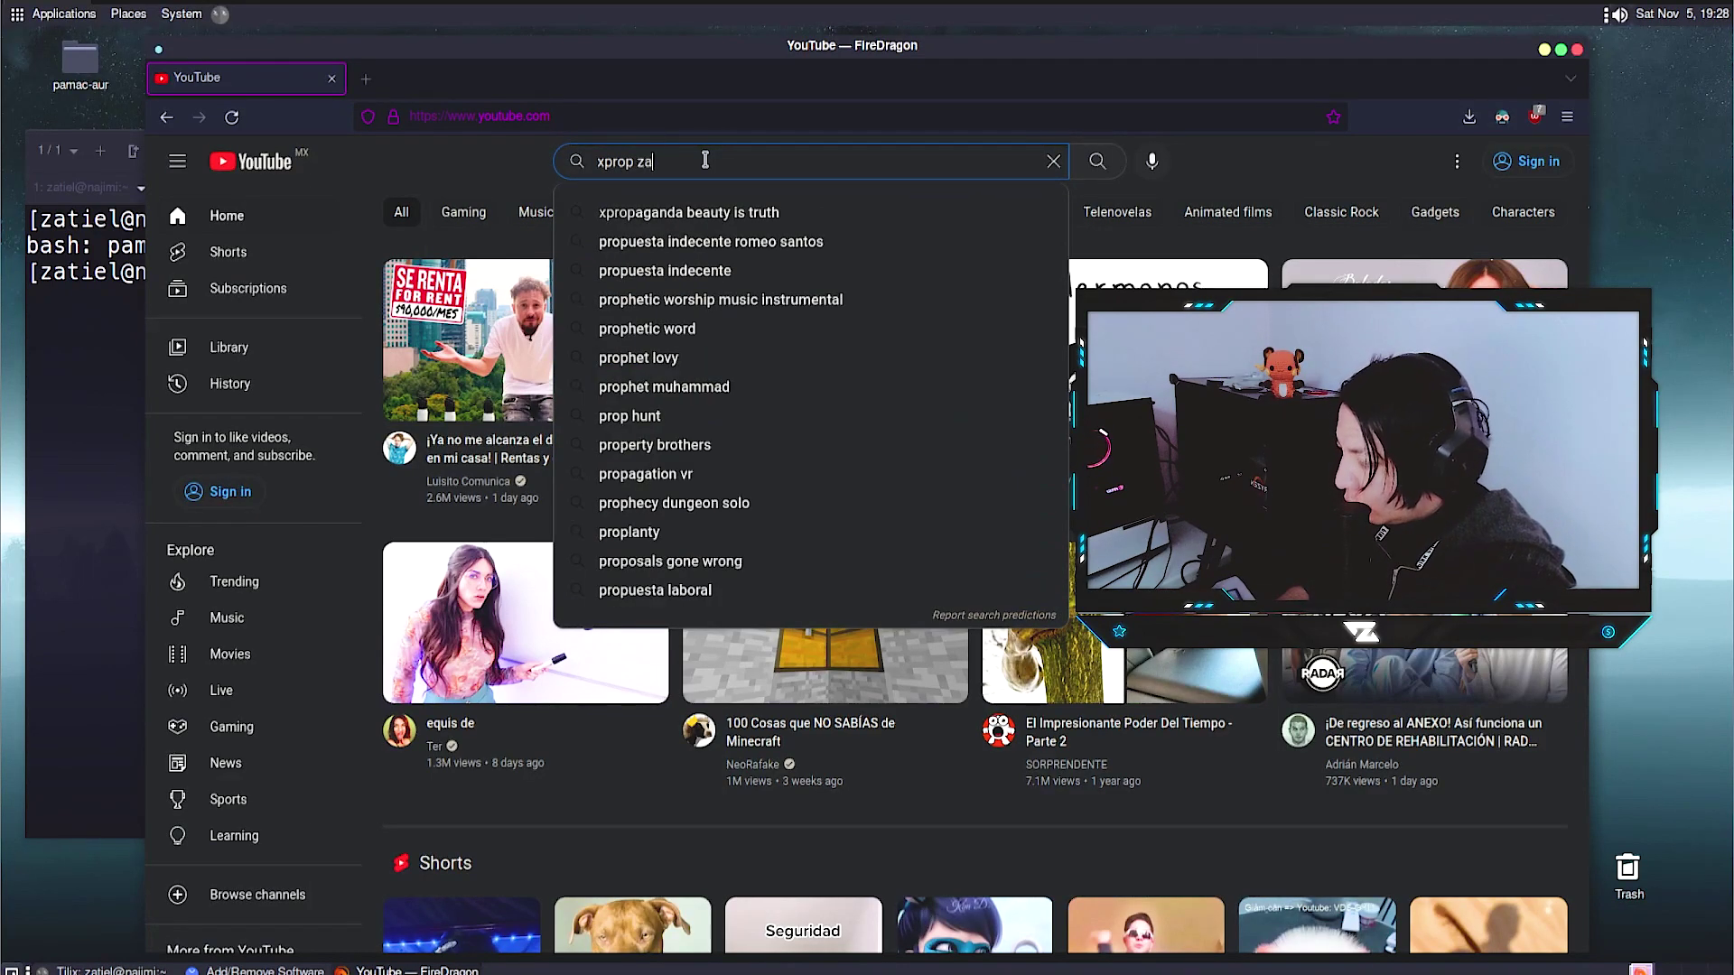
pyautogui.press('BackSpace')
pyautogui.press('BackSpace')
pyautogui.press('BackSpace')
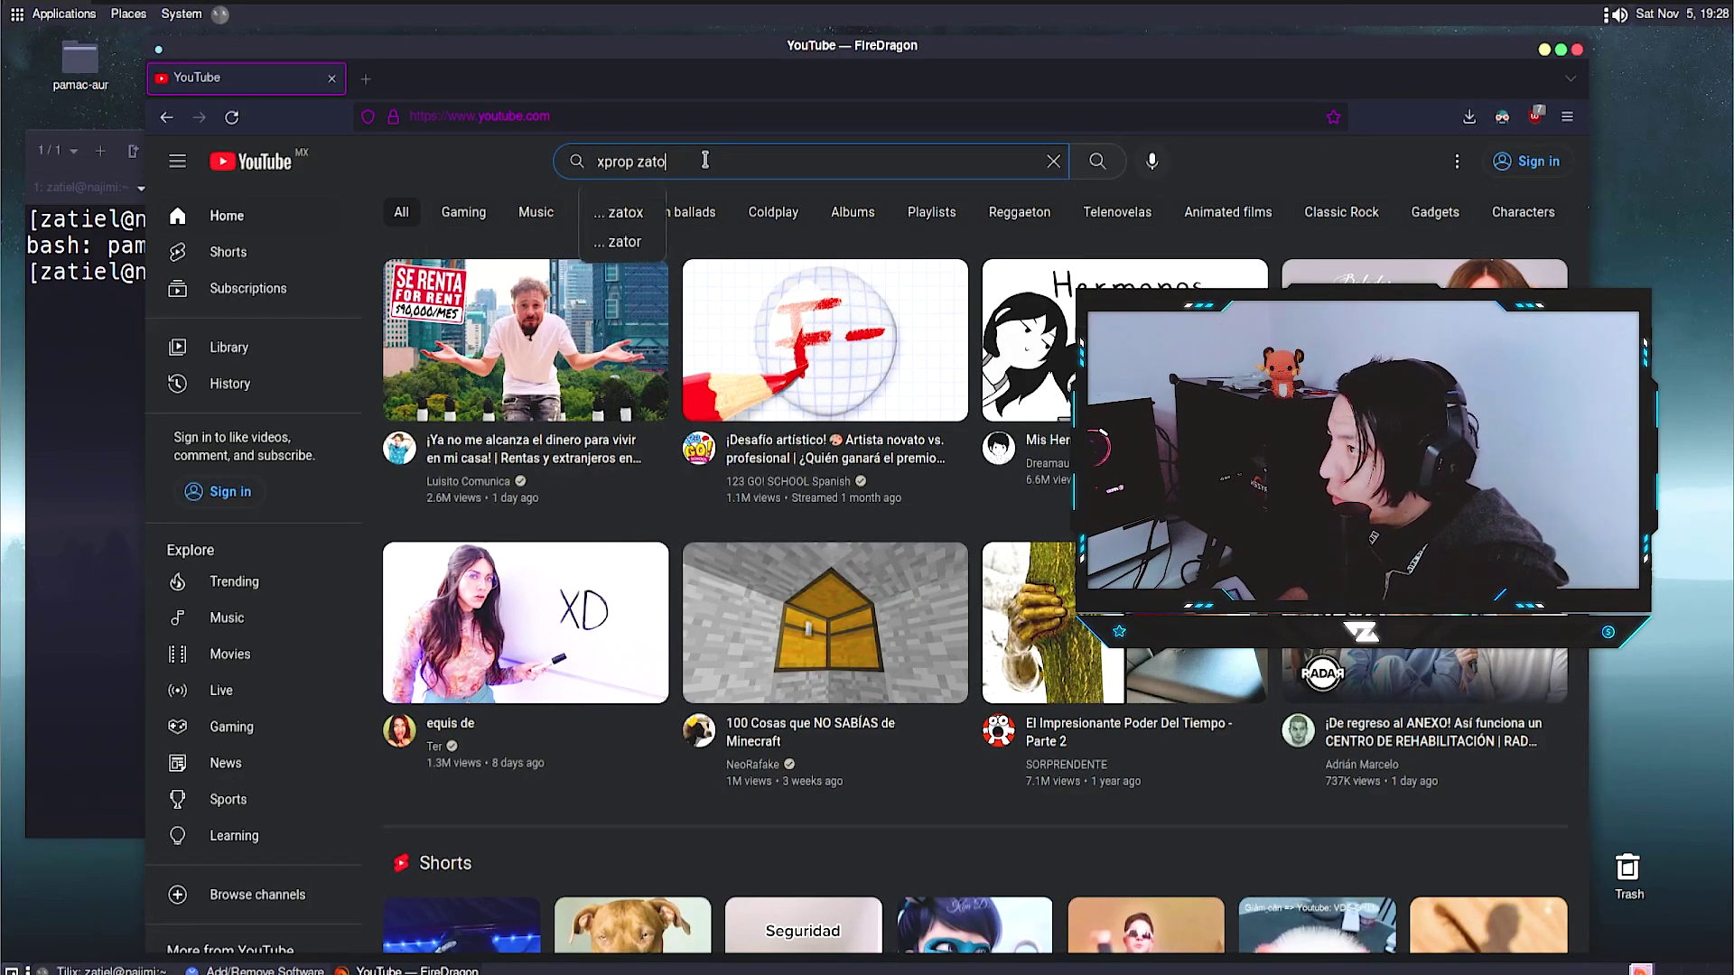
pyautogui.write('iel')
pyautogui.press('Return')
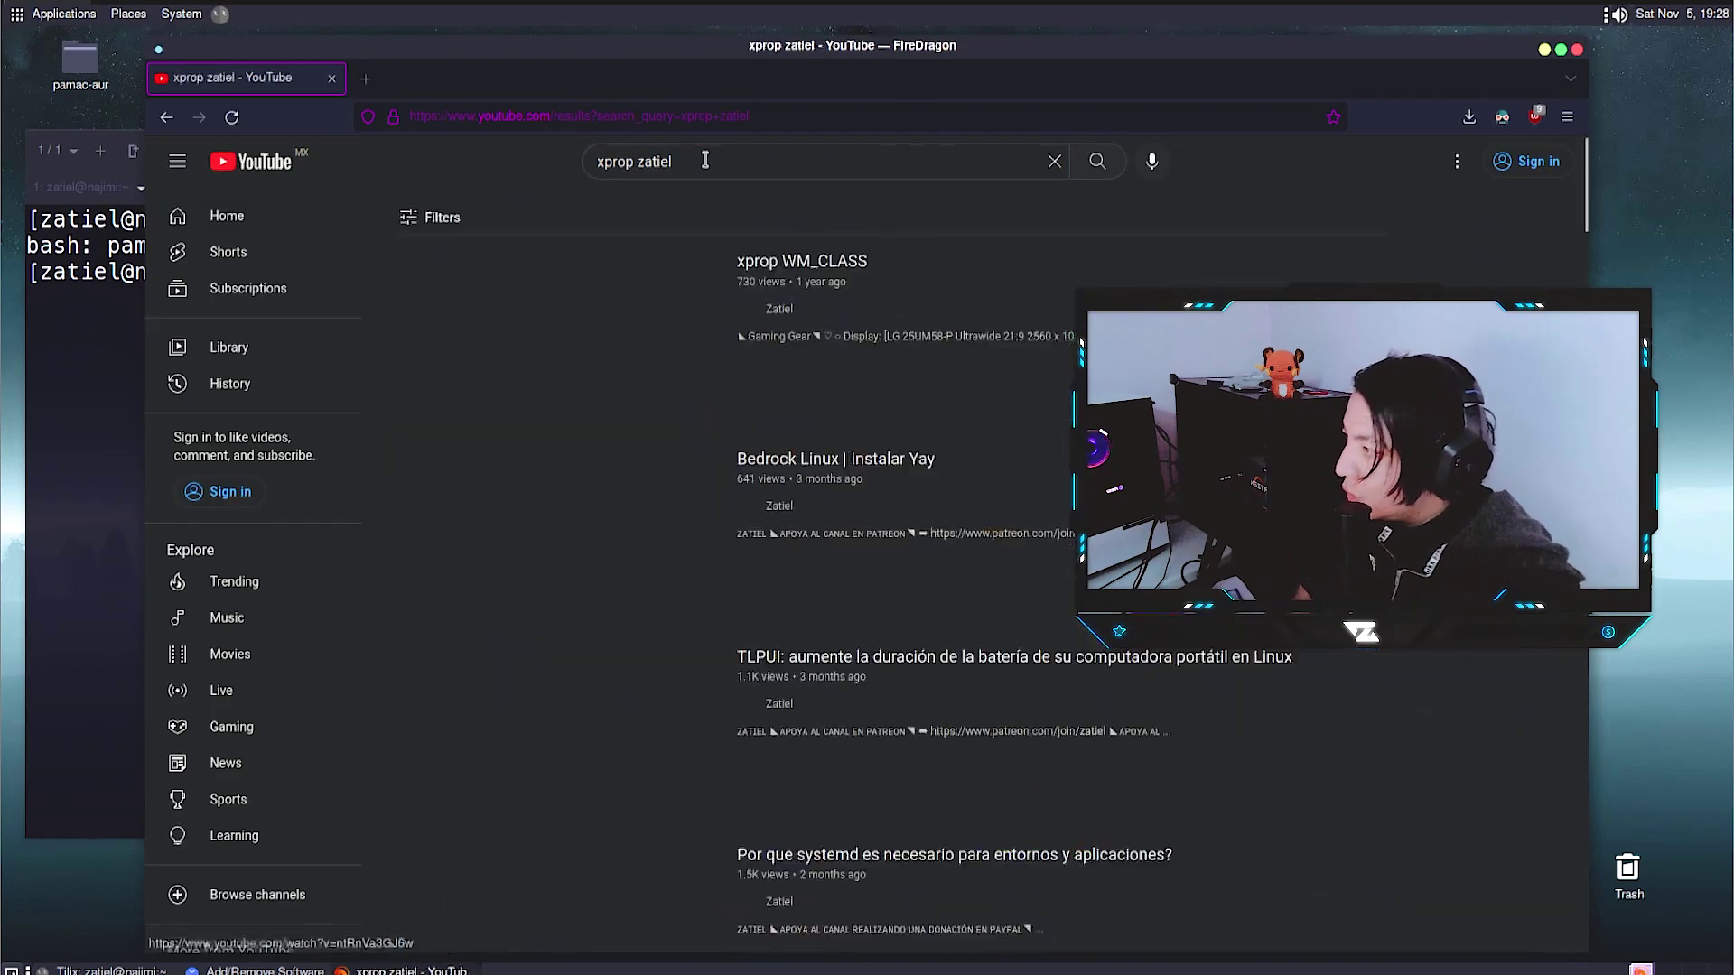
pyautogui.click(824, 261)
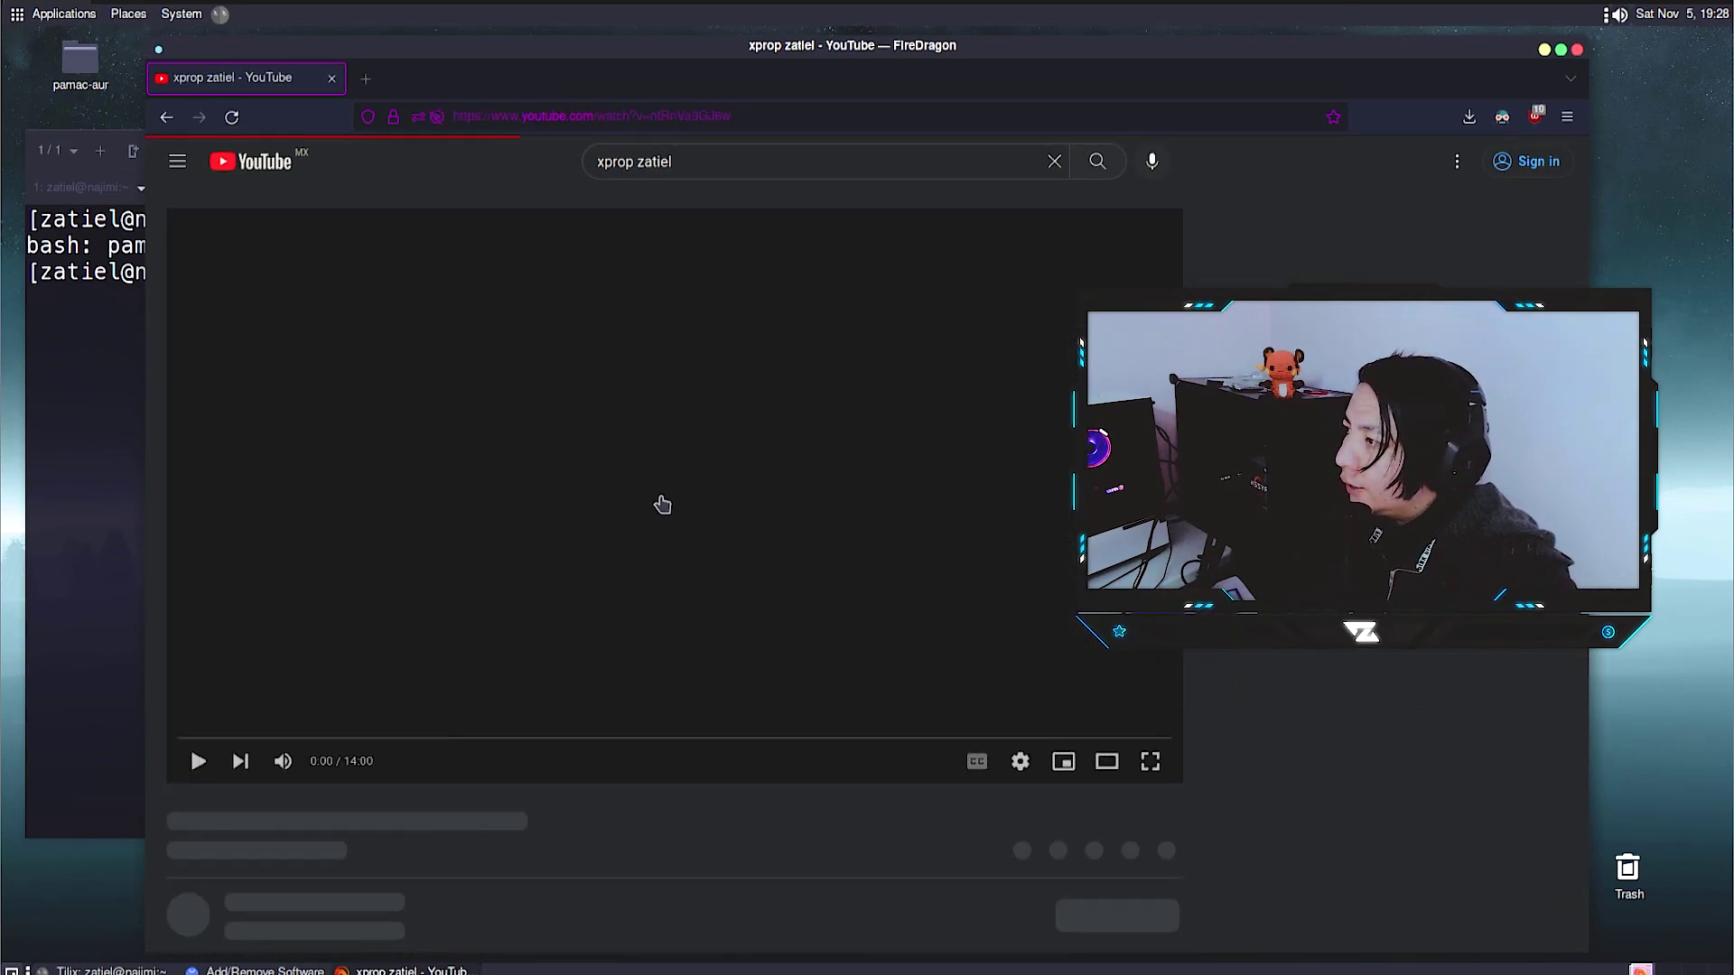
# Copy the video's title text, xprop WM_CLASS, and minimize the browser window
pyautogui.moveTo(316, 819); pyautogui.dragTo(199, 810)
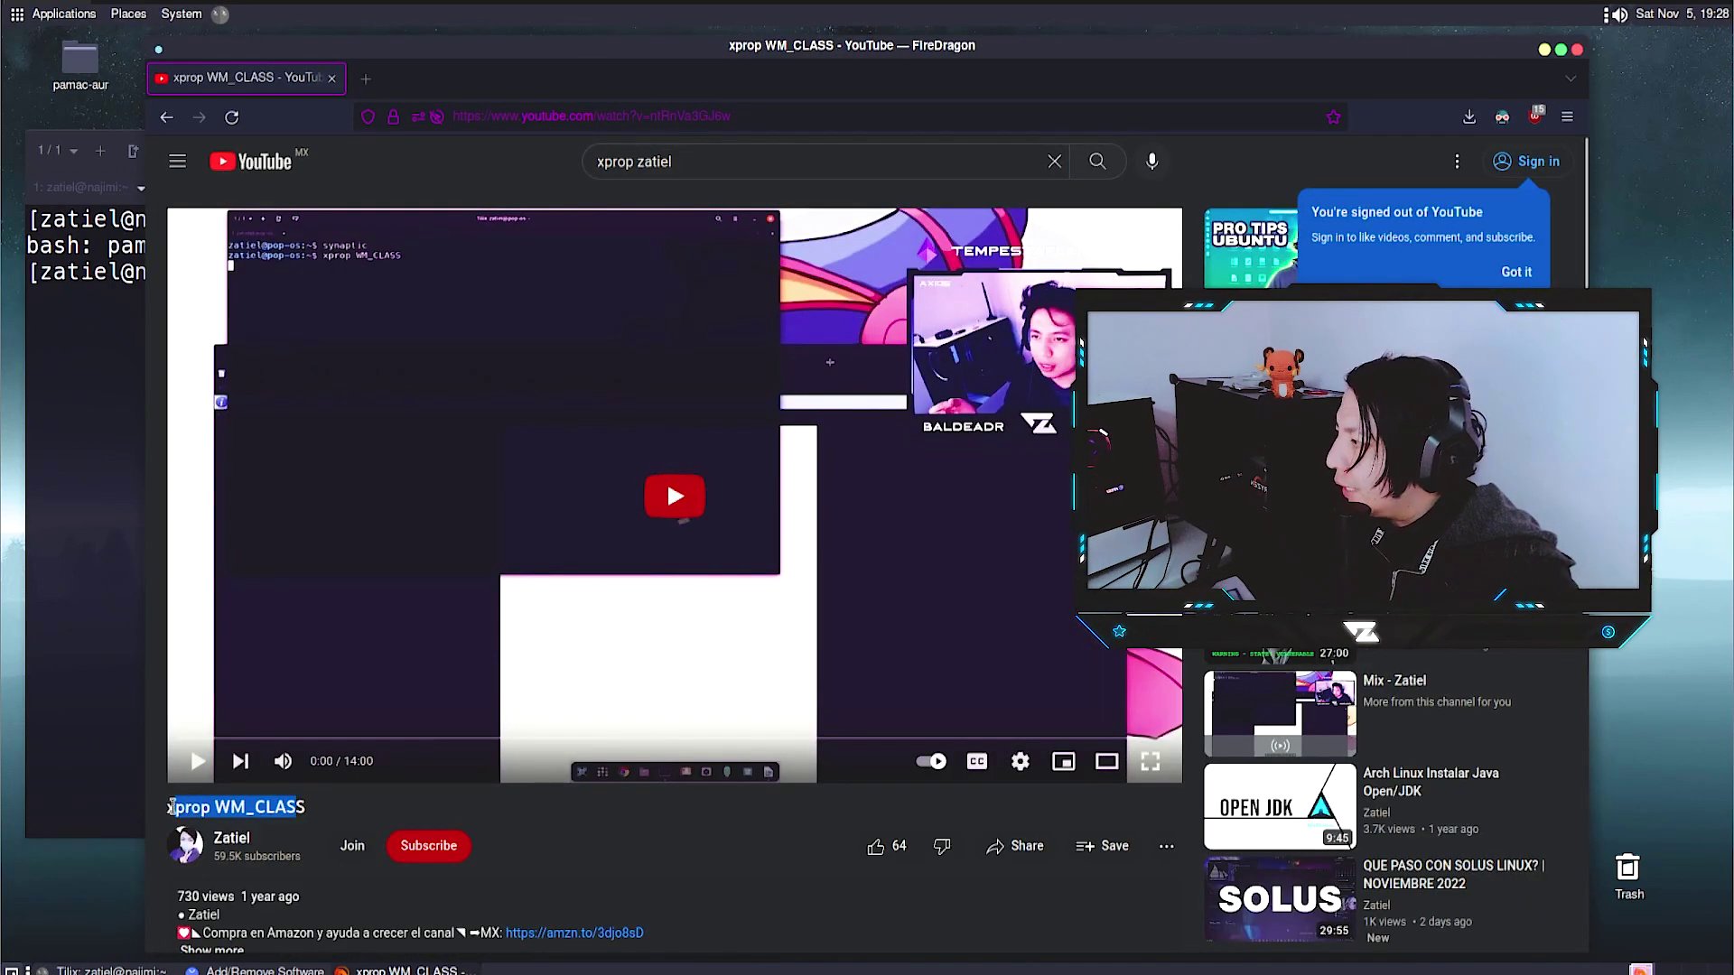
pyautogui.moveTo(323, 817)
pyautogui.mouseDown()
pyautogui.moveTo(236, 806)
pyautogui.moveTo(293, 810)
pyautogui.mouseUp()
pyautogui.rightClick(295, 810)
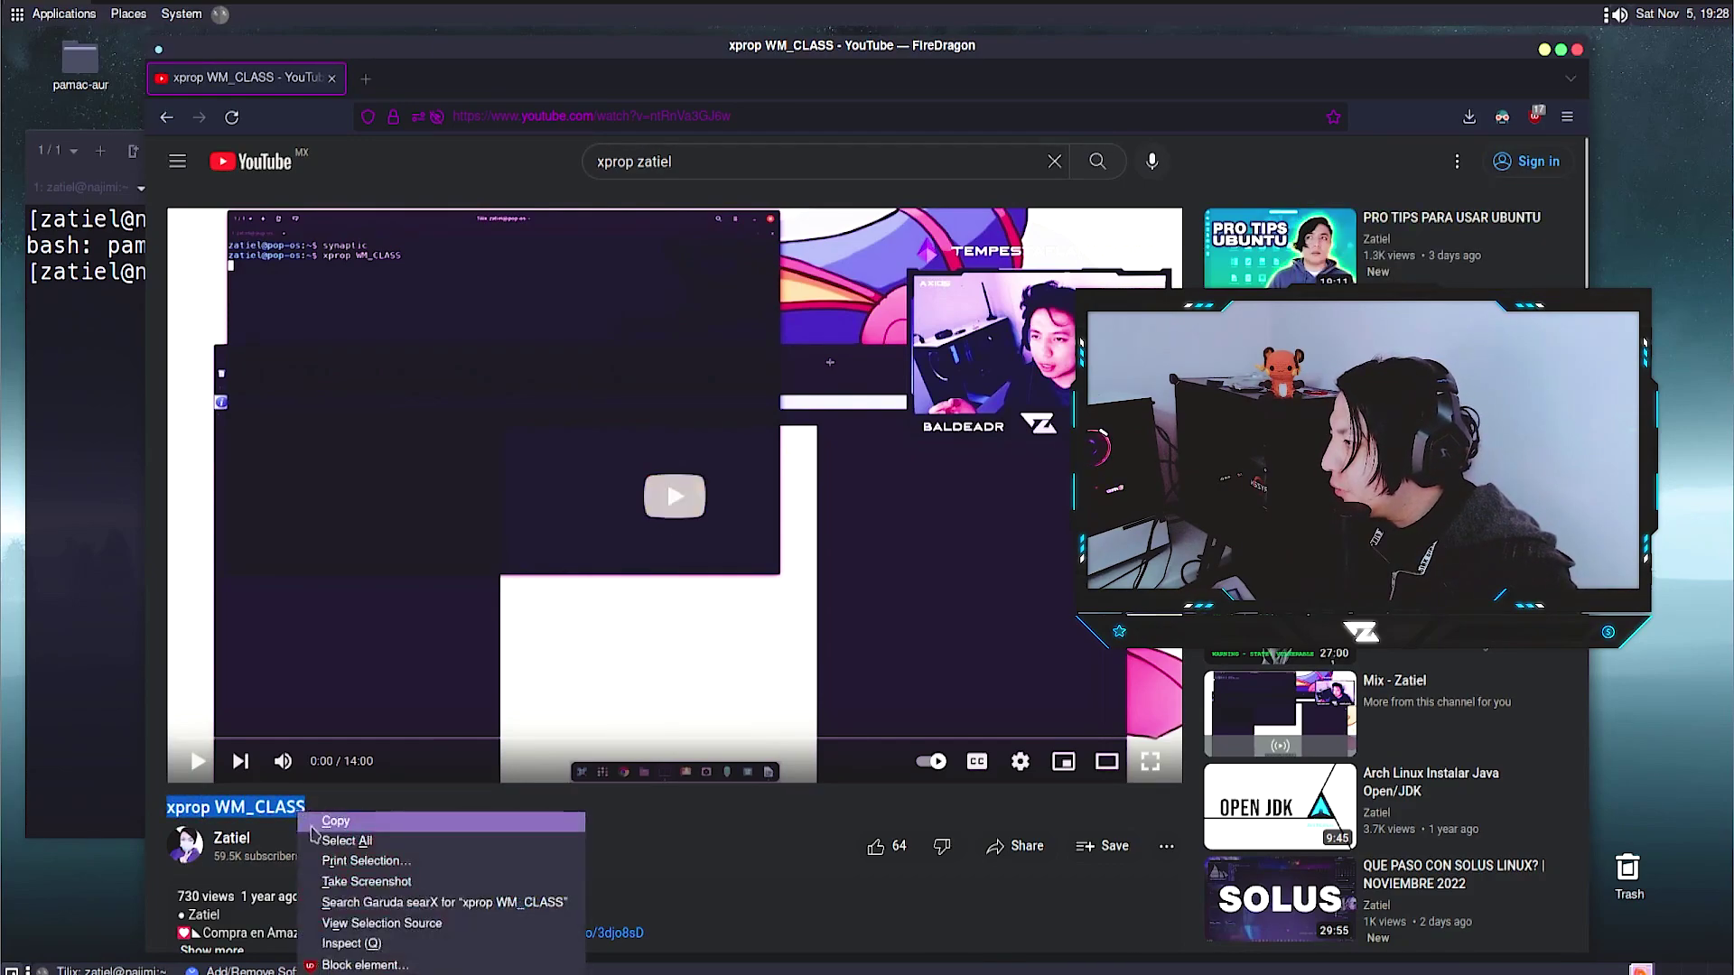
pyautogui.click(196, 762)
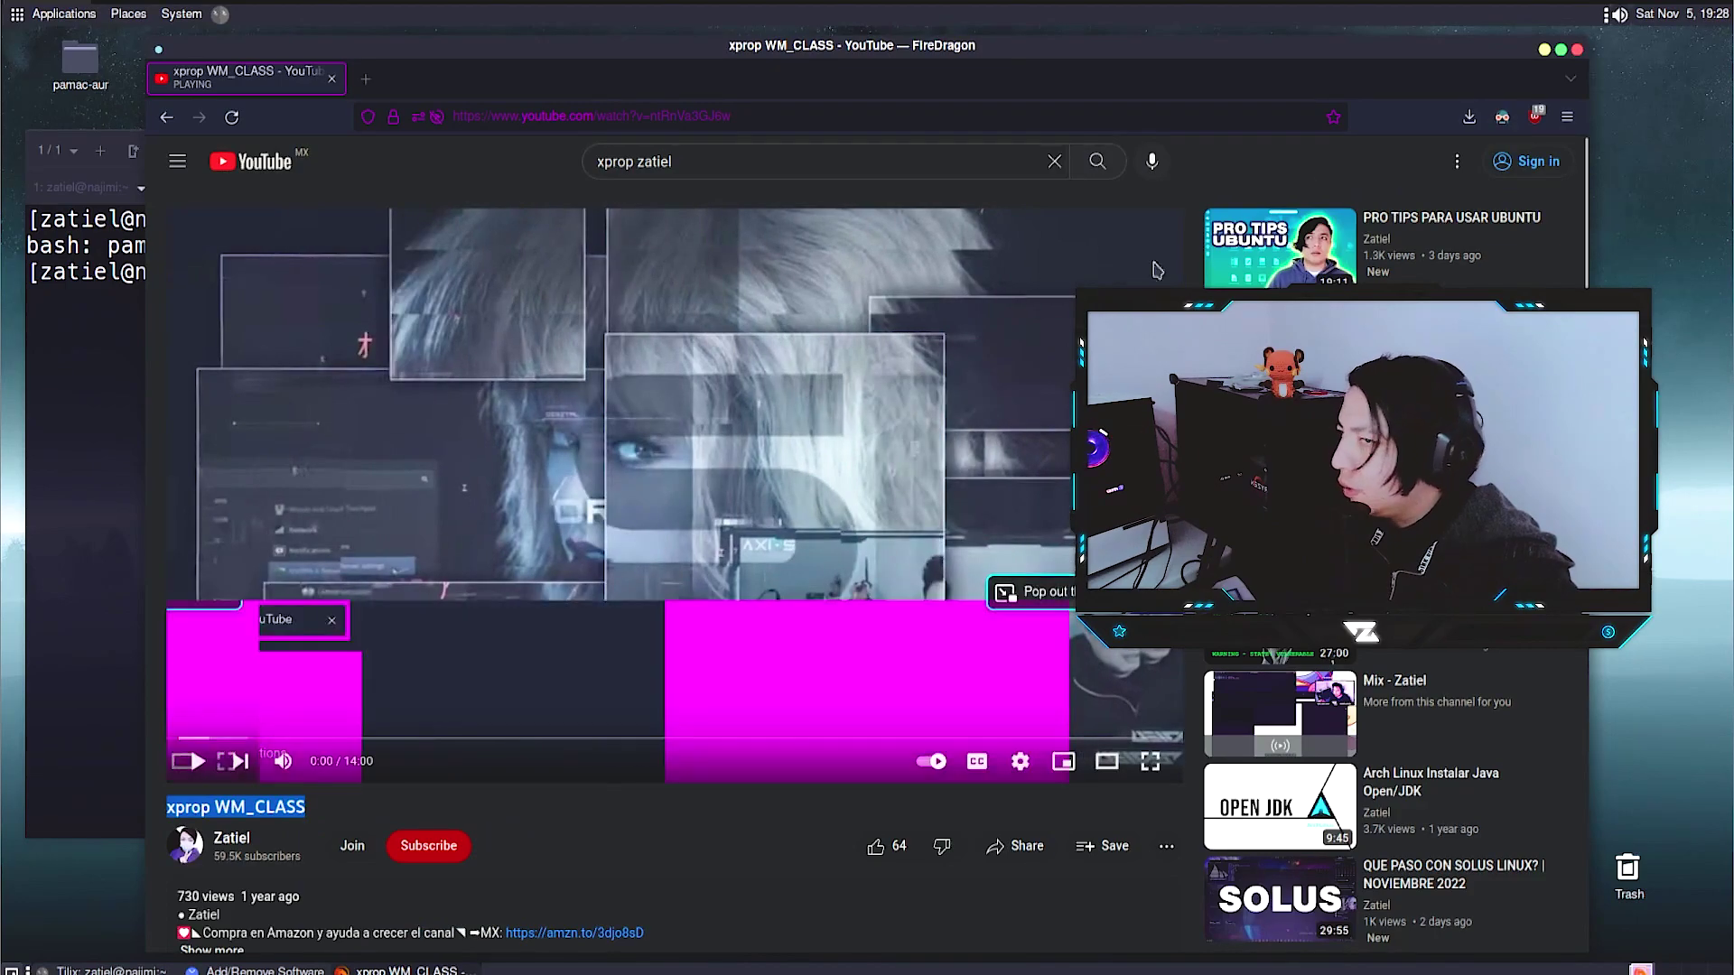
pyautogui.click(1544, 50)
# Shift the package manager window slightly, then paste and run the copied command xprop WM_CLASS in the Tilix terminal
pyautogui.click(434, 409)
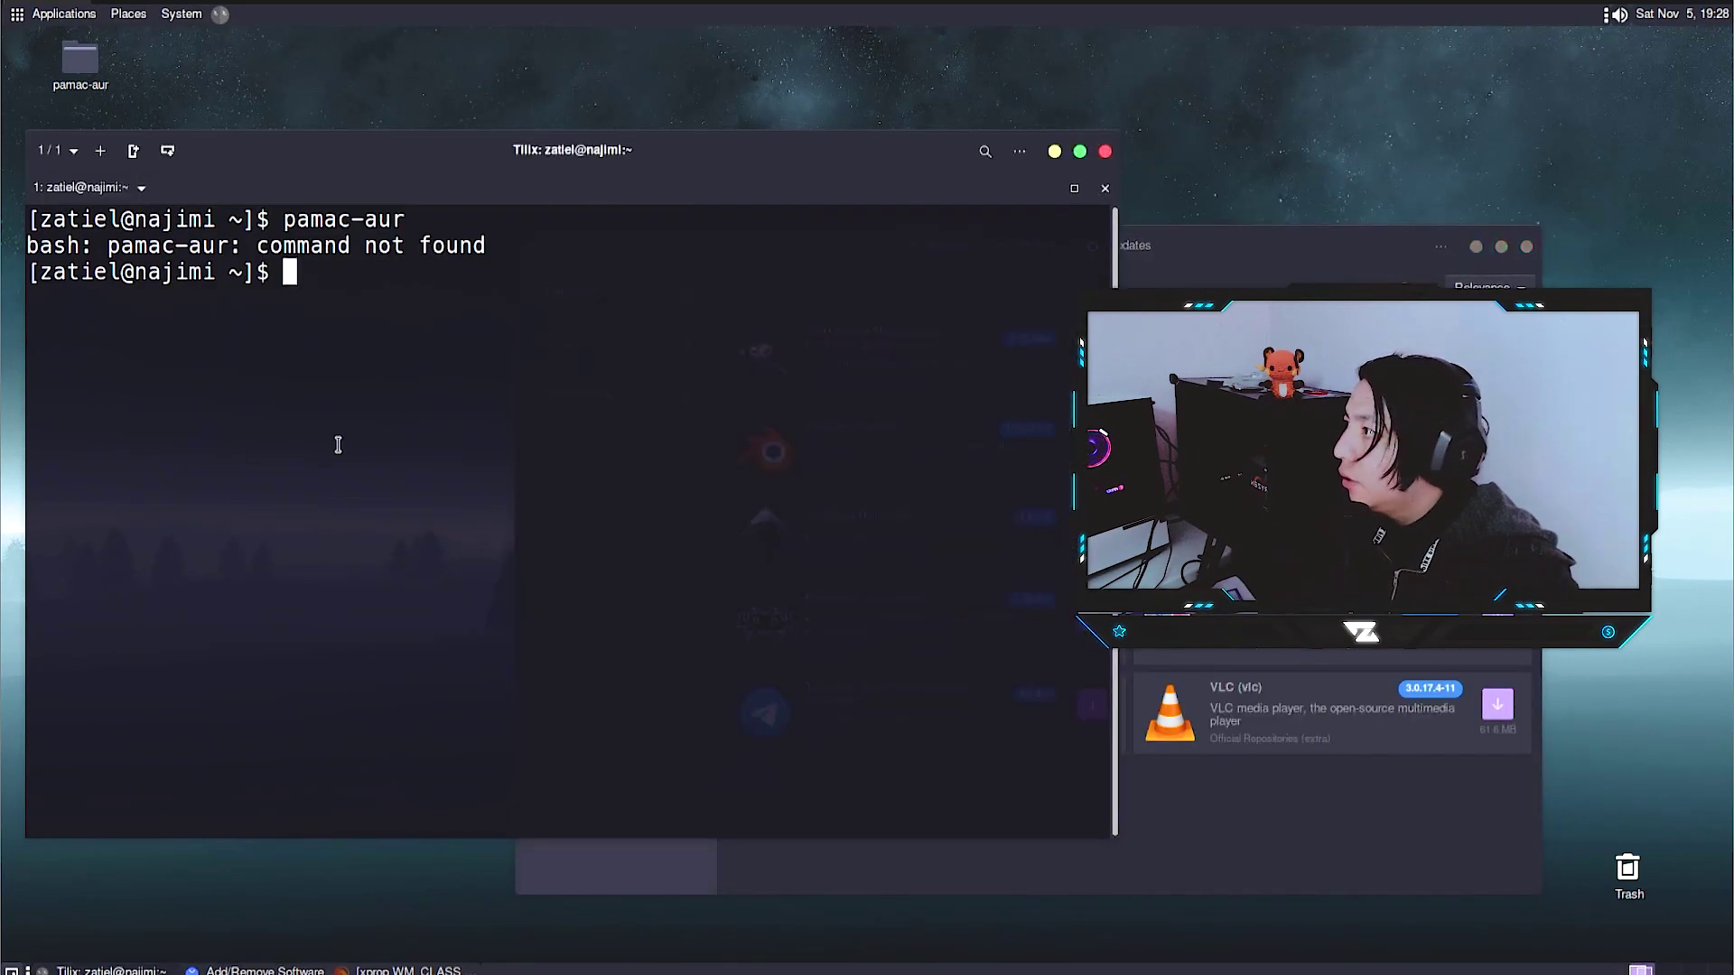
pyautogui.moveTo(1274, 260); pyautogui.dragTo(1260, 295)
pyautogui.click(300, 357)
pyautogui.rightClick(299, 357)
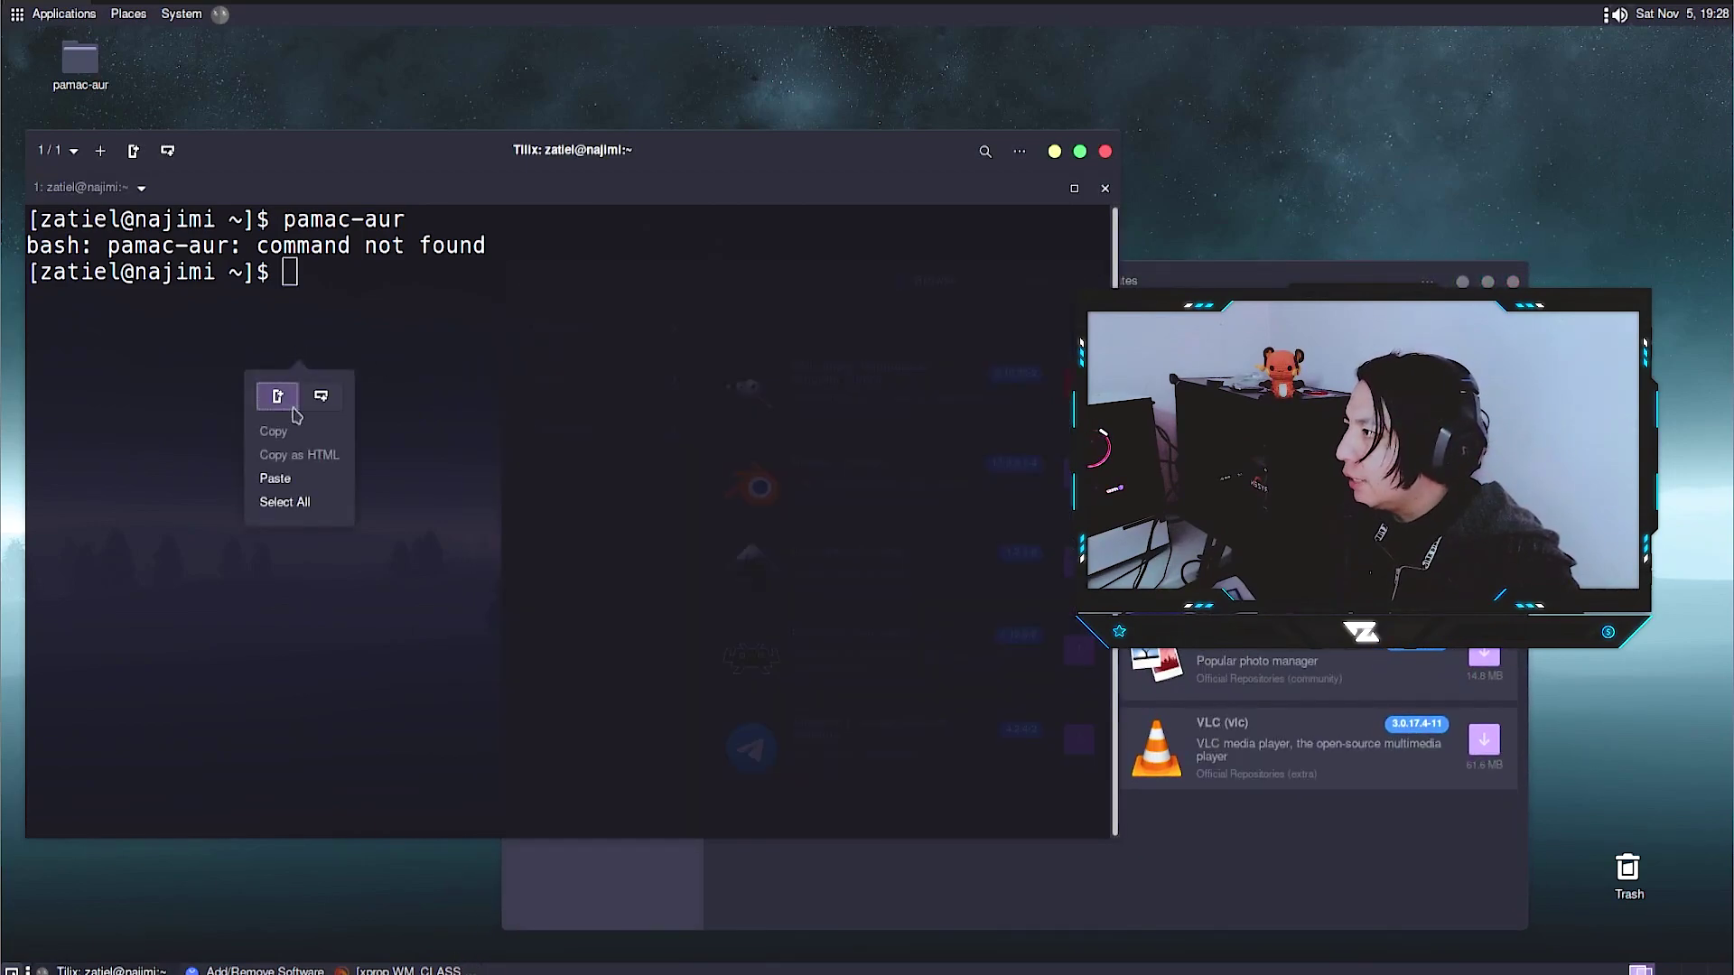
pyautogui.click(289, 474)
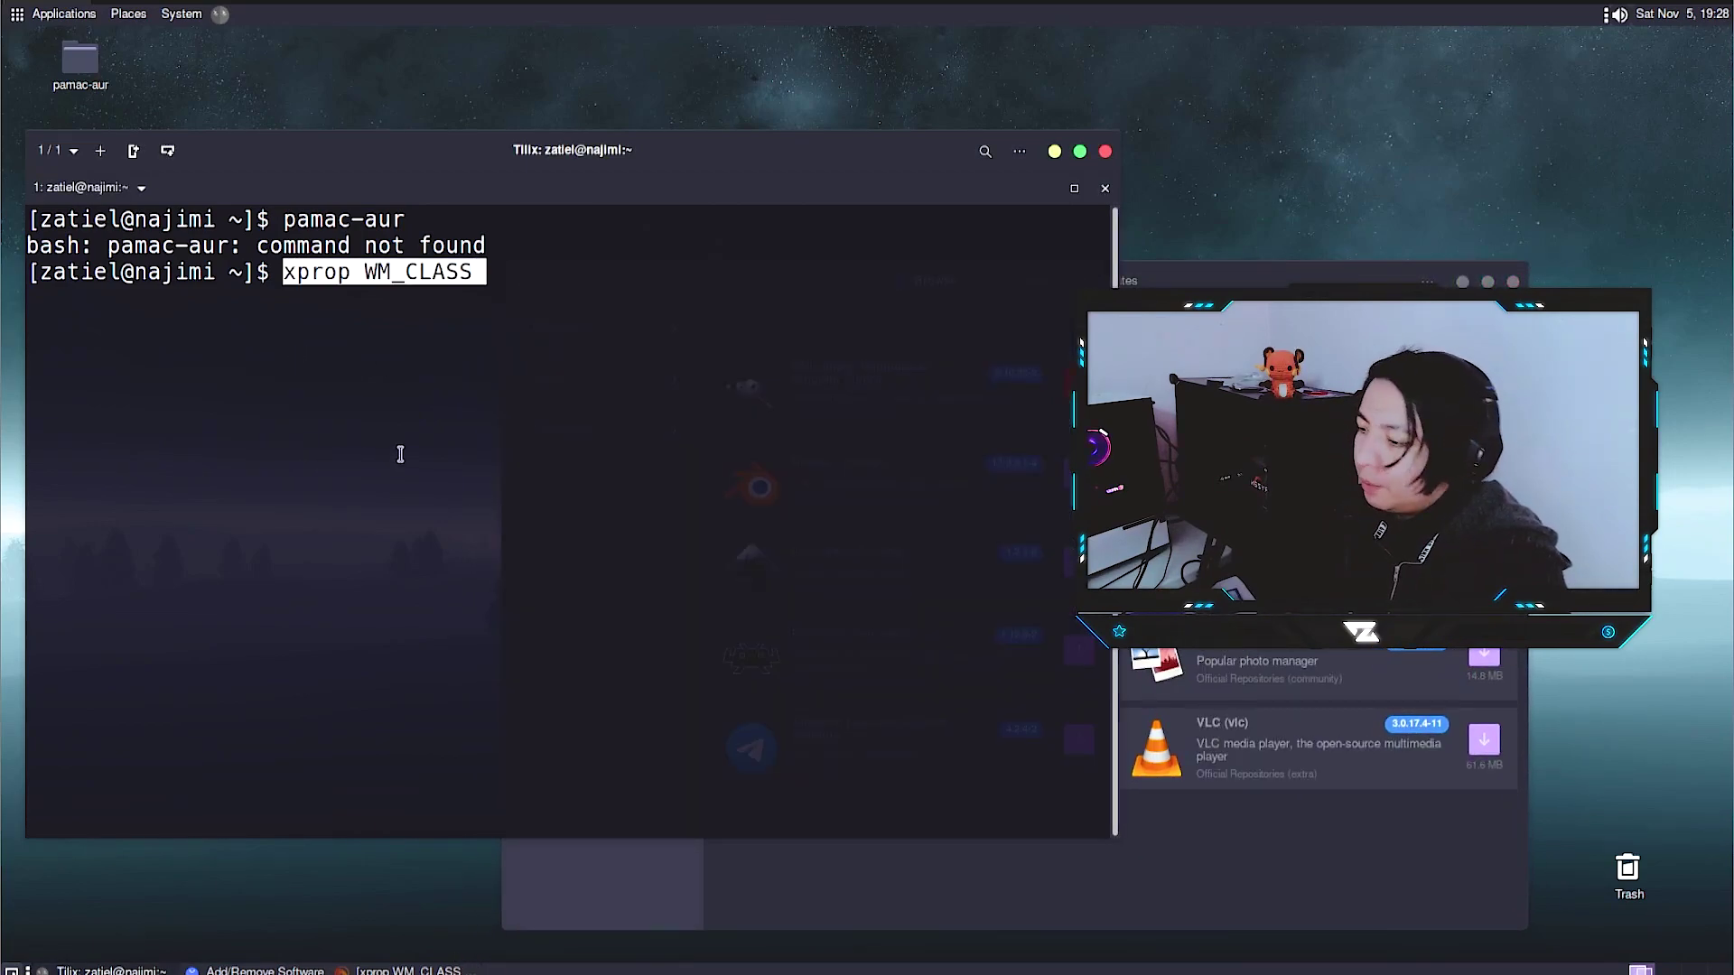
pyautogui.press('Return')
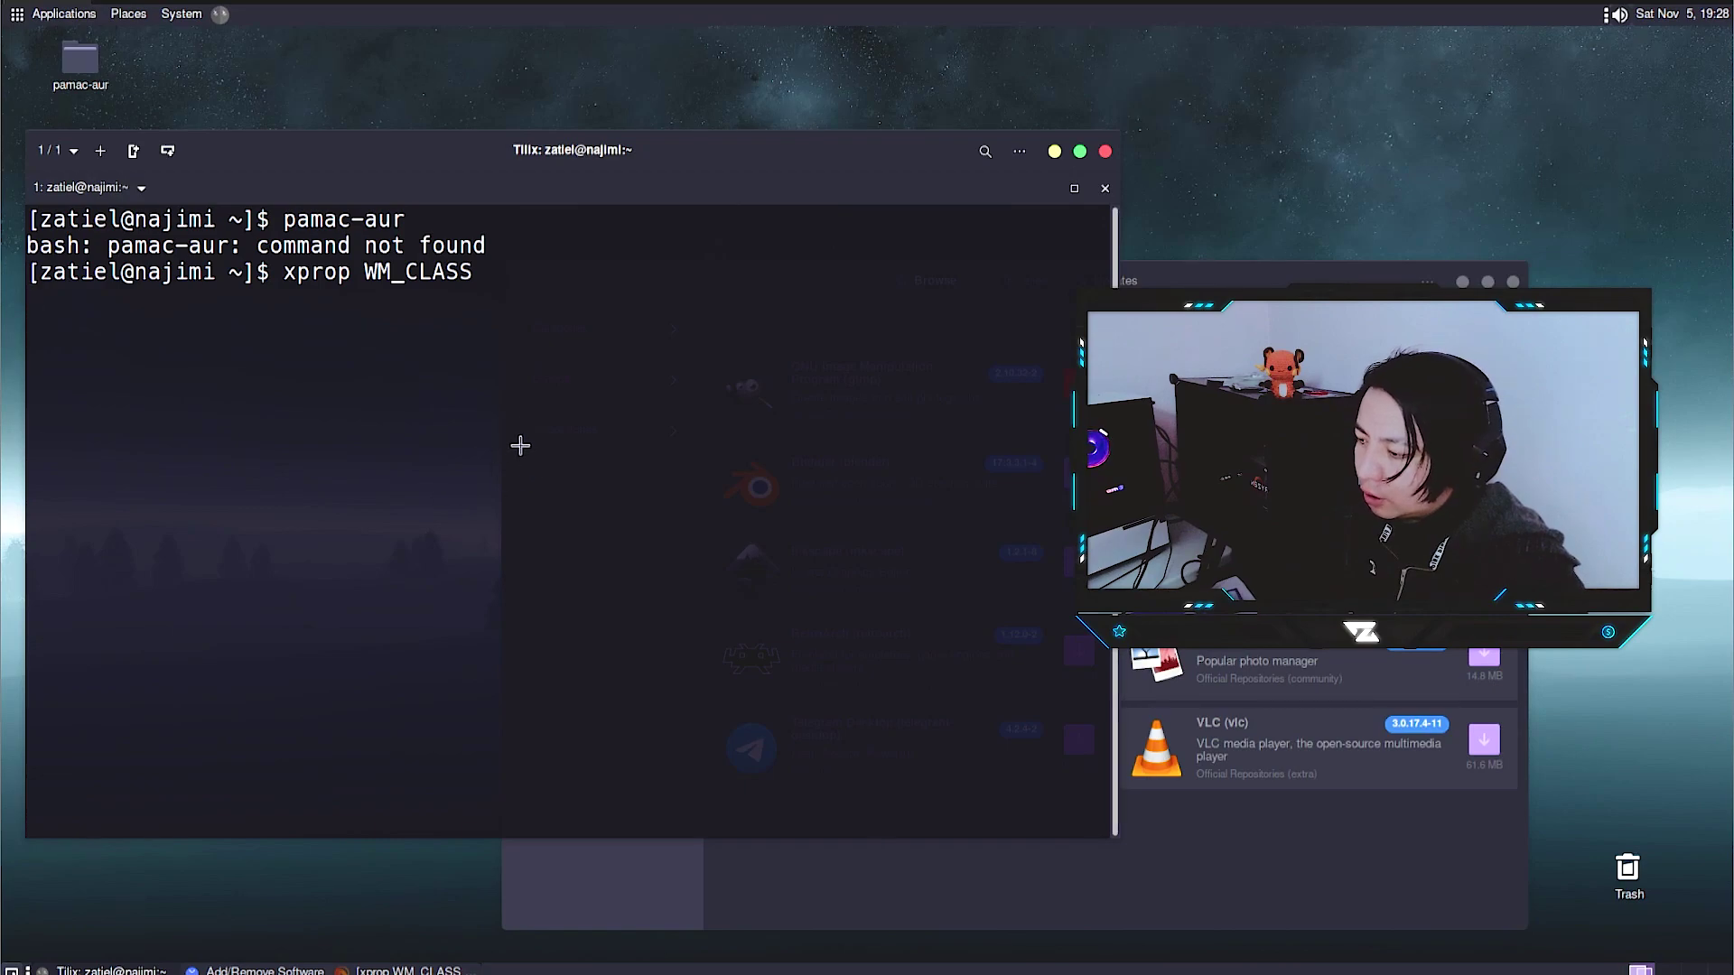